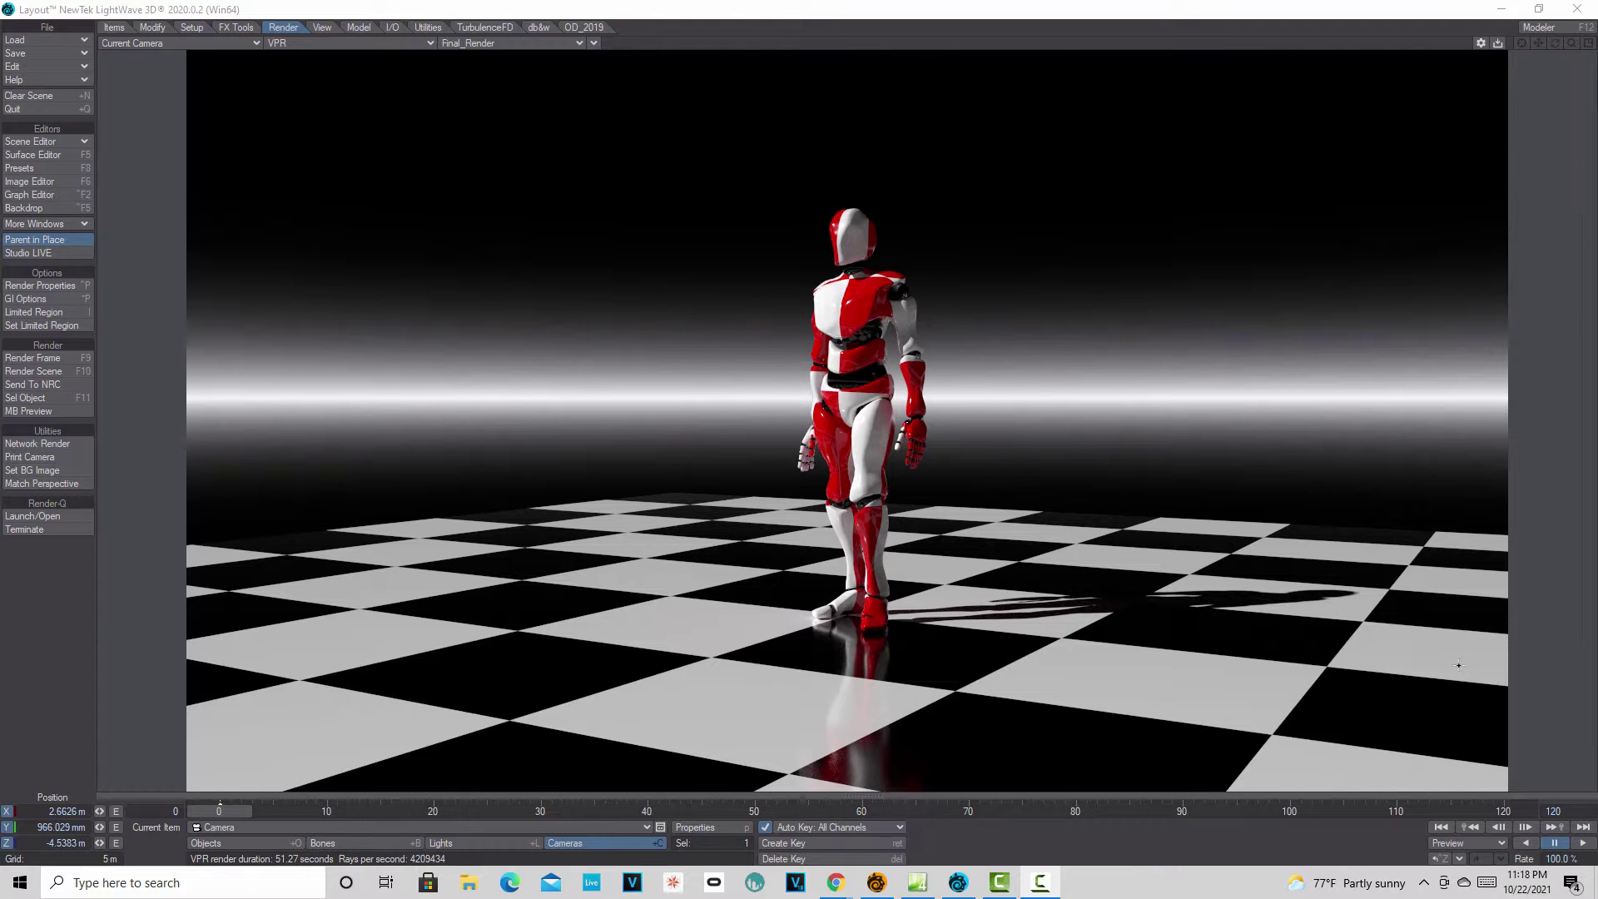
Clear the finished robot scene, leaving only the default camera and light.
{"action": "left_click", "coordinate": [56, 96]}
{"action": "left_click", "coordinate": [355, 416]}
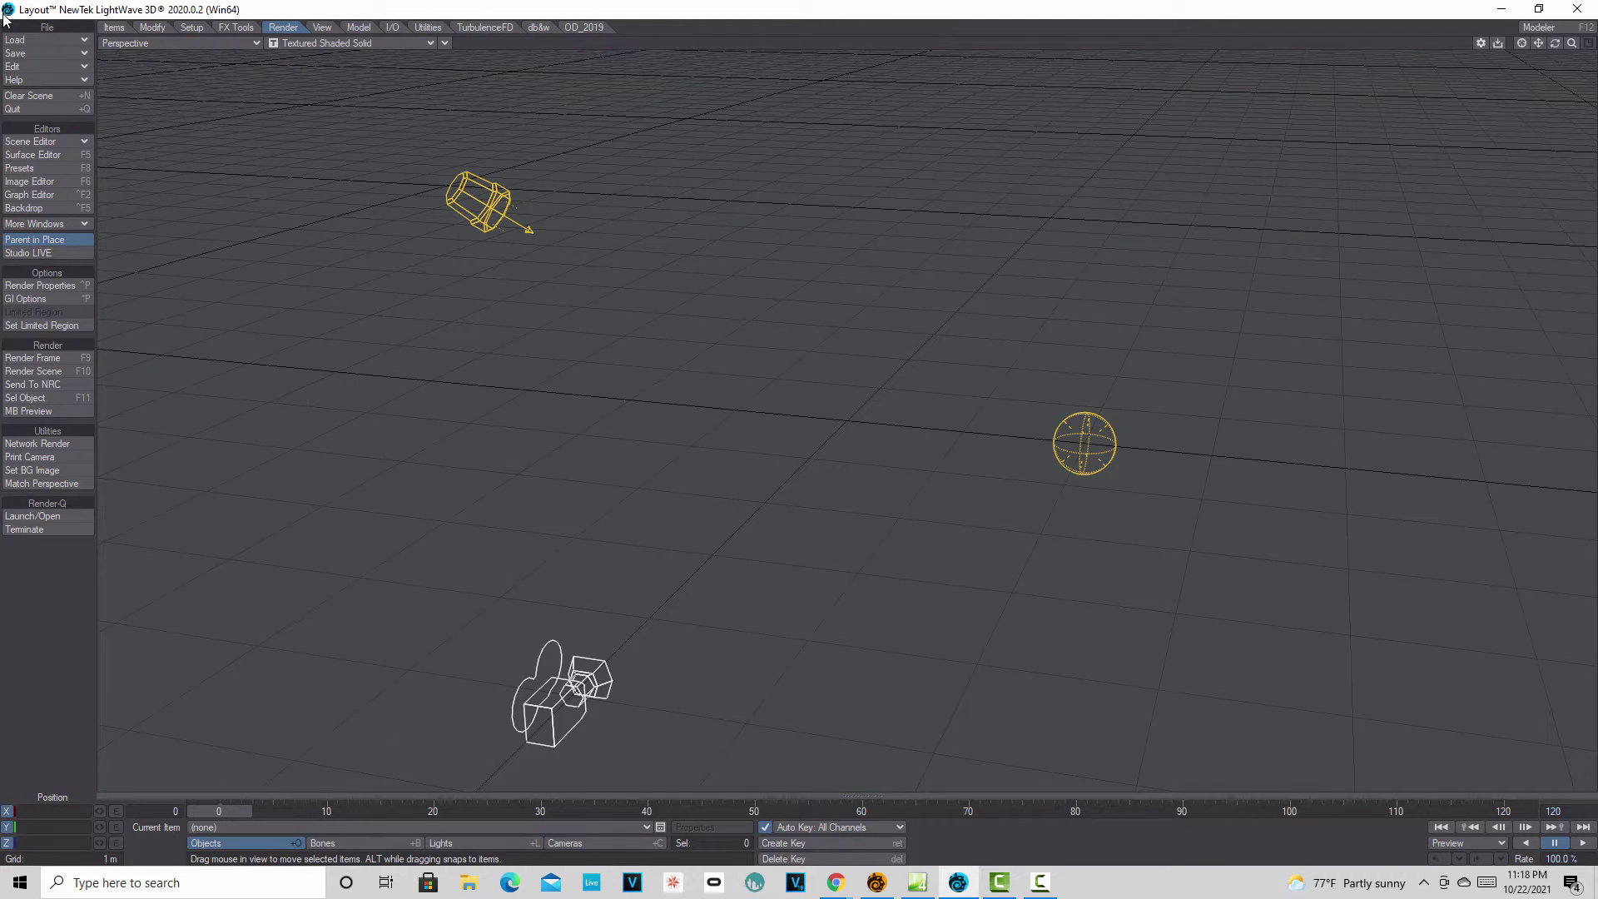
Import the rigged character from its FBX file through Interchange and turn the view toward it.
{"action": "left_click", "coordinate": [393, 30]}
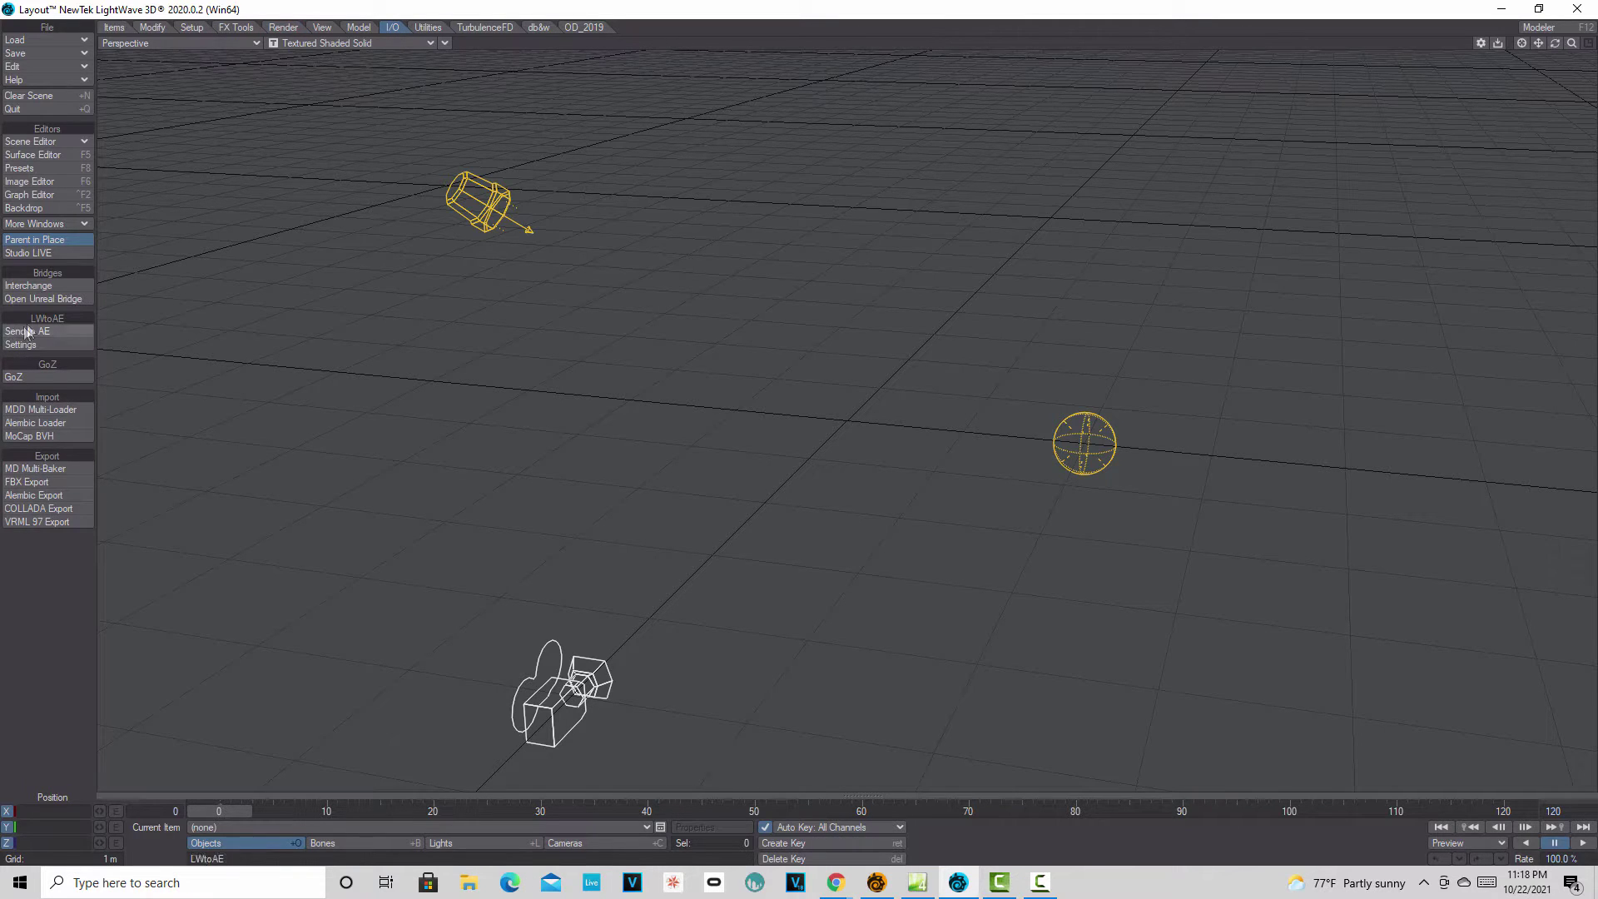
{"action": "left_click", "coordinate": [41, 291]}
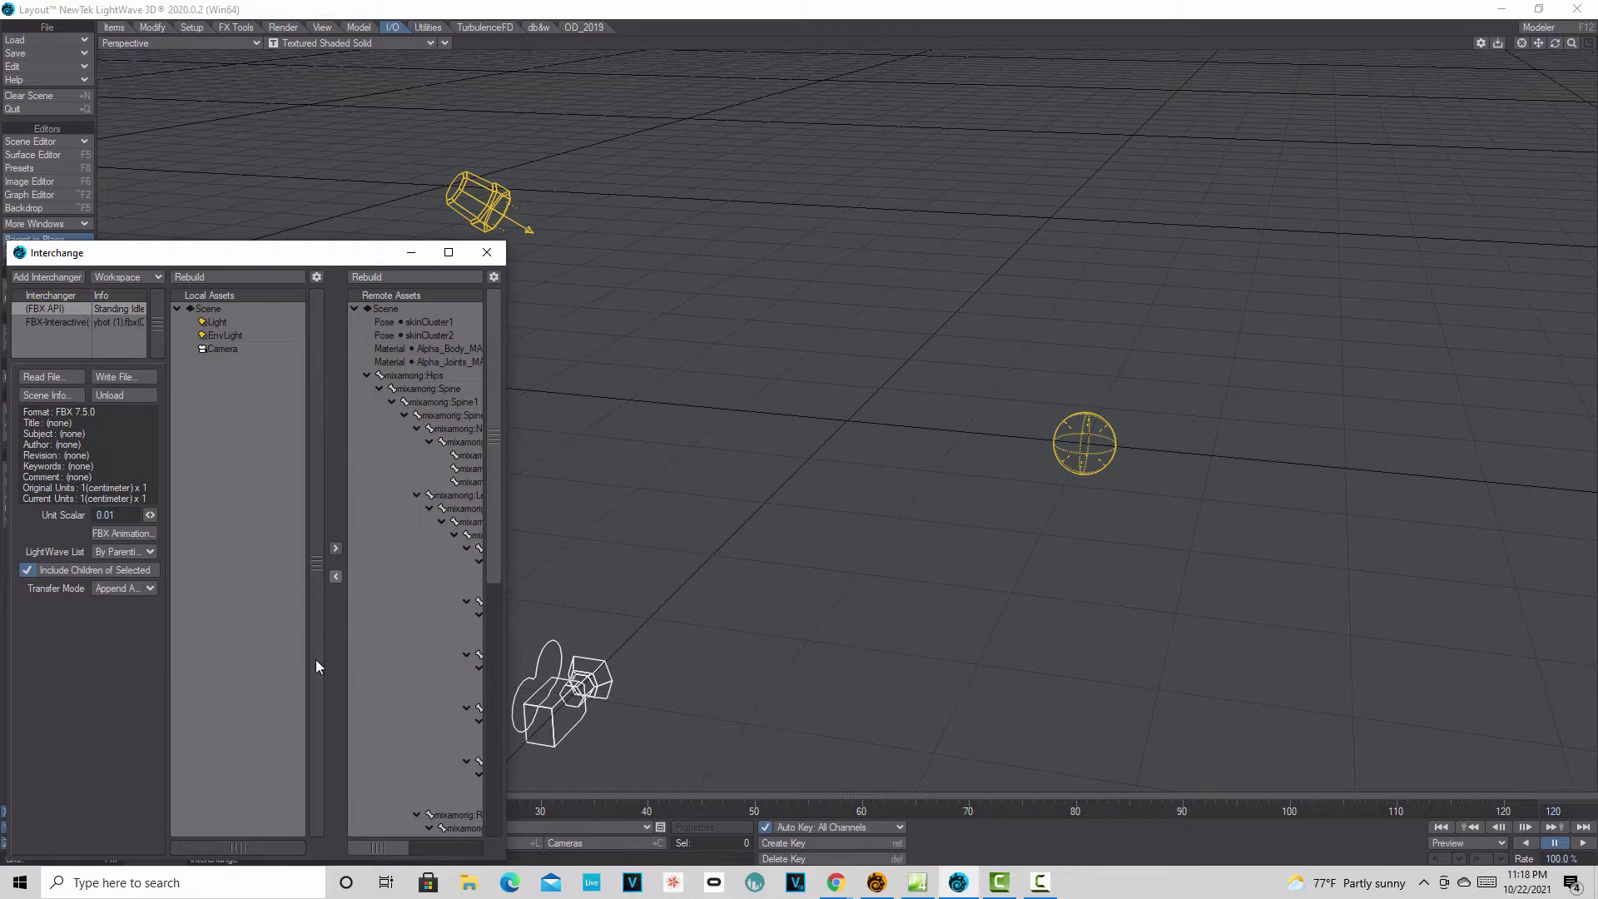
{"action": "left_click", "coordinate": [489, 252]}
{"action": "mouse_move", "coordinate": [1557, 48]}
{"action": "left_mouse_down"}
{"action": "mouse_move", "coordinate": [1565, 88]}
{"action": "mouse_move", "coordinate": [1572, 45]}
{"action": "mouse_move", "coordinate": [1577, 60]}
{"action": "mouse_move", "coordinate": [1521, 46]}
{"action": "mouse_move", "coordinate": [1556, 49]}
{"action": "left_mouse_up"}
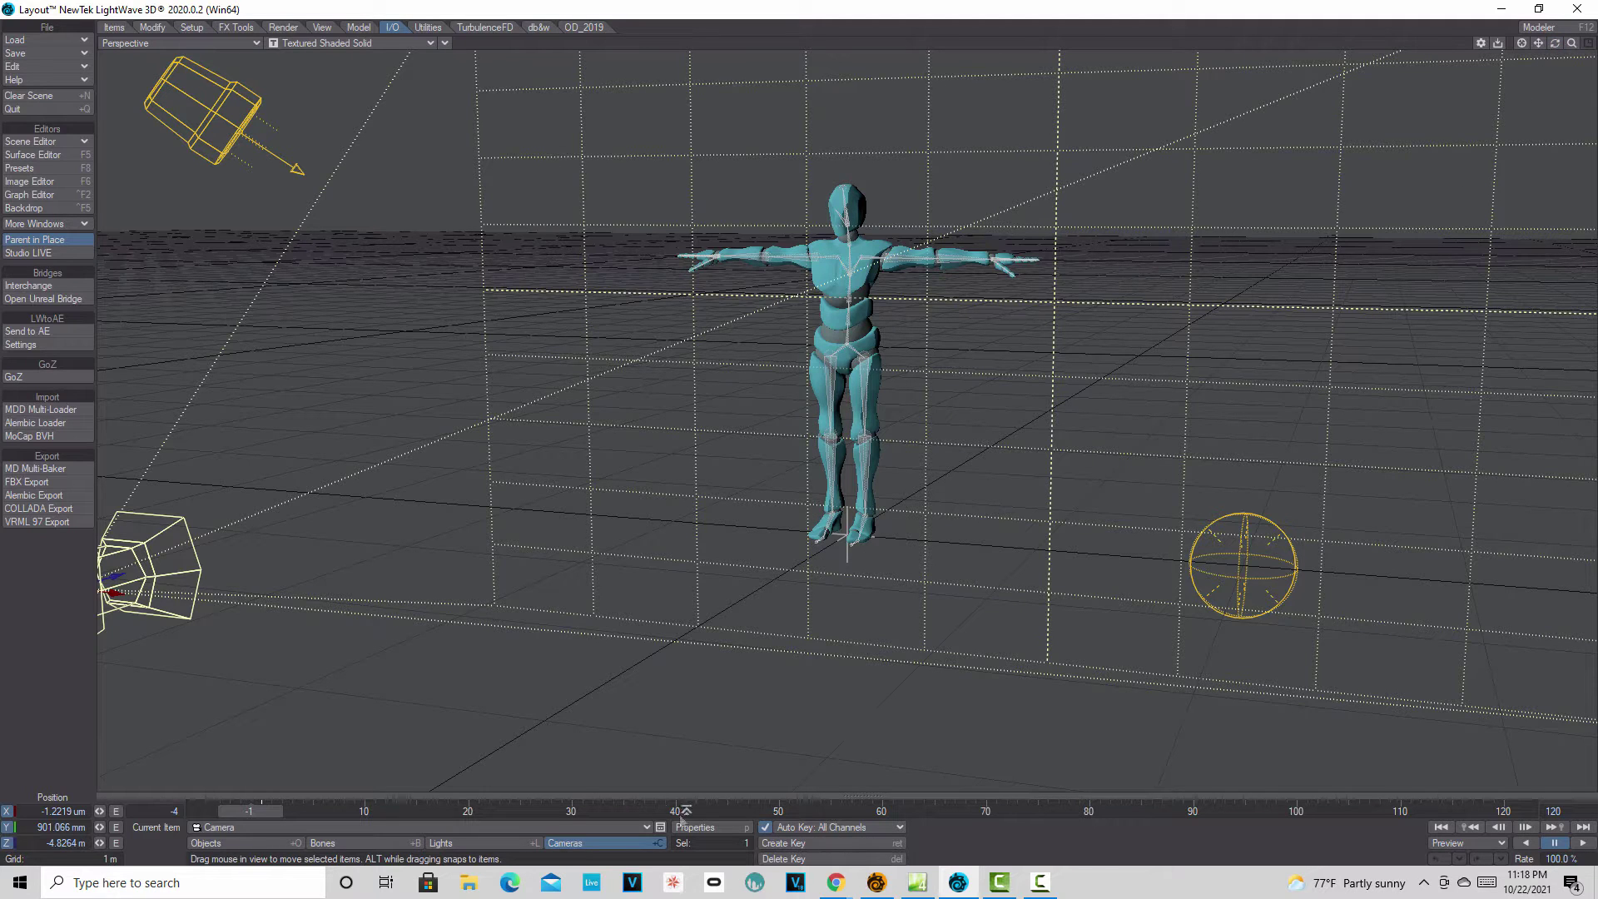
Set the animation range to frames 0–120, play it, then stop and return to frame 0.
{"action": "left_click", "coordinate": [200, 810]}
{"action": "type", "text": "0"}
{"action": "key", "text": "Tab"}
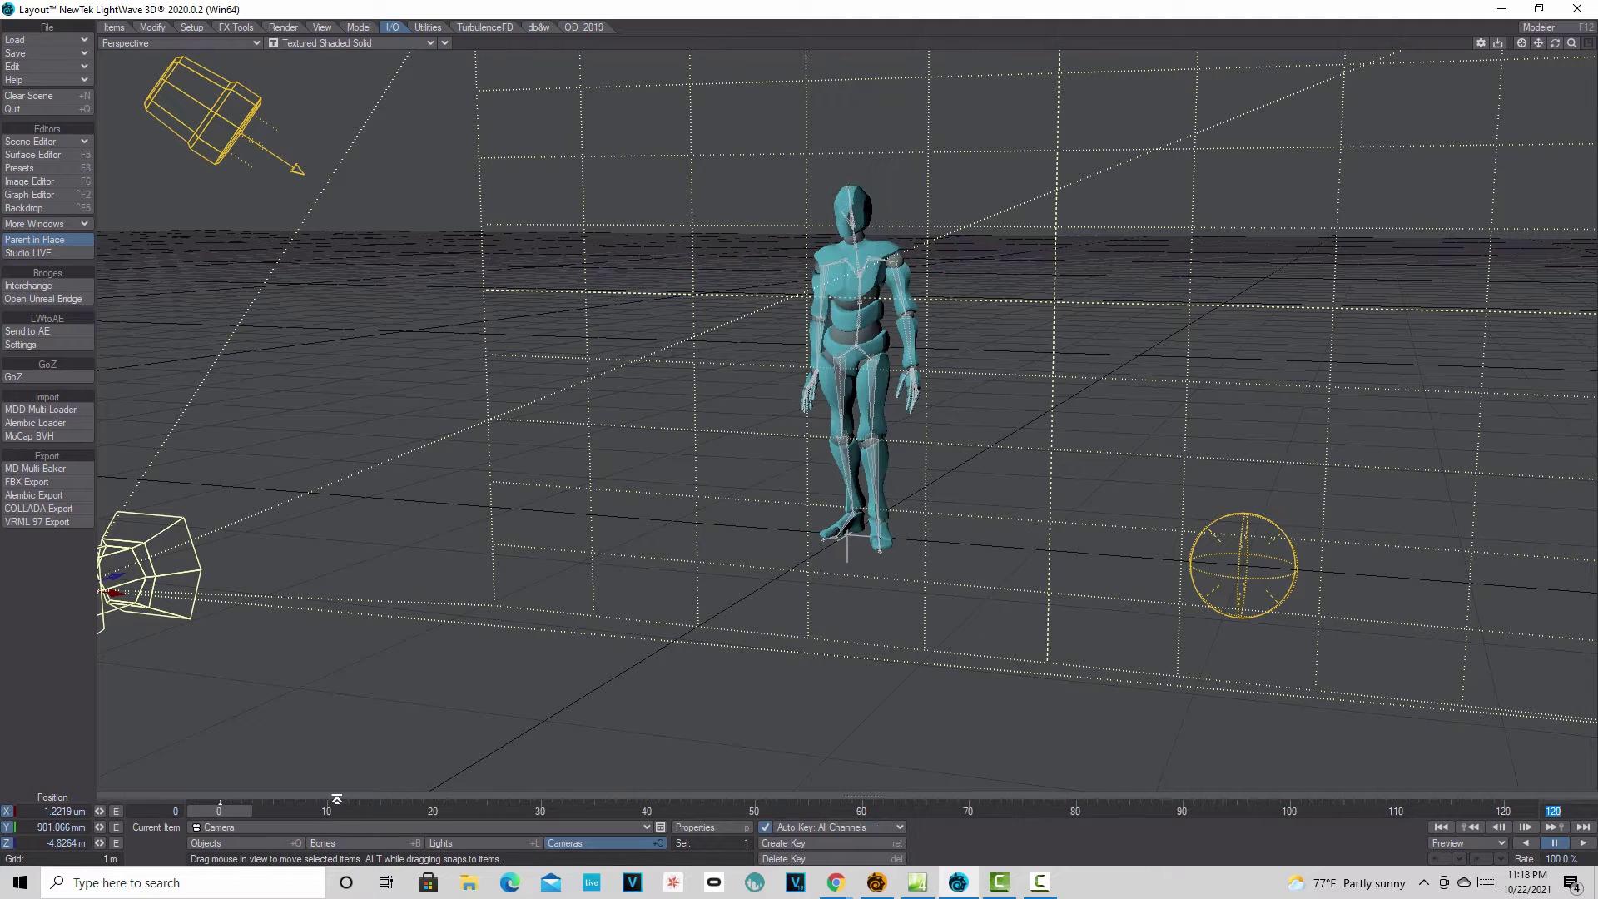
{"action": "key", "text": "Return"}
{"action": "left_click", "coordinate": [1586, 842]}
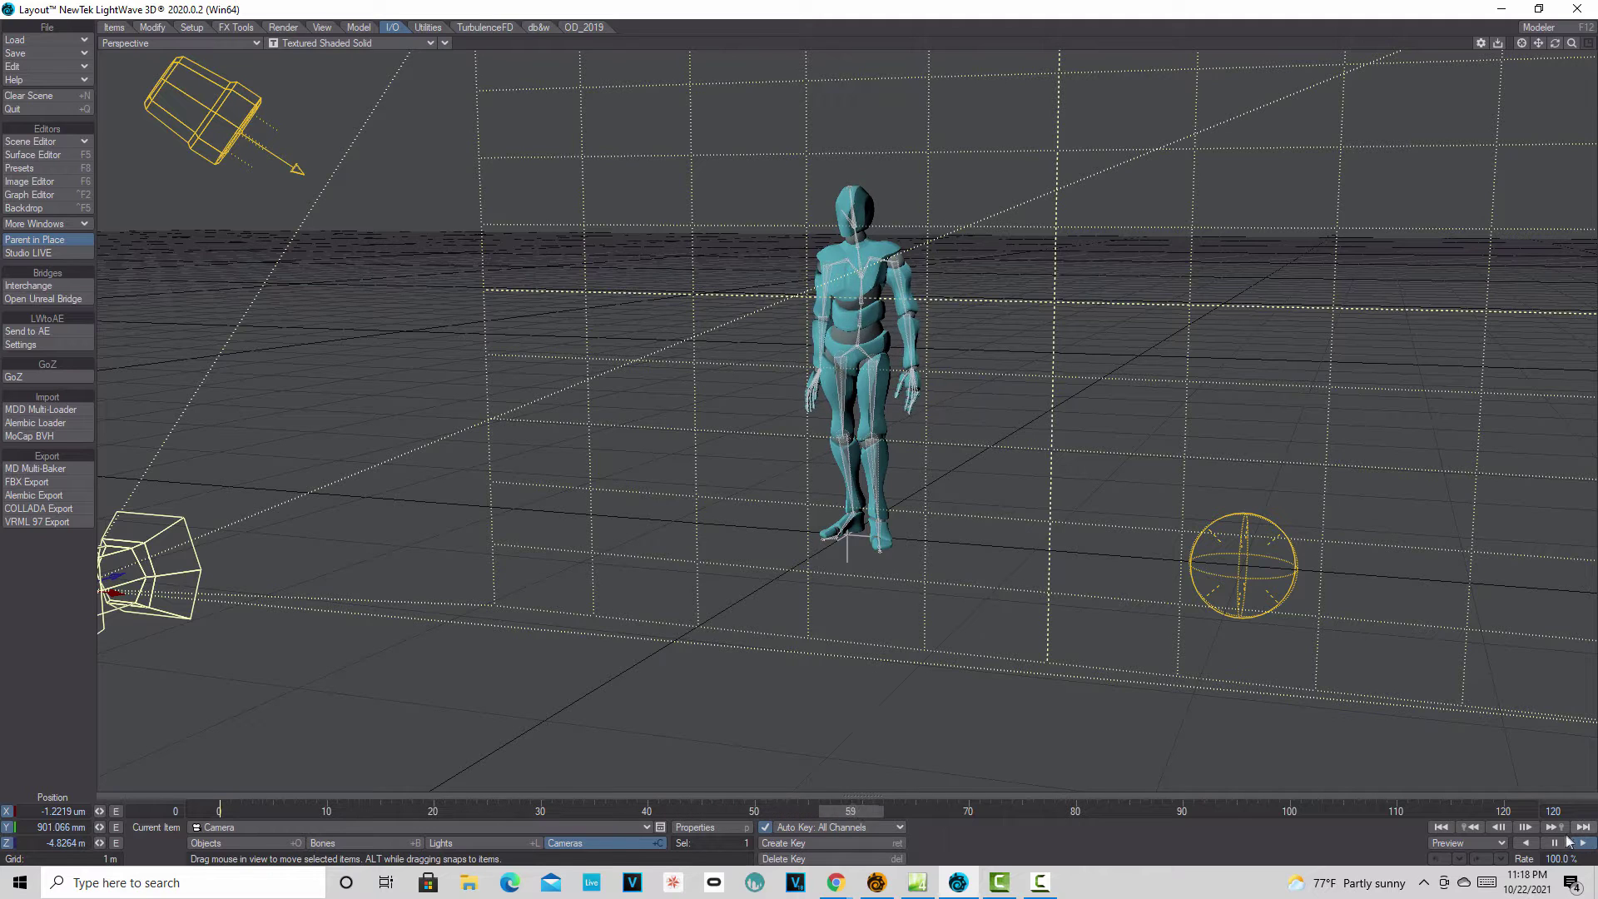
{"action": "left_click", "coordinate": [1554, 842]}
{"action": "left_click", "coordinate": [1441, 827]}
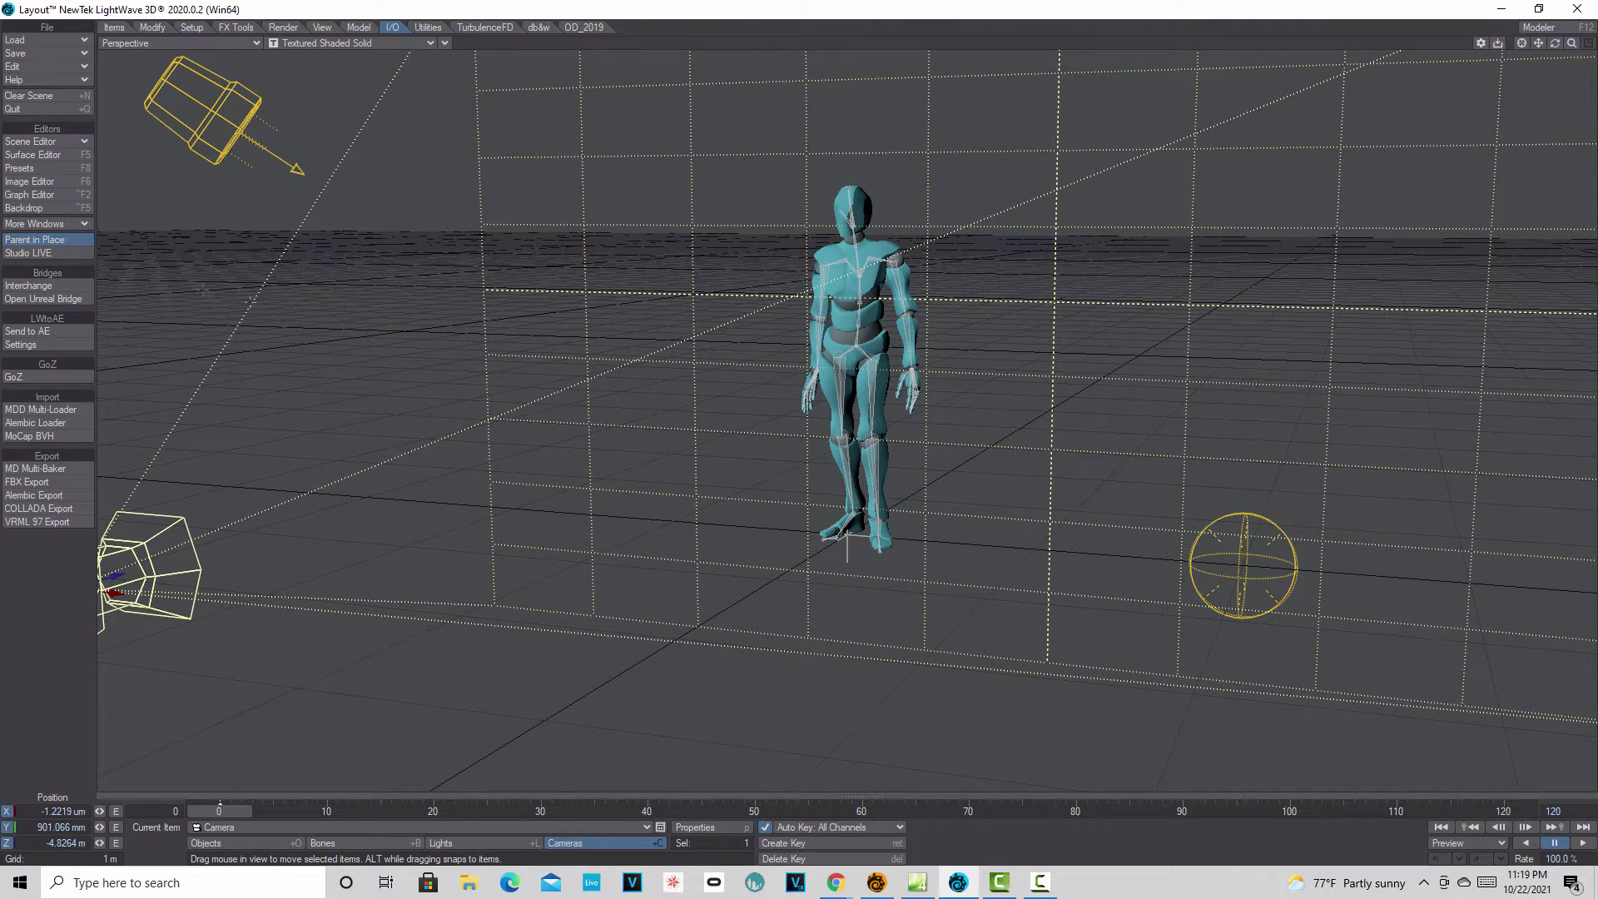
Select both the body and joints surfaces and switch their material to Principled BSDF.
{"action": "left_click", "coordinate": [47, 155]}
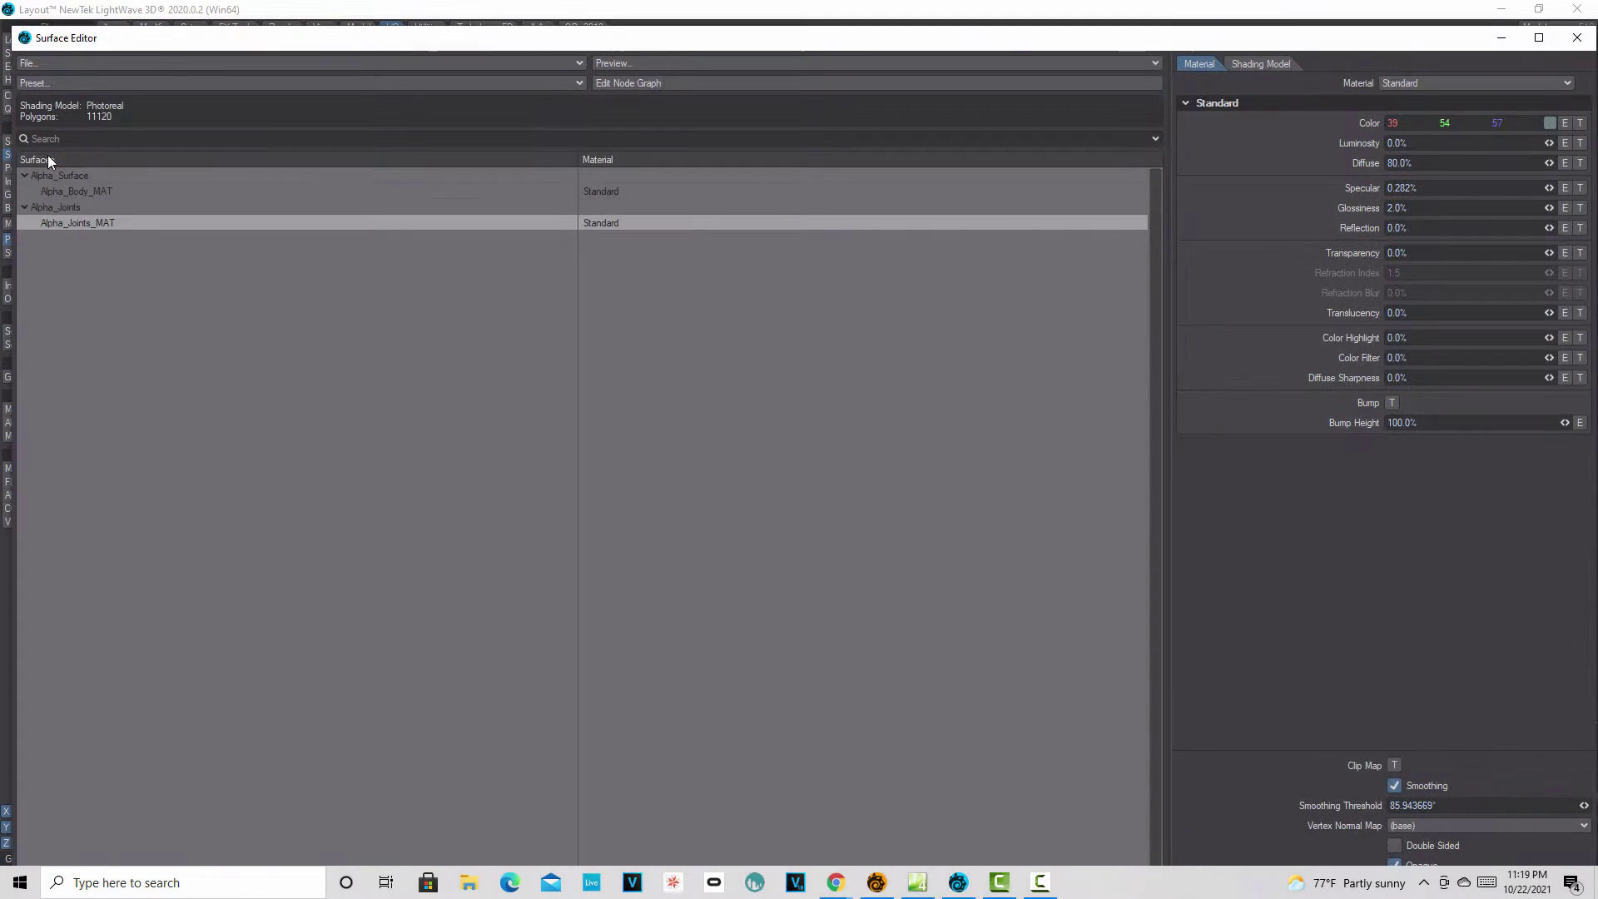
{"action": "left_click", "coordinate": [612, 191], "text": "ctrl"}
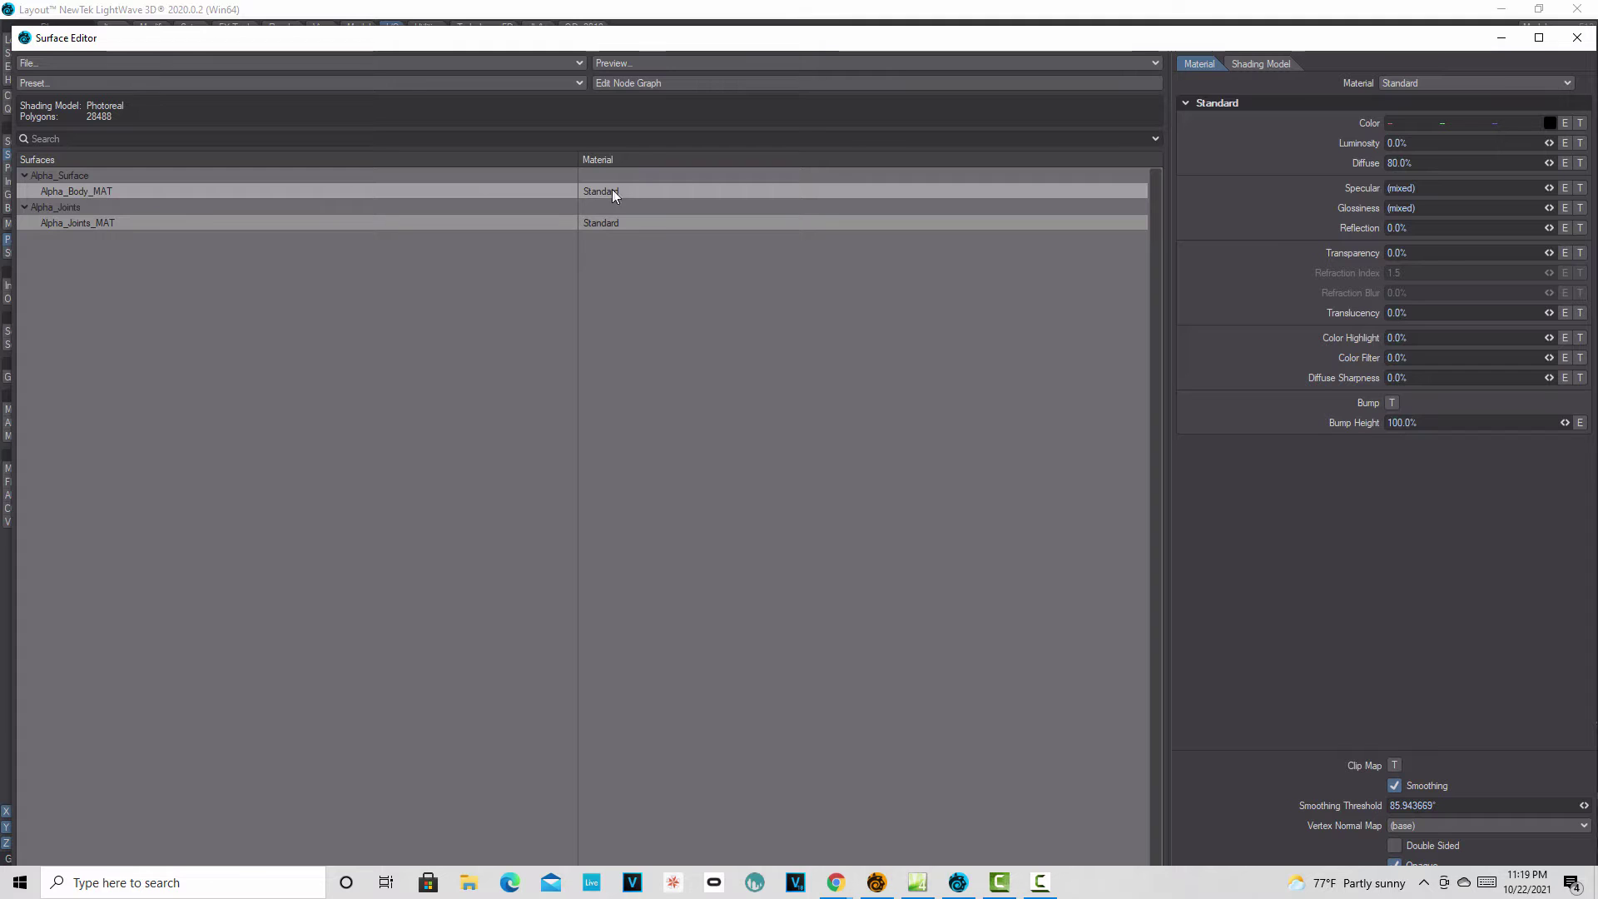
{"action": "left_click", "coordinate": [1551, 84]}
{"action": "left_click", "coordinate": [1540, 97]}
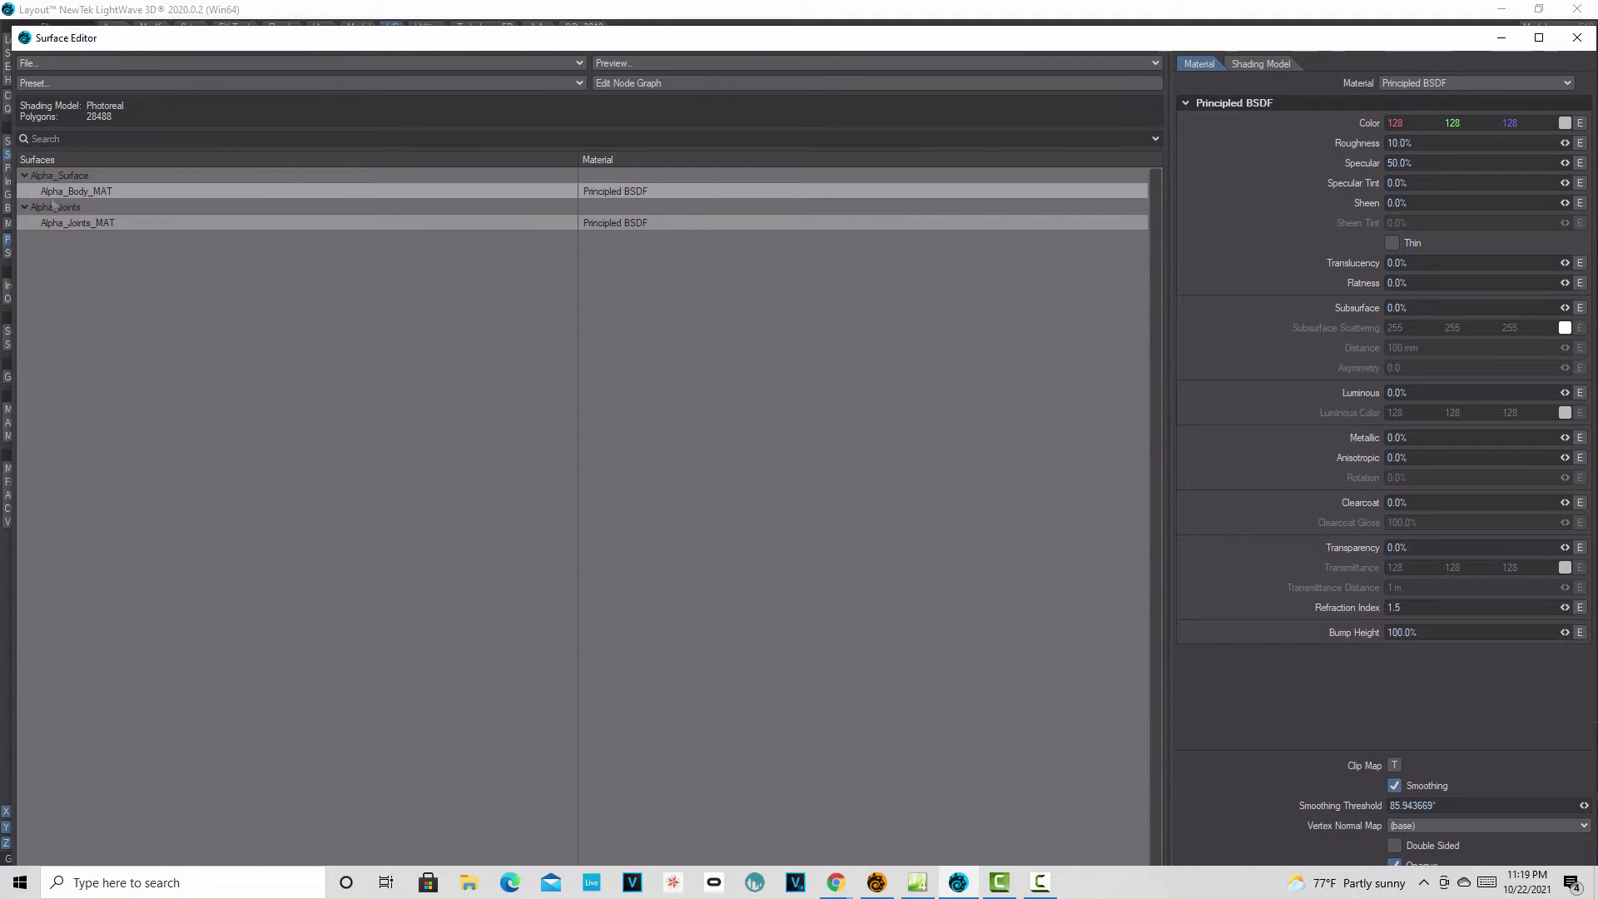
Set the Alpha_Joints_MAT Principled BSDF base colour to black.
{"action": "double_click", "coordinate": [137, 223]}
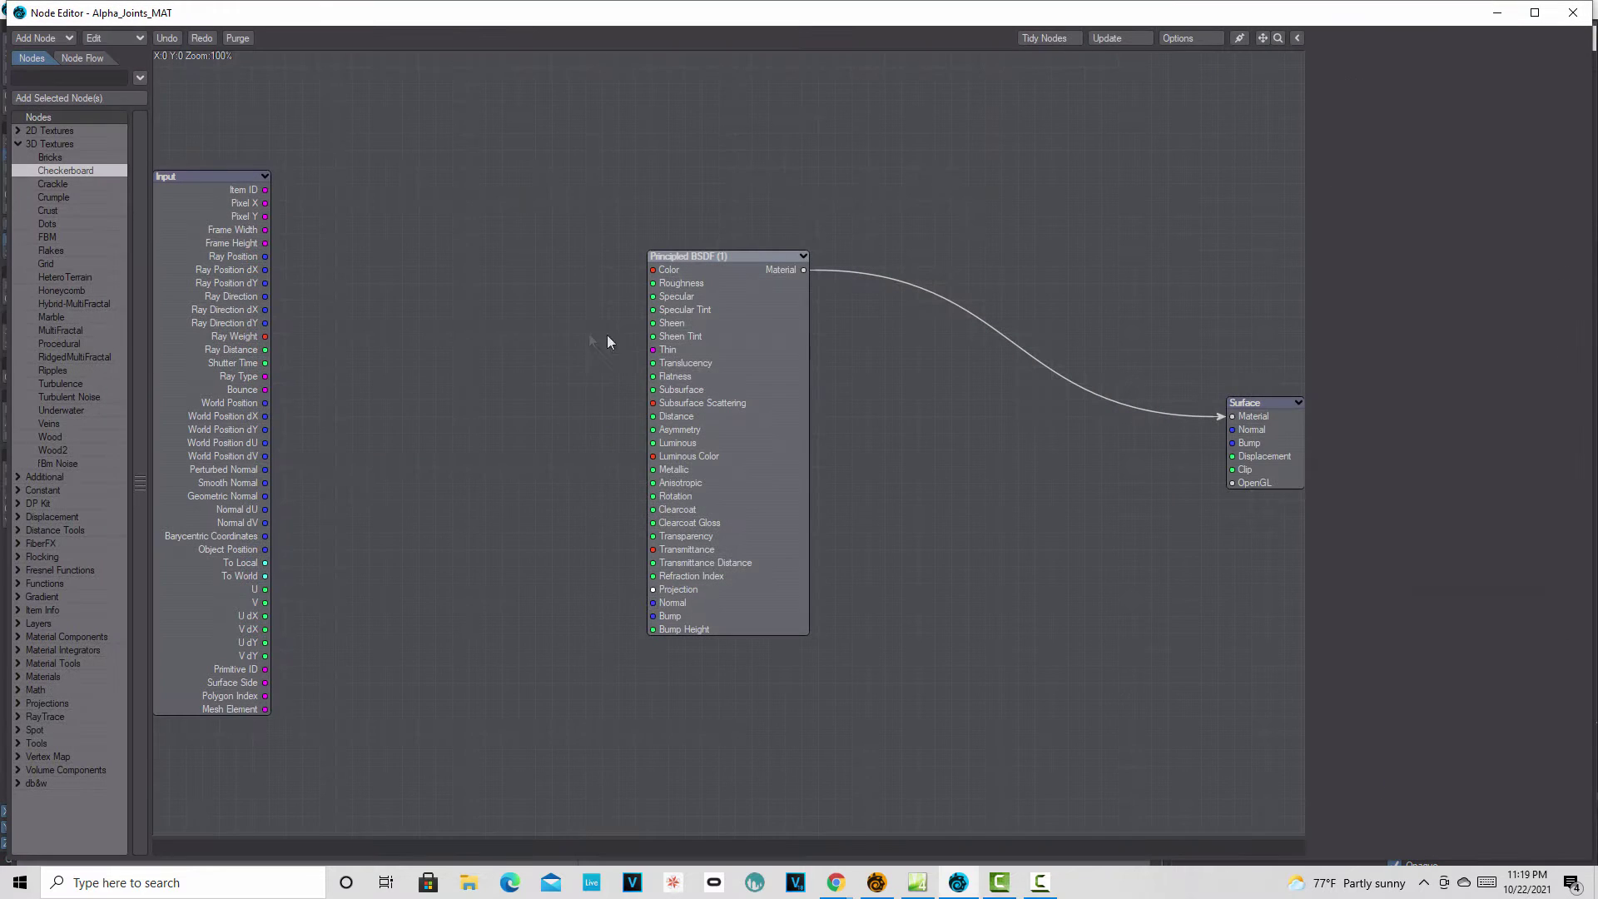
{"action": "double_click", "coordinate": [724, 379]}
{"action": "left_click", "coordinate": [468, 227]}
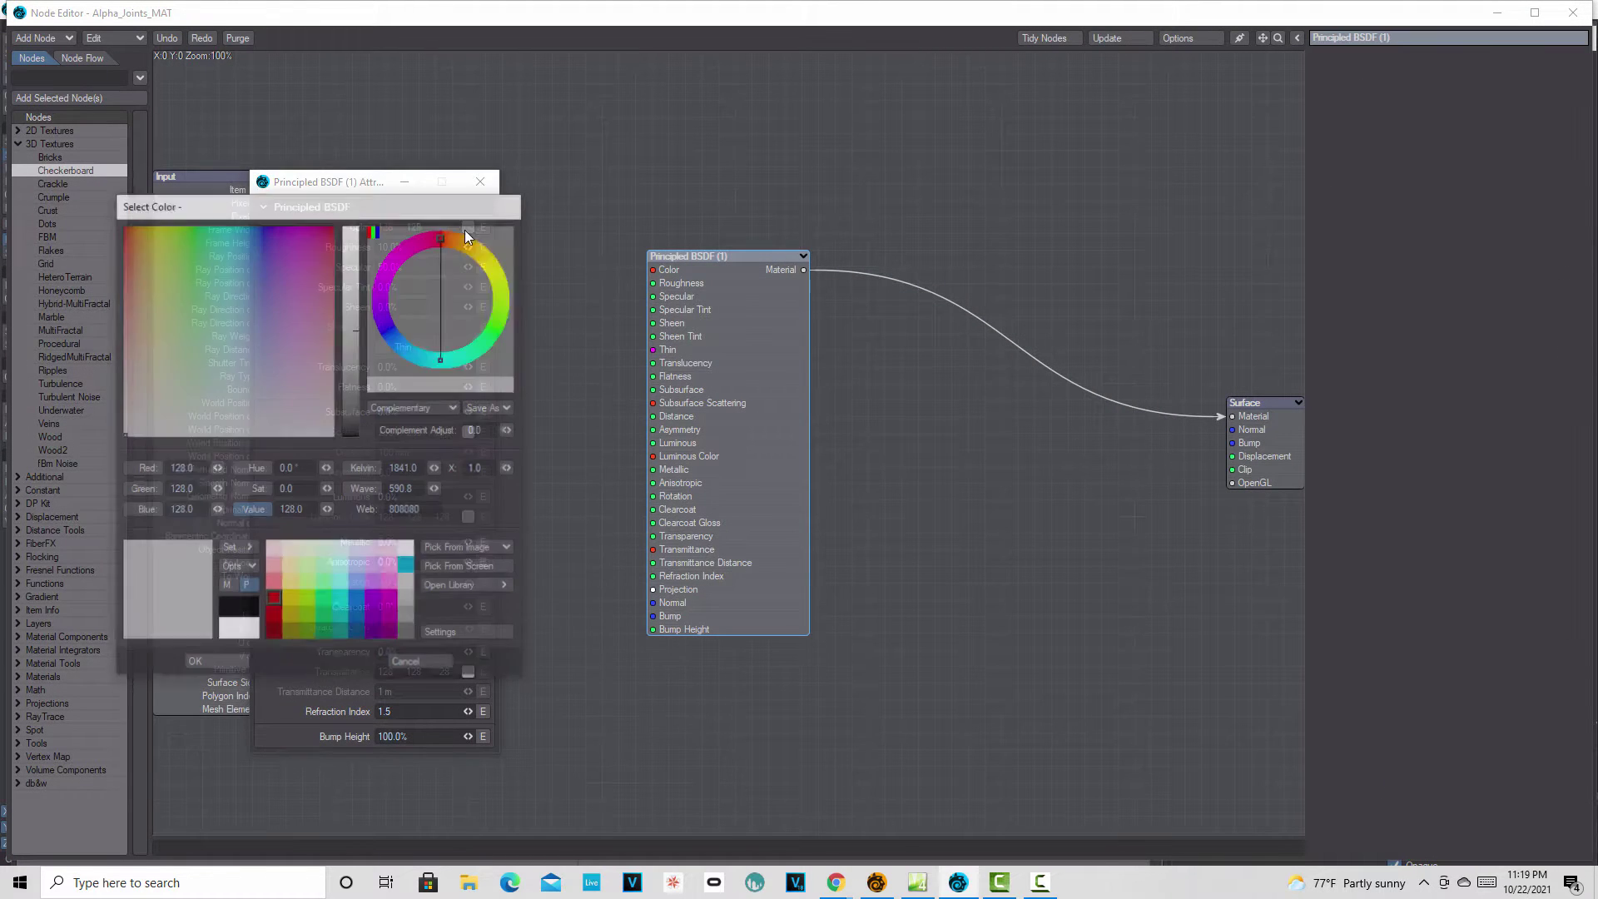
{"action": "left_click", "coordinate": [231, 619]}
{"action": "left_click", "coordinate": [218, 663]}
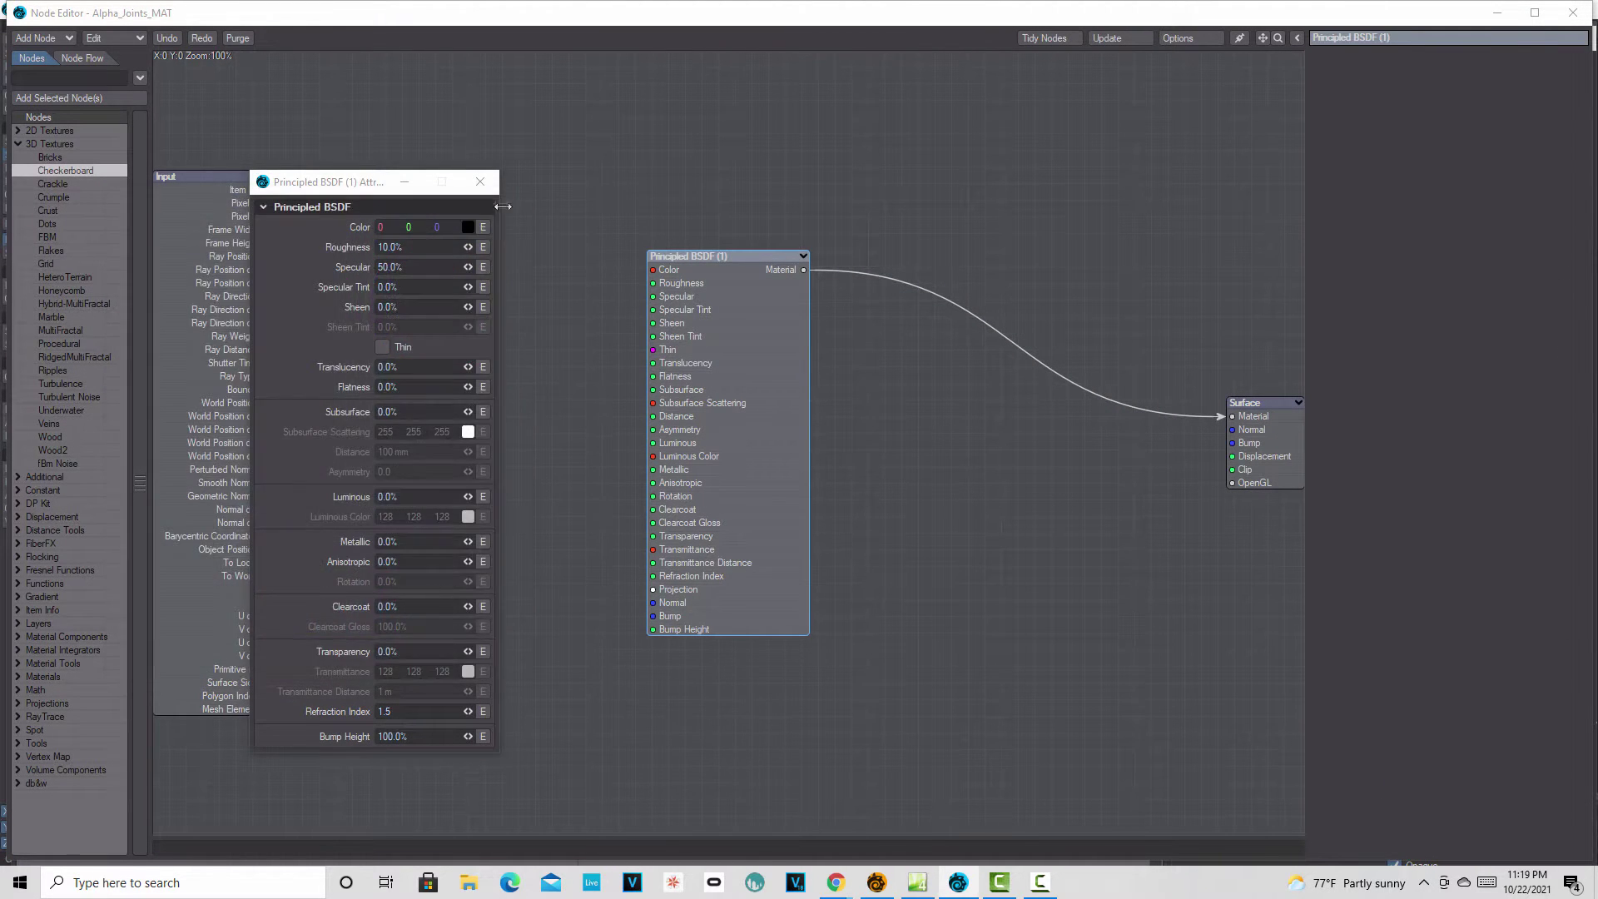
{"action": "left_click", "coordinate": [480, 182]}
{"action": "left_click", "coordinate": [1573, 12]}
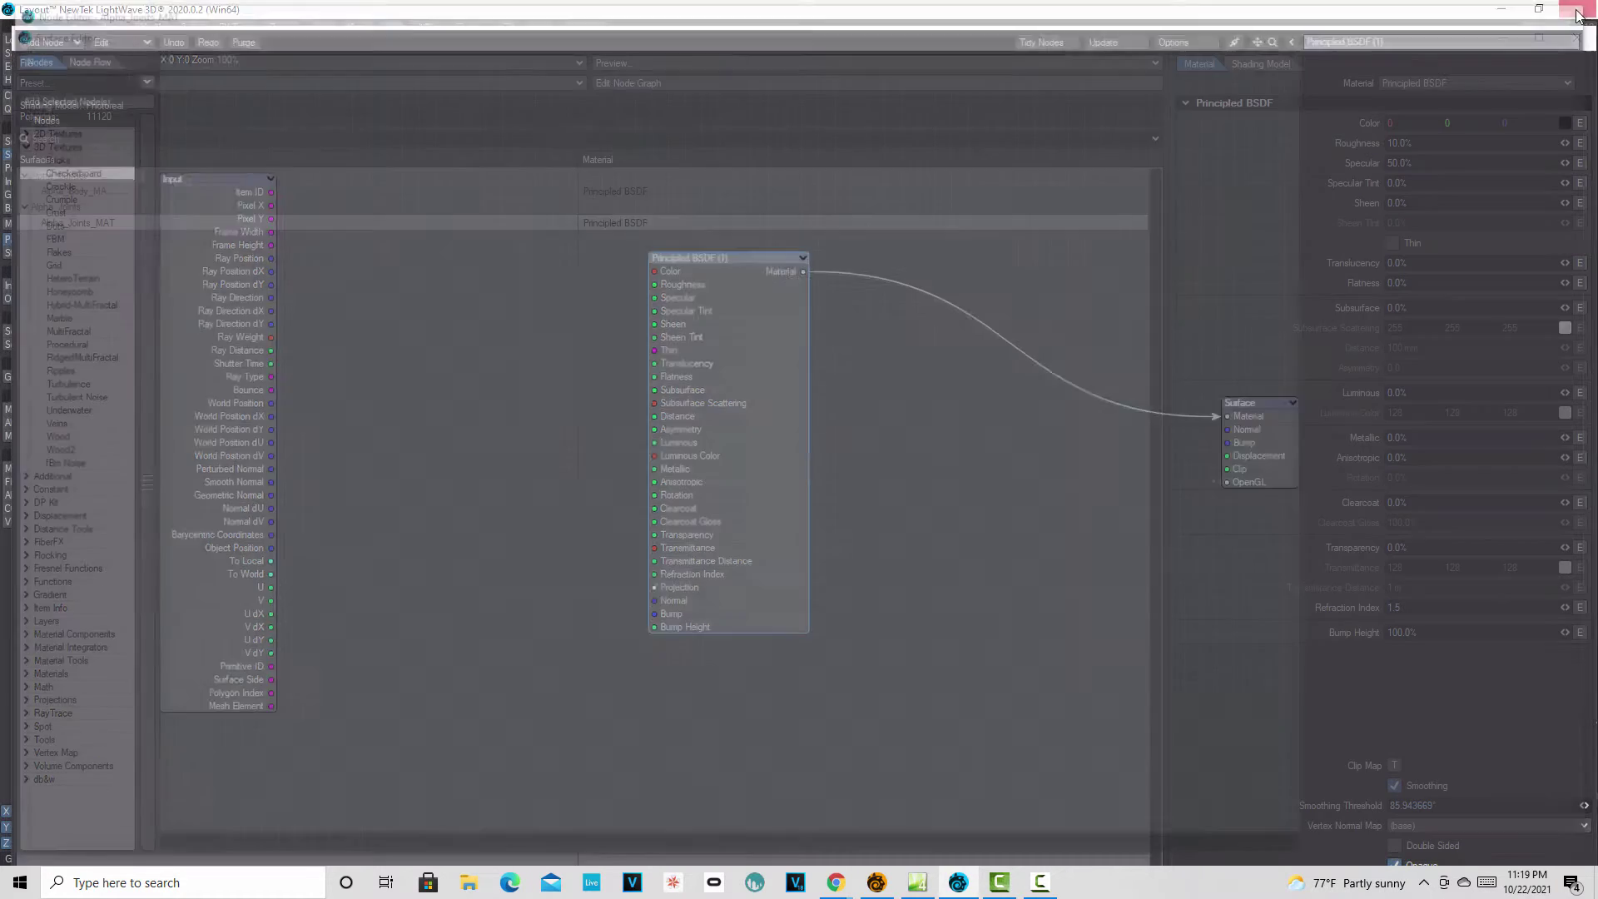
{"action": "double_click", "coordinate": [626, 191]}
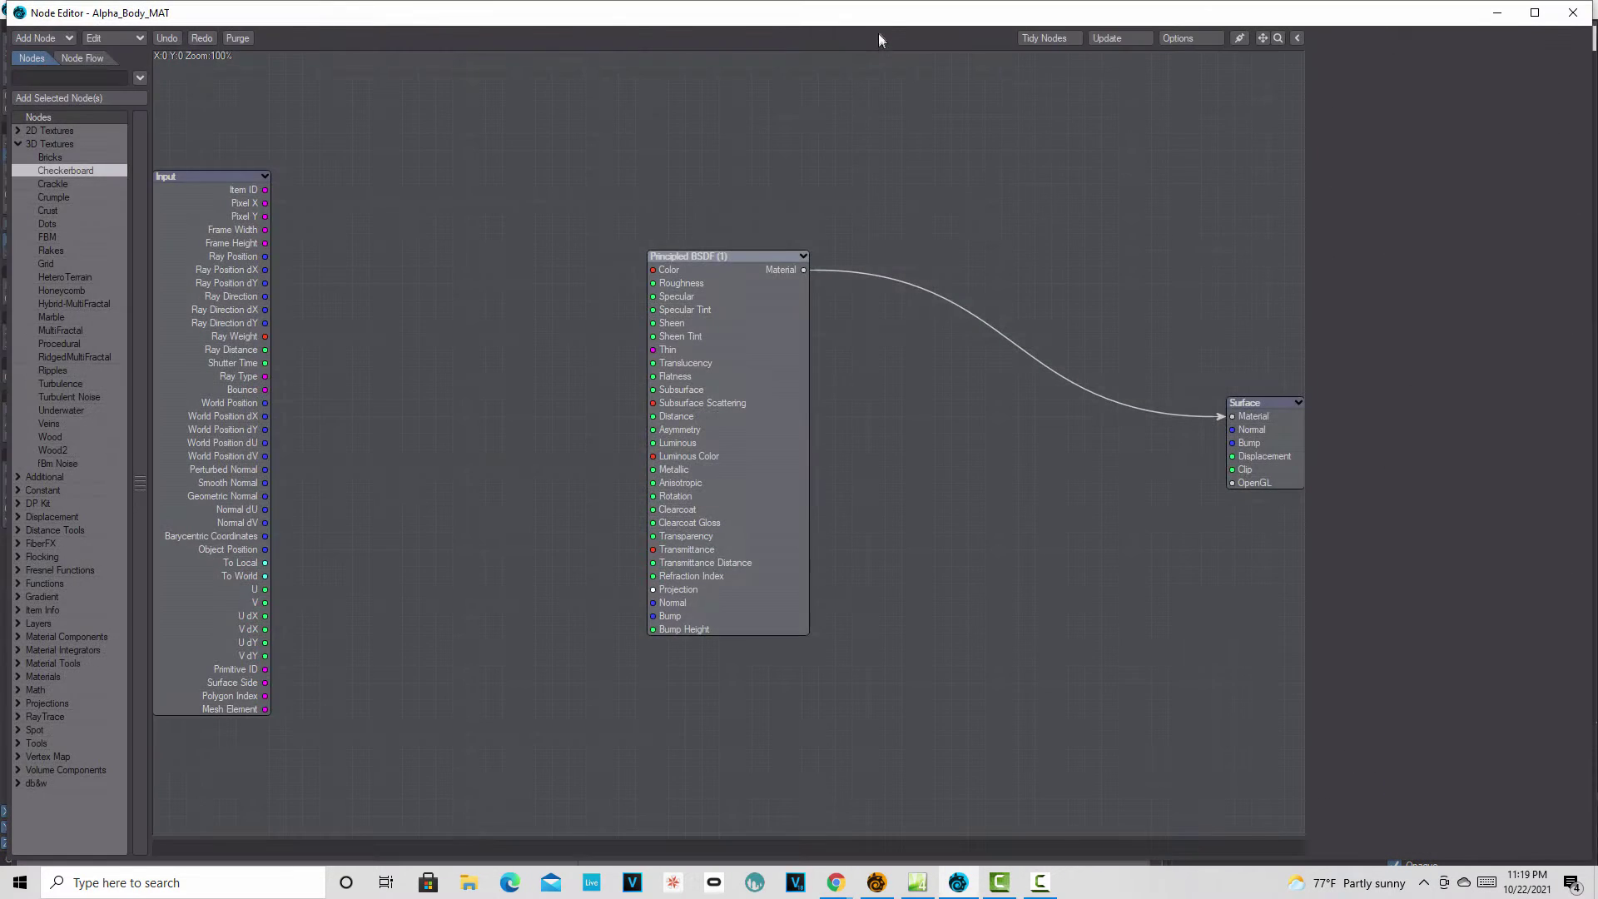
Add a Checkerboard texture node to Alpha_Body_MAT, placed left of the material node.
{"action": "double_click", "coordinate": [877, 34]}
{"action": "left_click", "coordinate": [1501, 38]}
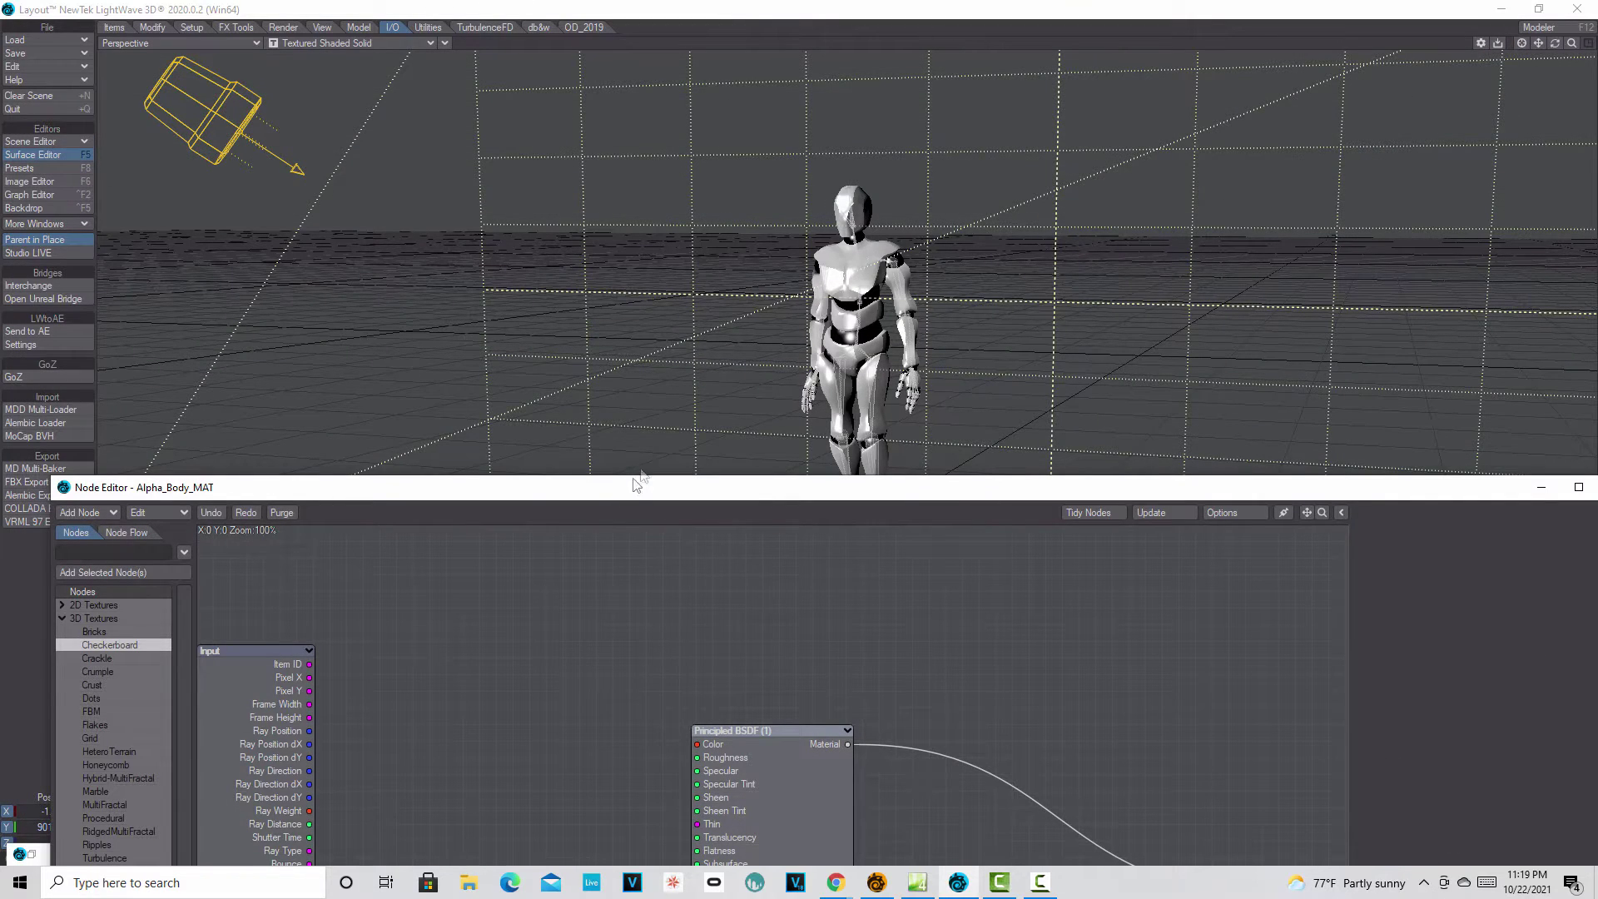
{"action": "left_click_drag", "start_coordinate": [633, 487], "coordinate": [753, 191]}
{"action": "double_click", "coordinate": [246, 347]}
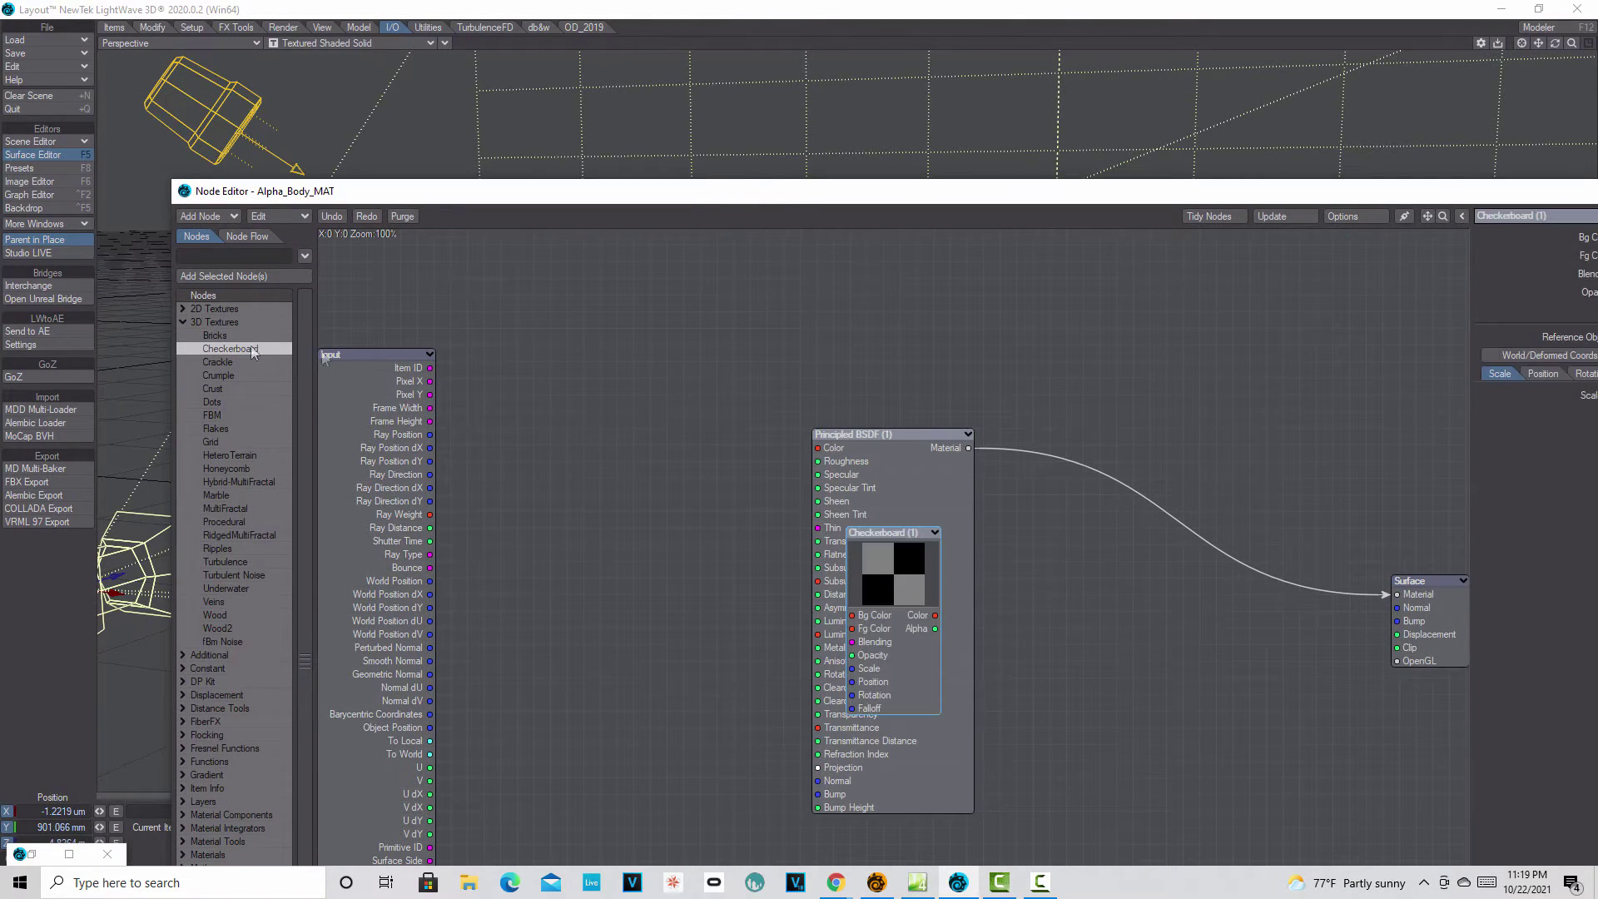
{"action": "left_click_drag", "start_coordinate": [883, 596], "coordinate": [591, 471]}
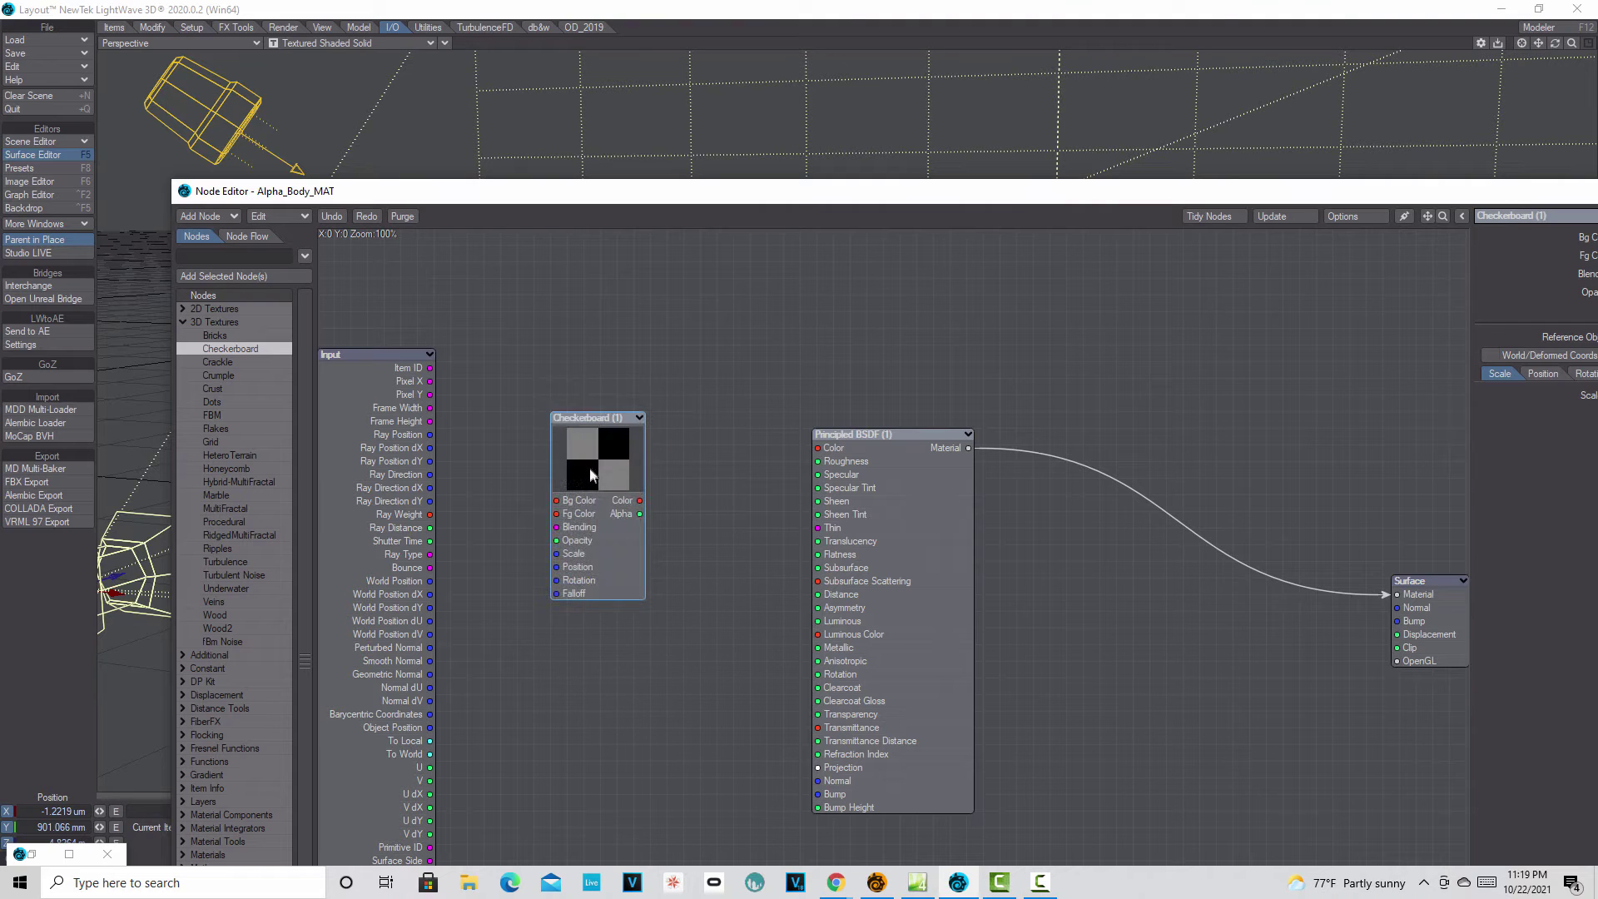
{"action": "left_click_drag", "start_coordinate": [949, 187], "coordinate": [705, 184]}
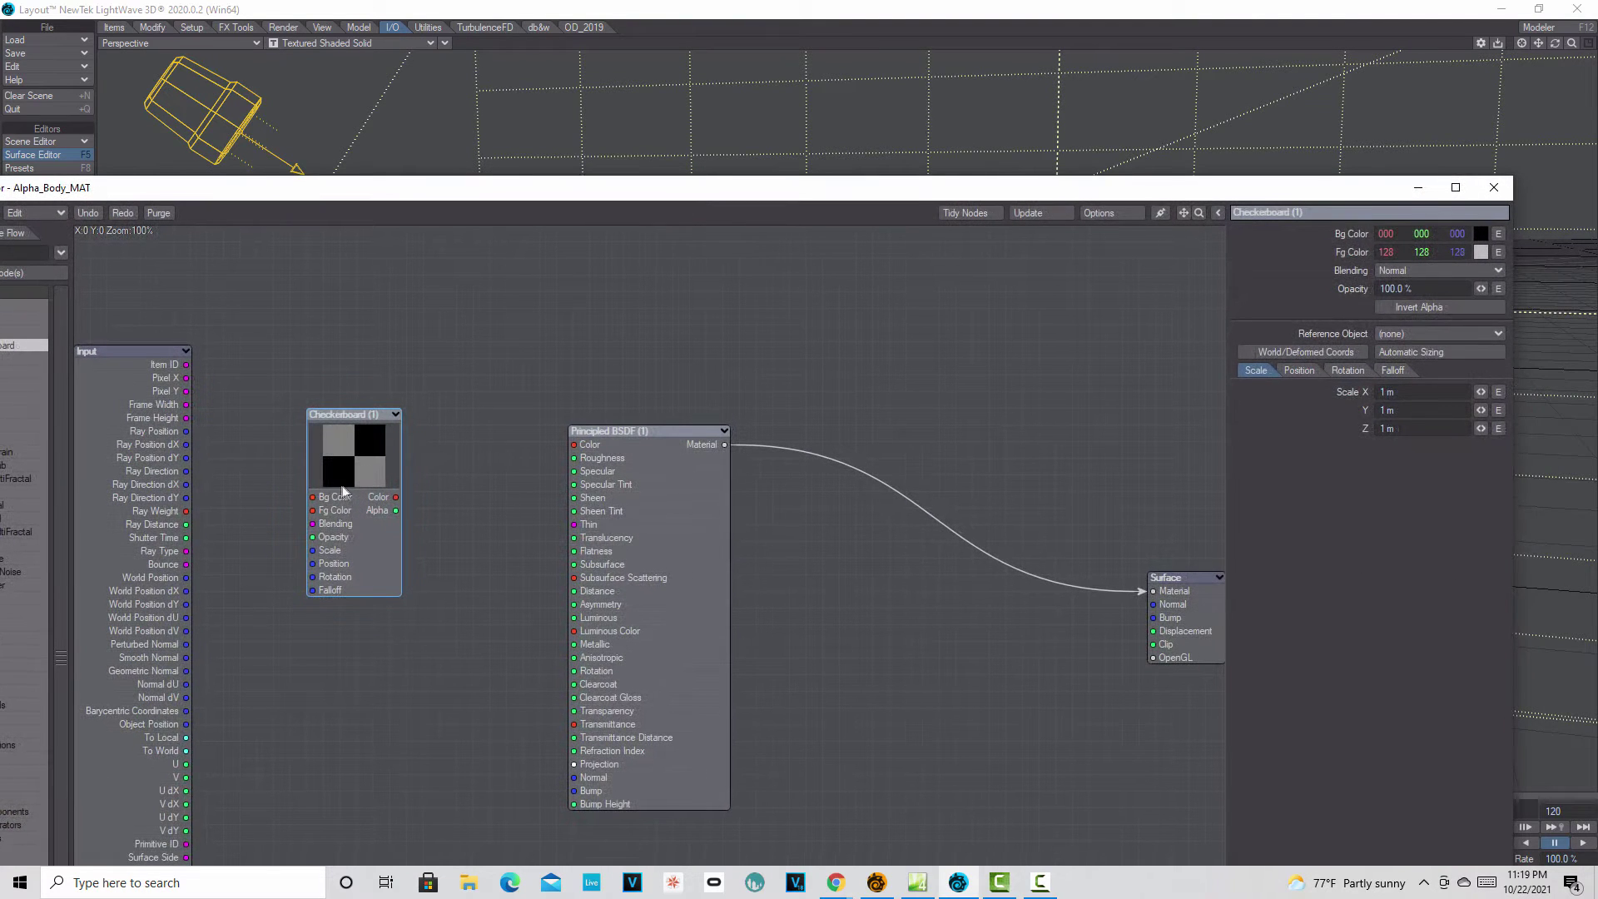
Give the Checkerboard a white foreground colour and a red background colour.
{"action": "left_click", "coordinate": [1479, 252]}
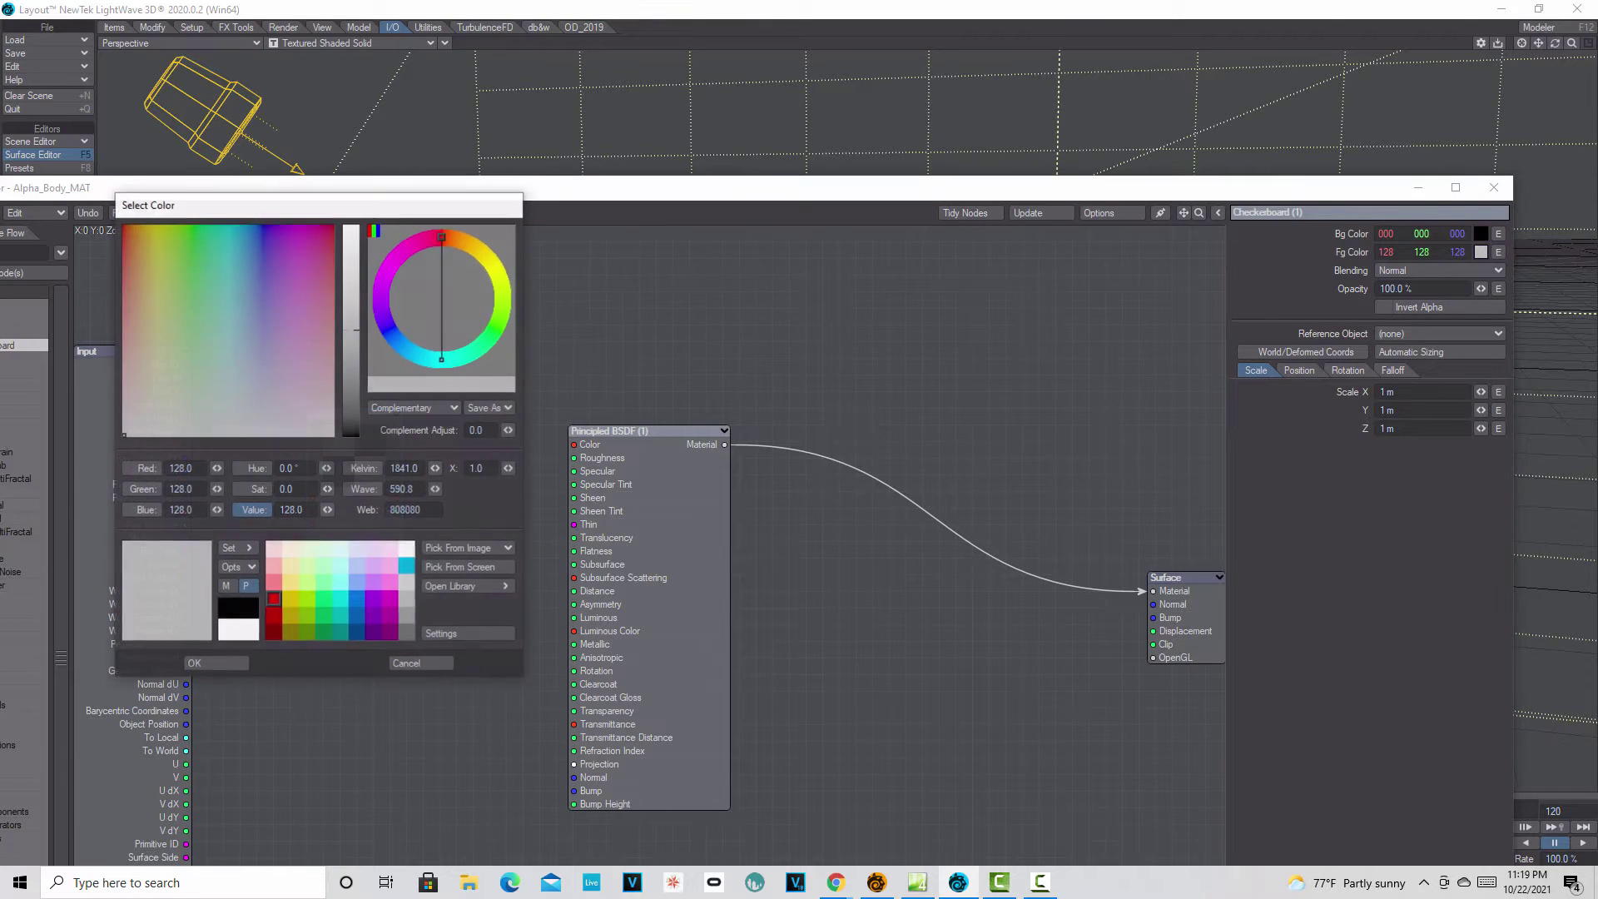
{"action": "left_click", "coordinate": [238, 630]}
{"action": "left_click", "coordinate": [233, 664]}
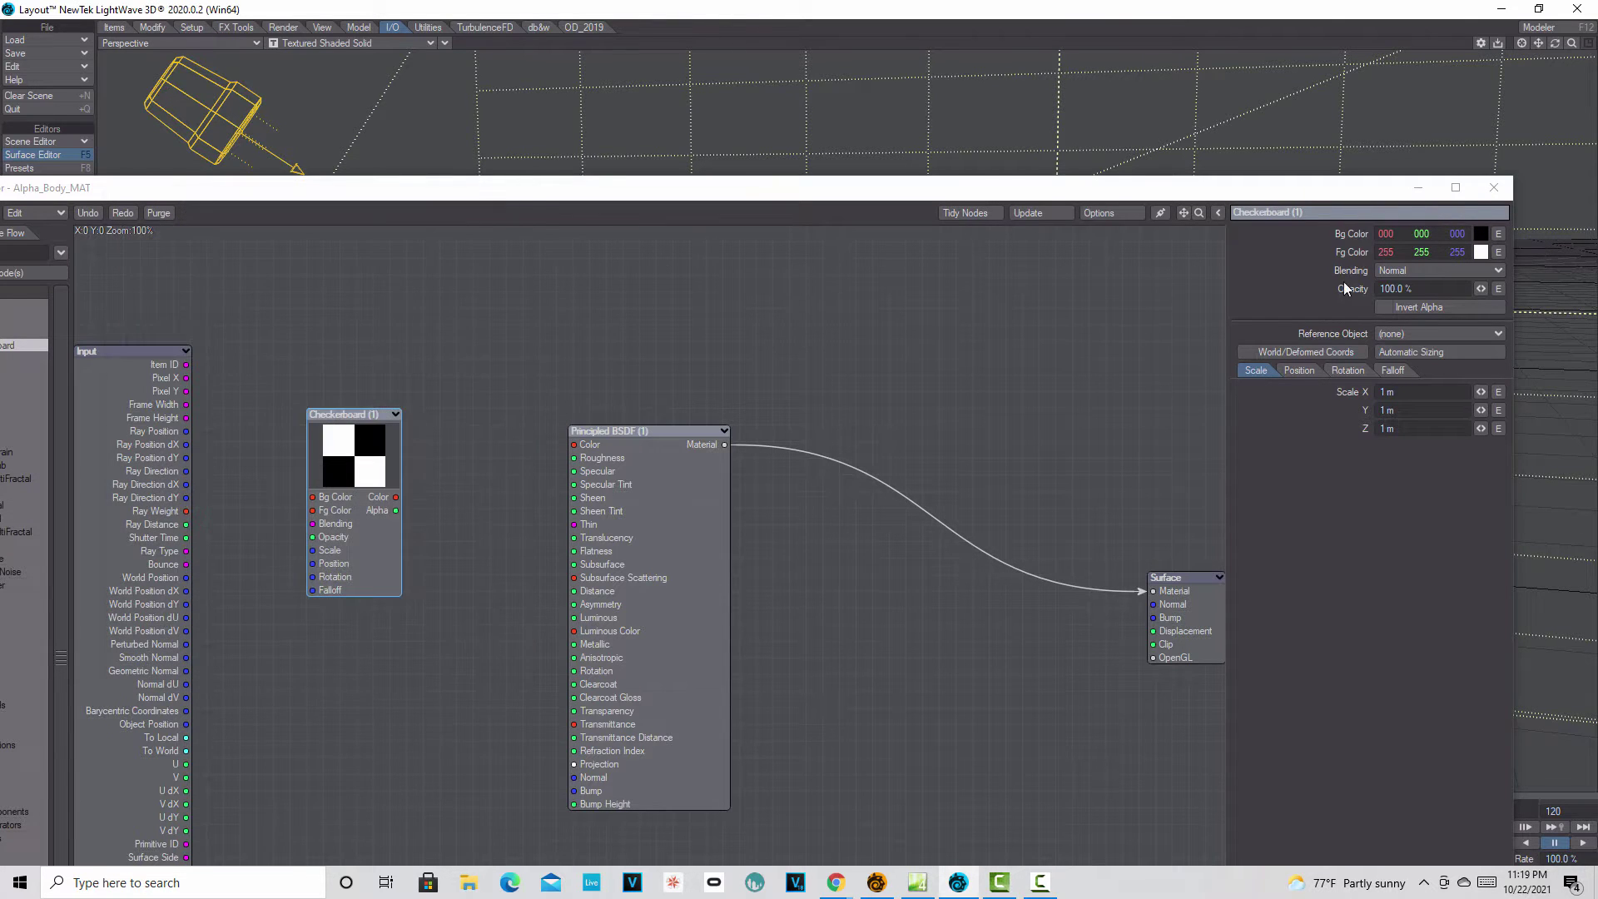
{"action": "left_click", "coordinate": [1480, 234]}
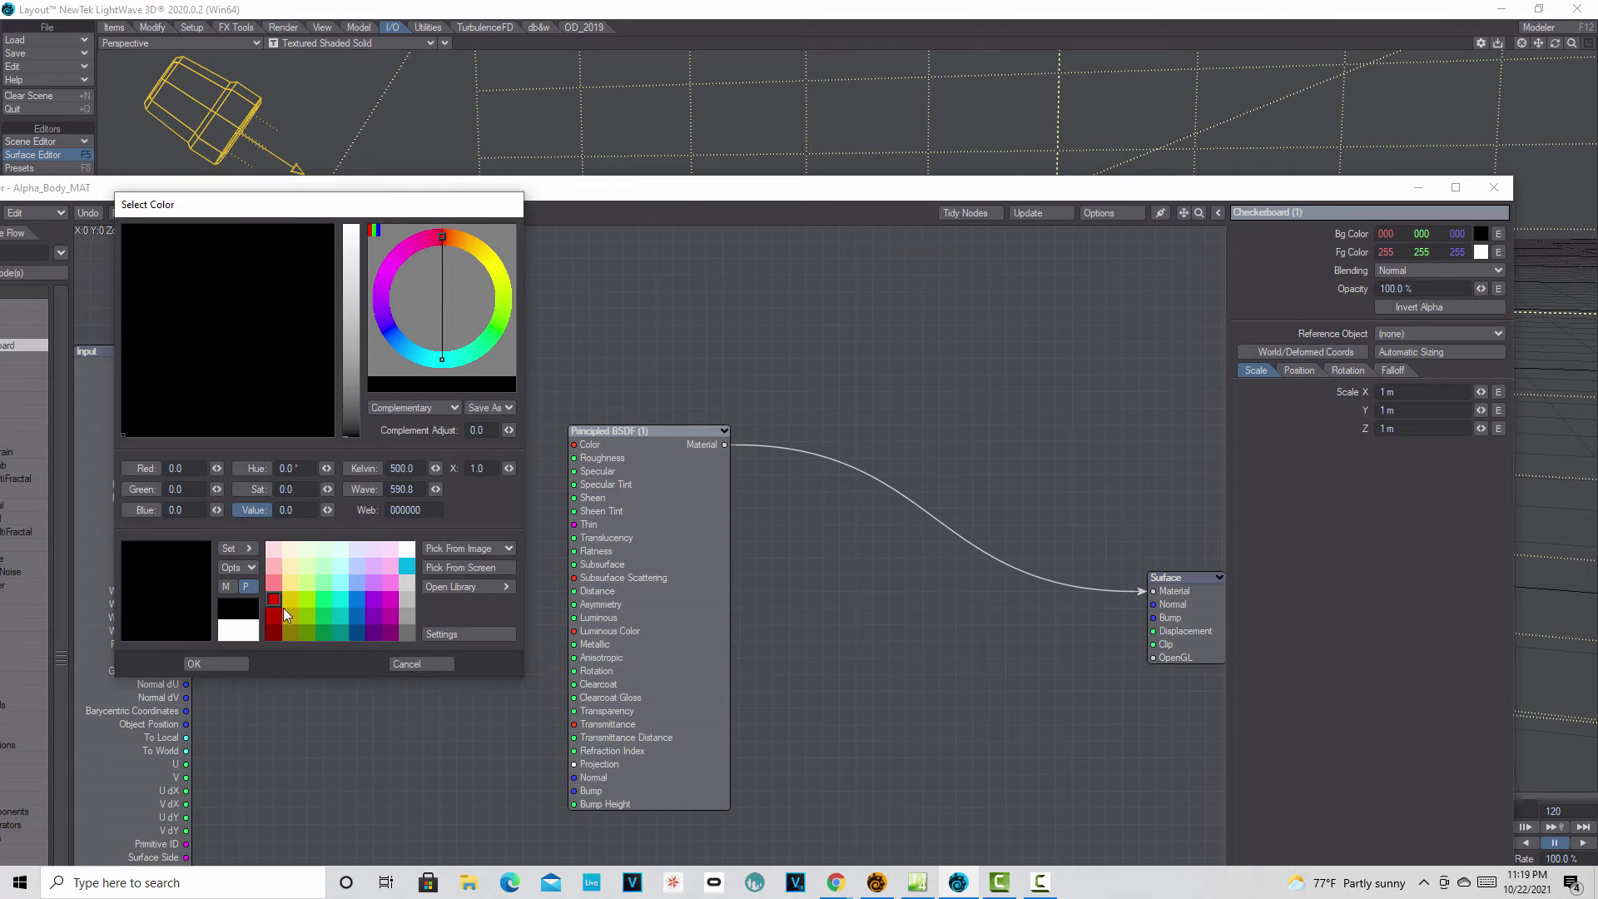
{"action": "left_click", "coordinate": [275, 601]}
{"action": "left_click", "coordinate": [218, 664]}
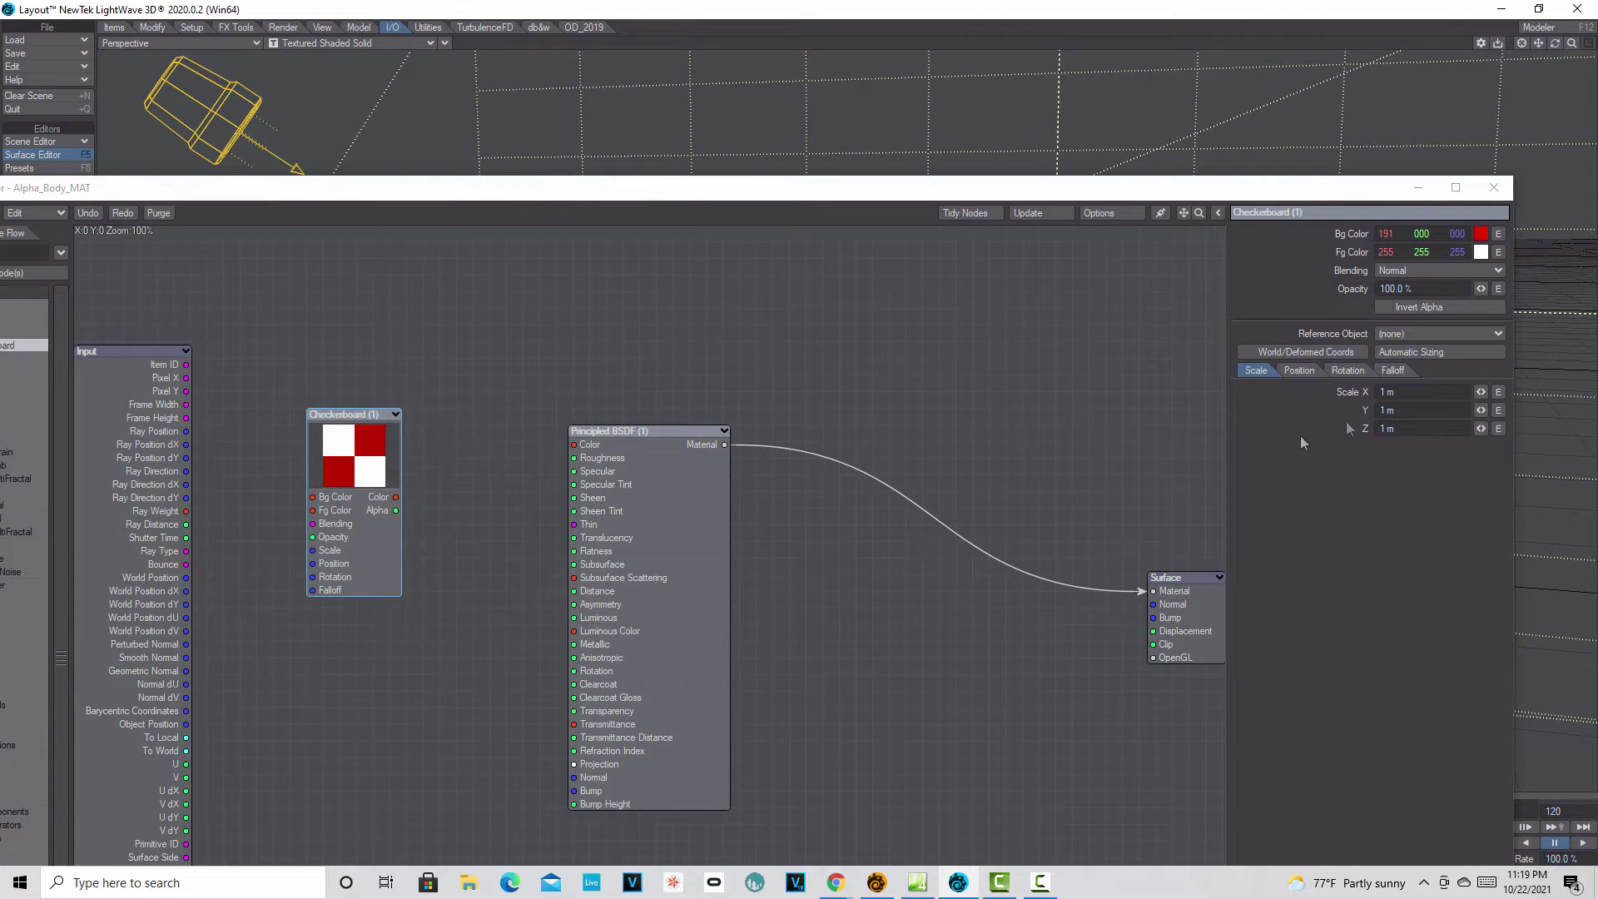
Scale the Checkerboard to 0.5 m in X and Y and close the node graph.
{"action": "left_click", "coordinate": [1413, 390]}
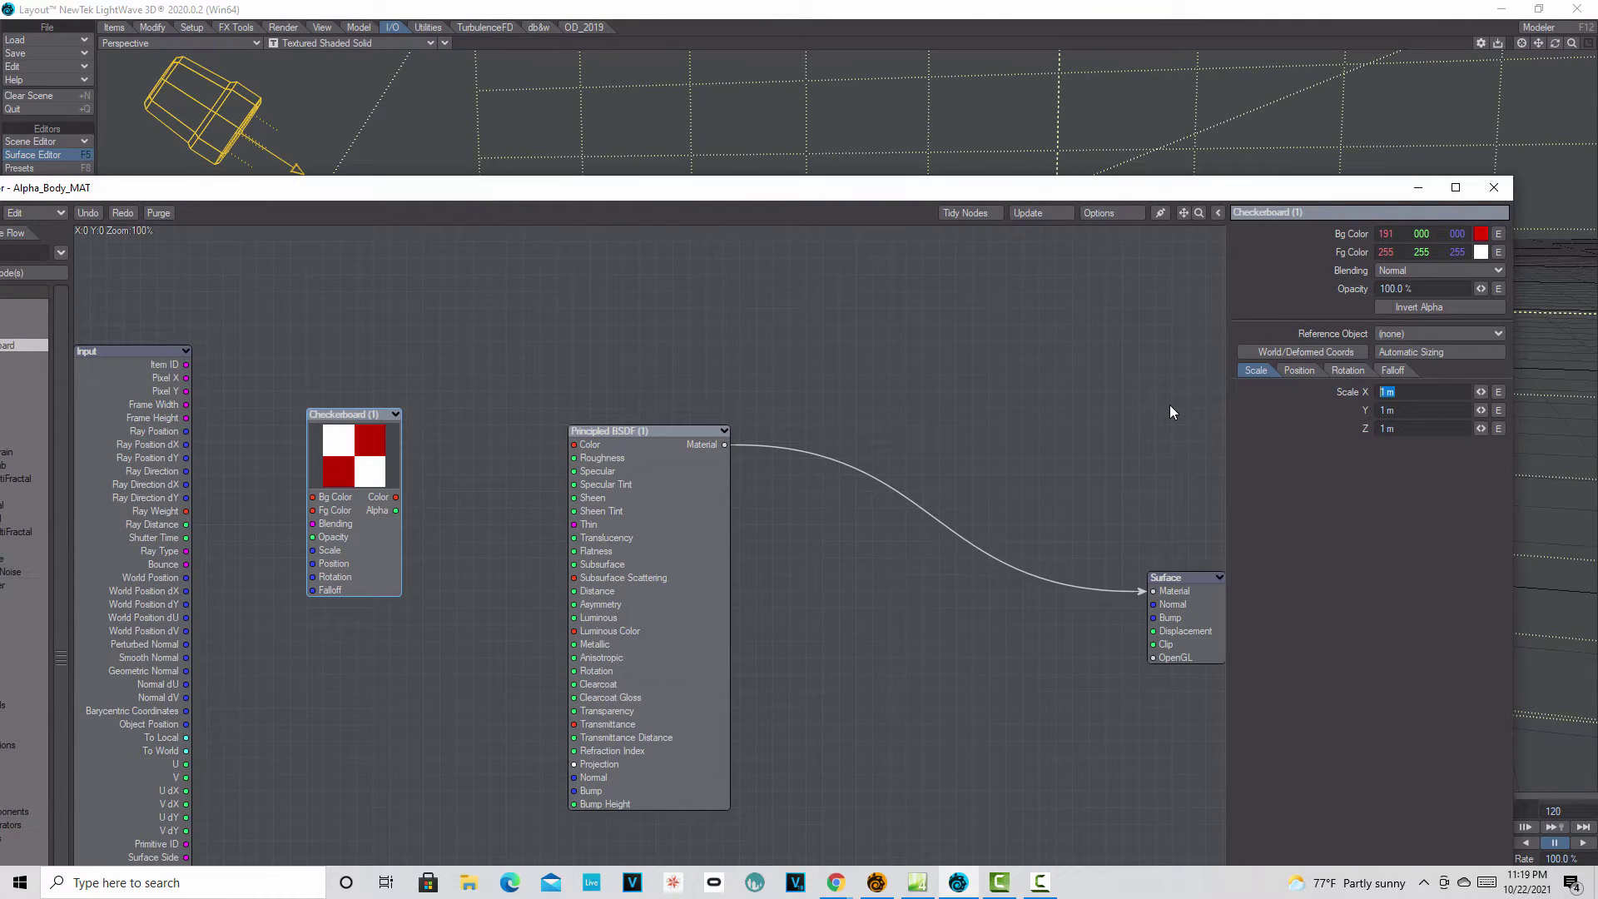
{"action": "type", "text": ".5"}
{"action": "key", "text": "Tab"}
{"action": "type", "text": ".5"}
{"action": "key", "text": "Tab"}
{"action": "left_click", "coordinate": [1494, 190]}
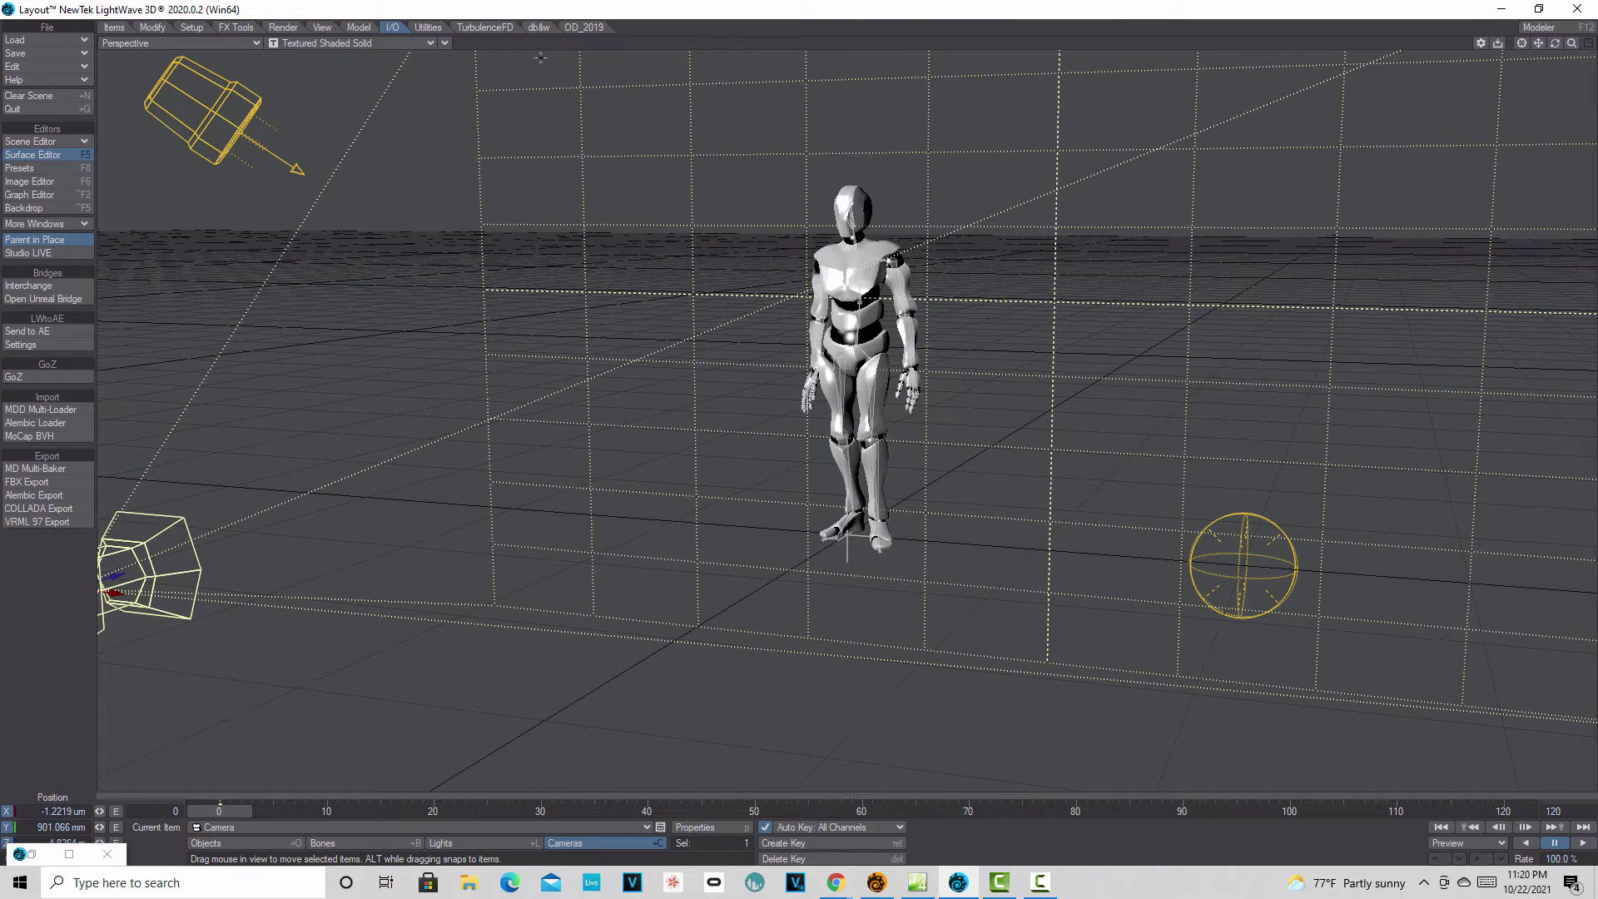
Match the viewport to the camera perspective and switch it to VPR live rendering.
{"action": "left_click", "coordinate": [445, 43]}
{"action": "mouse_move", "coordinate": [471, 282]}
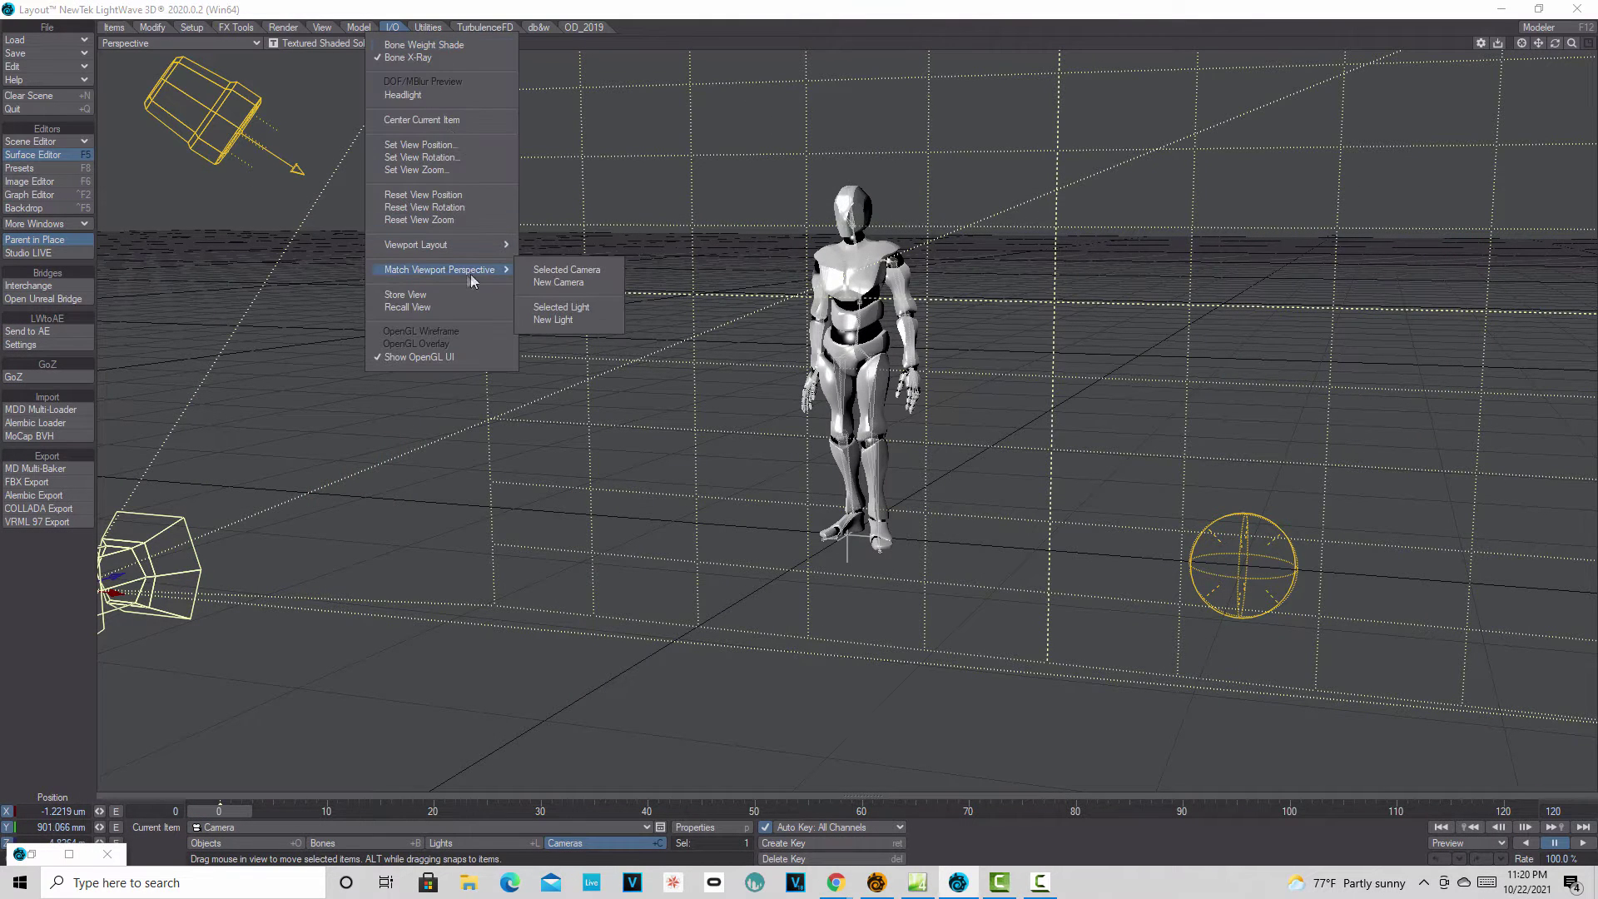
{"action": "left_click", "coordinate": [566, 270]}
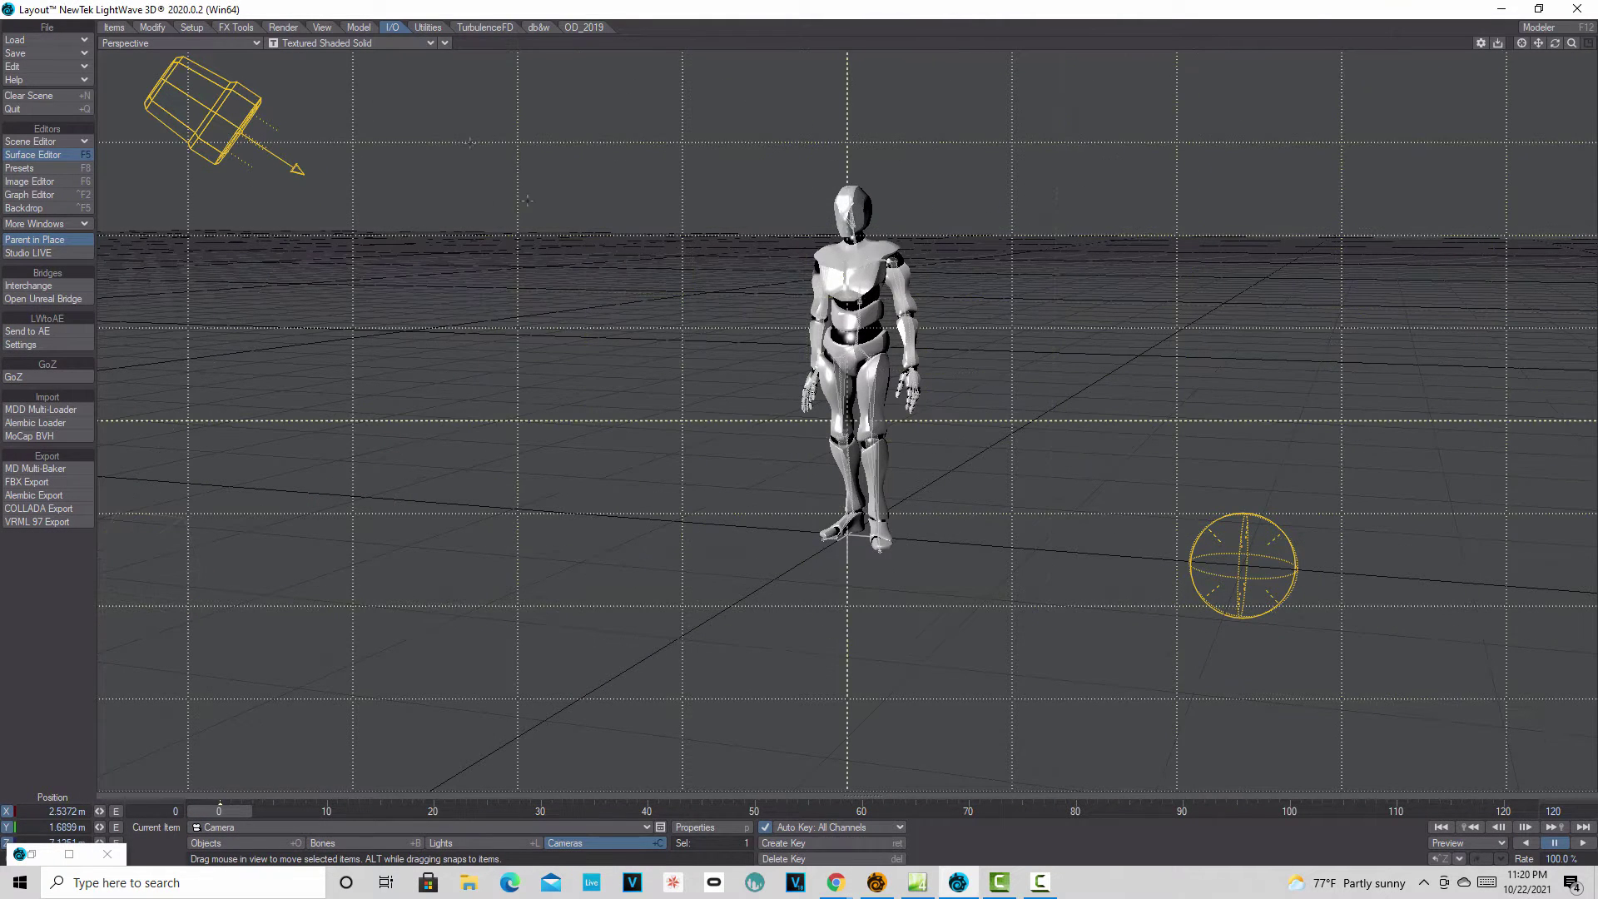
{"action": "left_click", "coordinate": [432, 43]}
{"action": "left_click", "coordinate": [398, 118]}
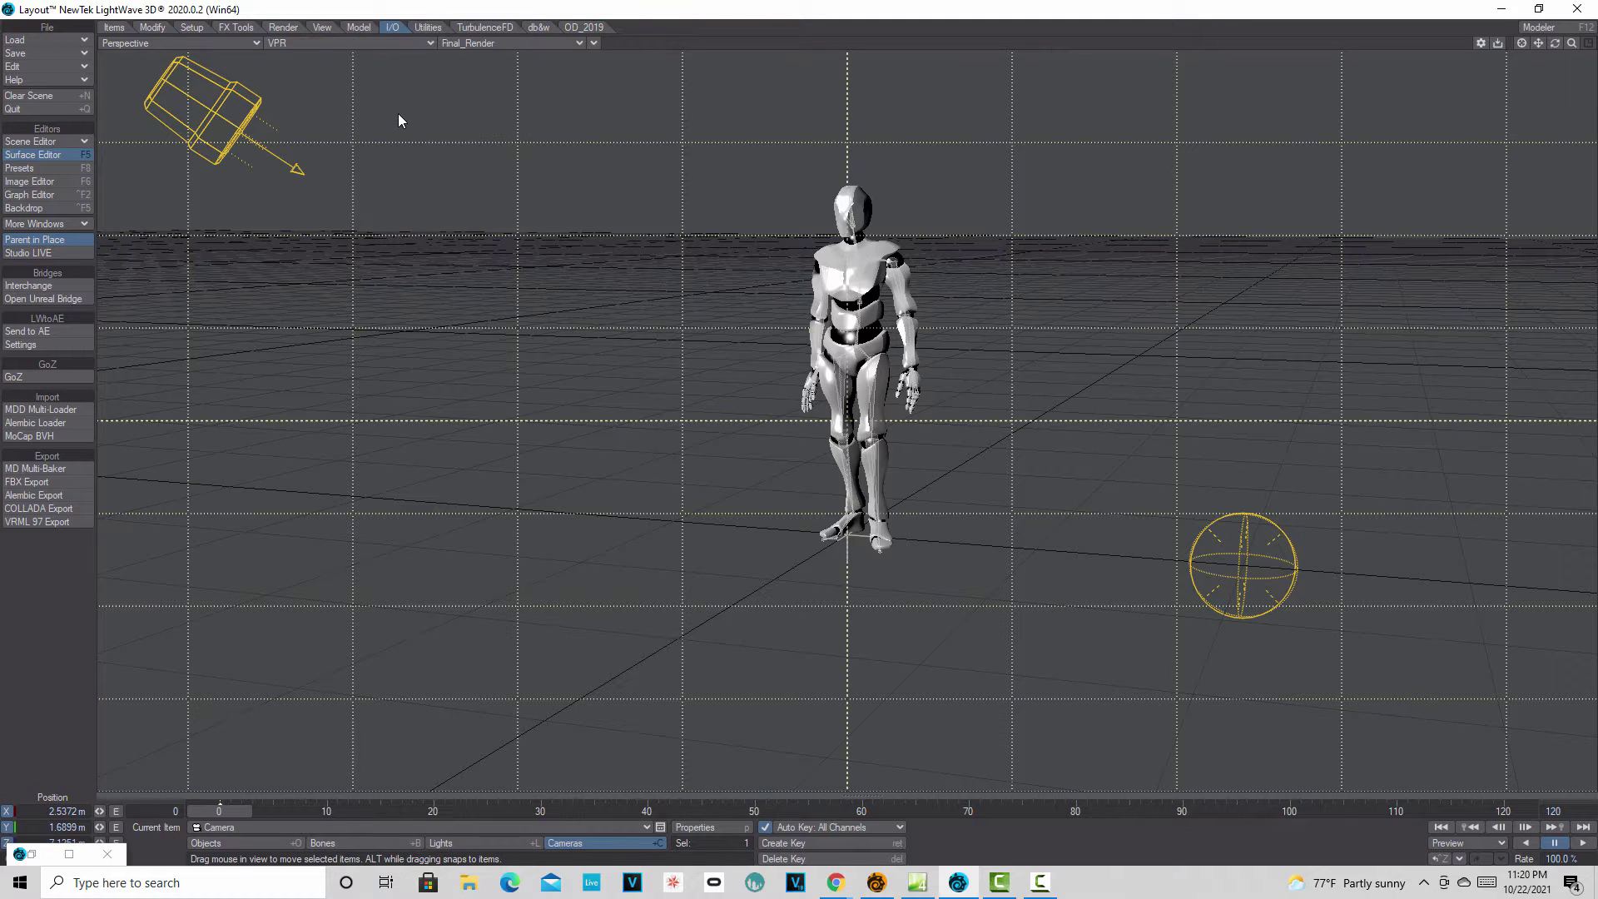
Look through the scene camera and reopen the Surface Editor.
{"action": "left_click", "coordinate": [250, 43]}
{"action": "mouse_move", "coordinate": [247, 132]}
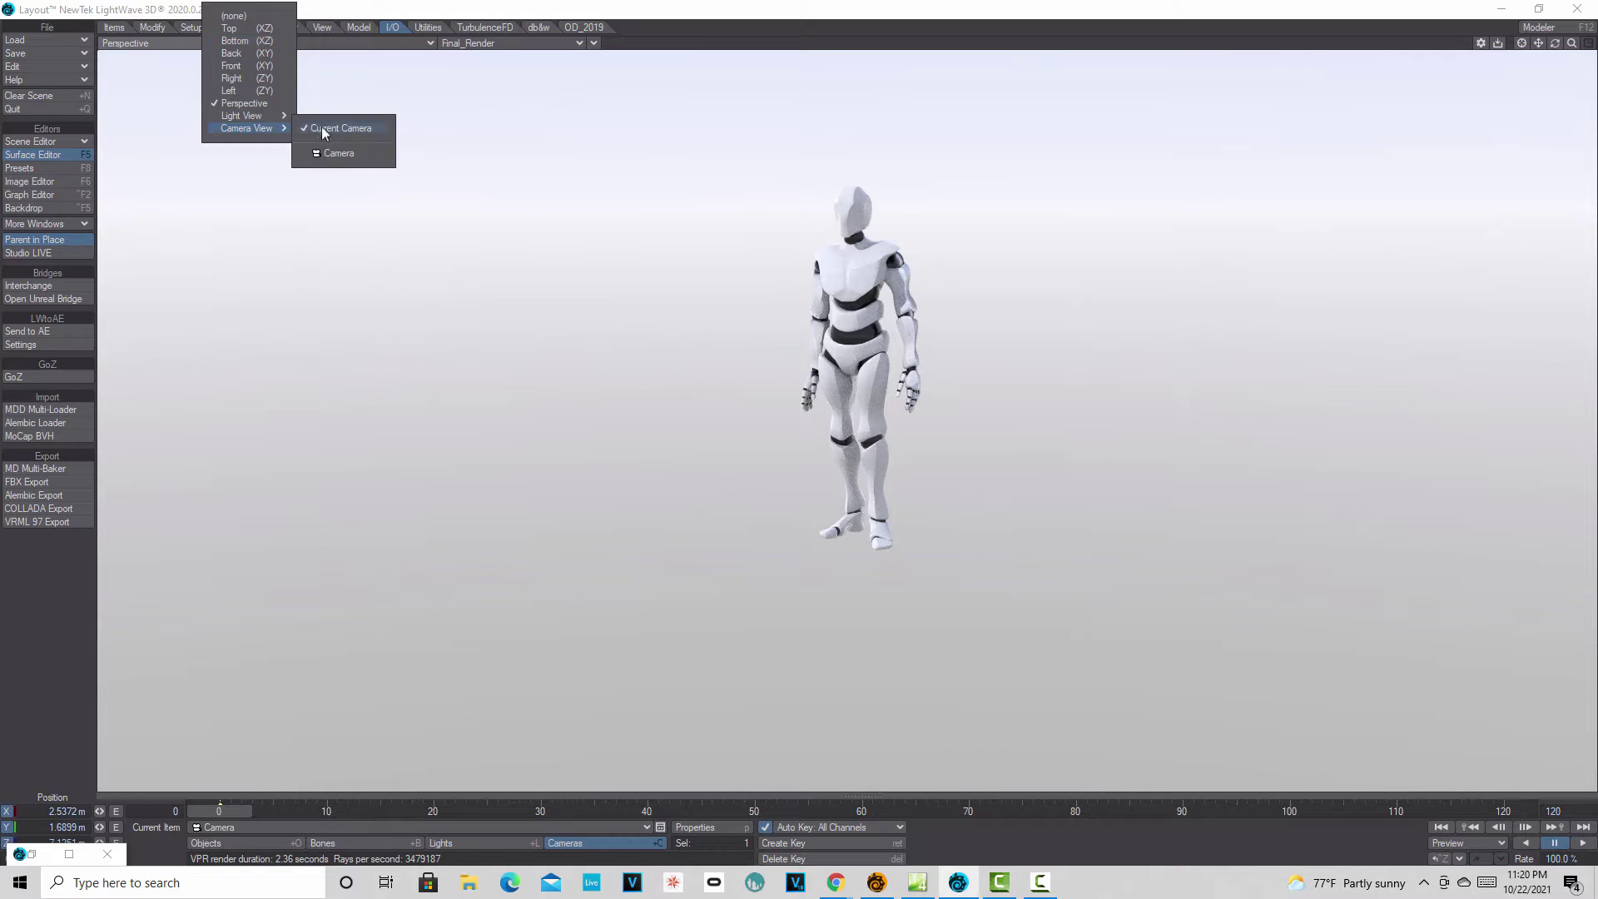
{"action": "left_click", "coordinate": [329, 128]}
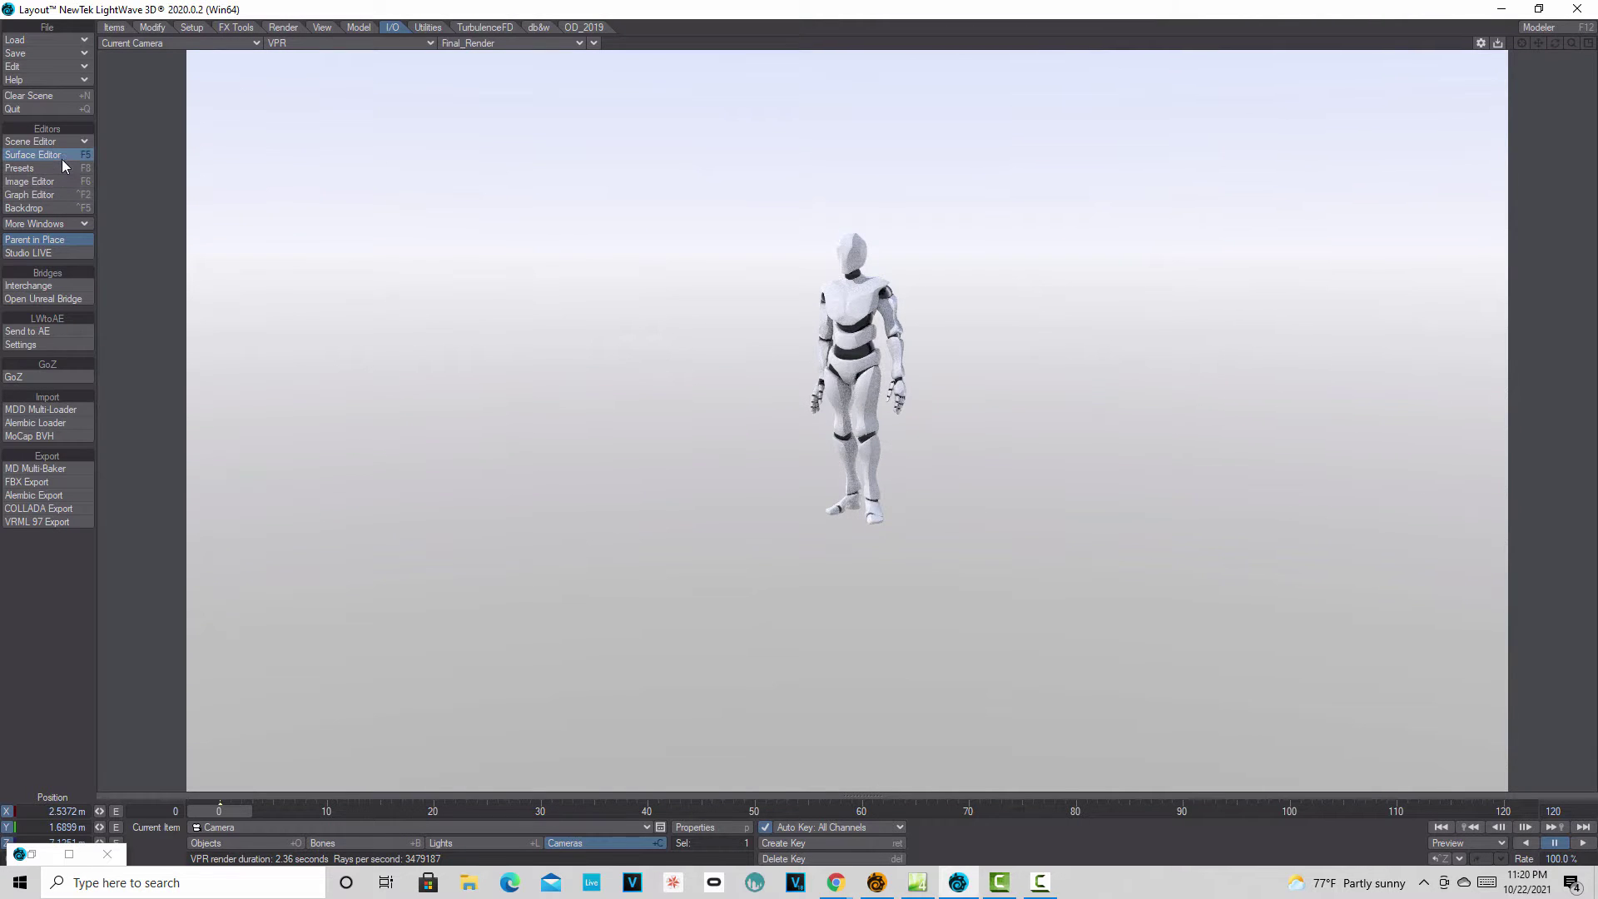
{"action": "left_click", "coordinate": [62, 156]}
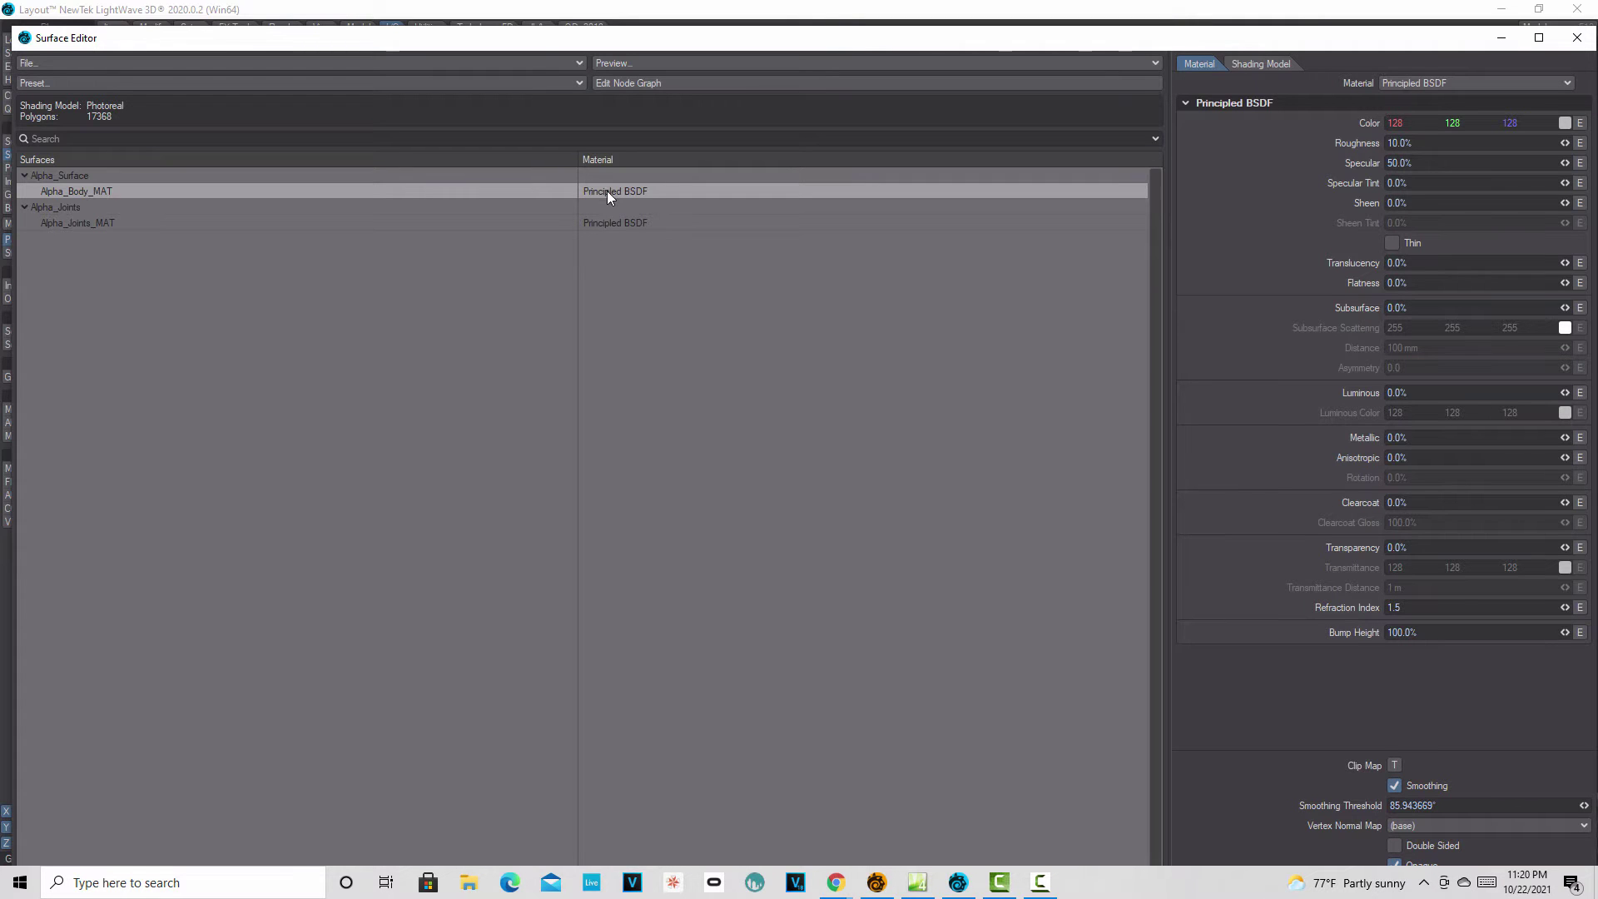
Wire the Checkerboard Color output into the body's Principled BSDF Color input.
{"action": "double_click", "coordinate": [607, 191]}
{"action": "left_click_drag", "start_coordinate": [467, 327], "coordinate": [654, 270]}
{"action": "left_click_drag", "start_coordinate": [832, 15], "coordinate": [765, 440]}
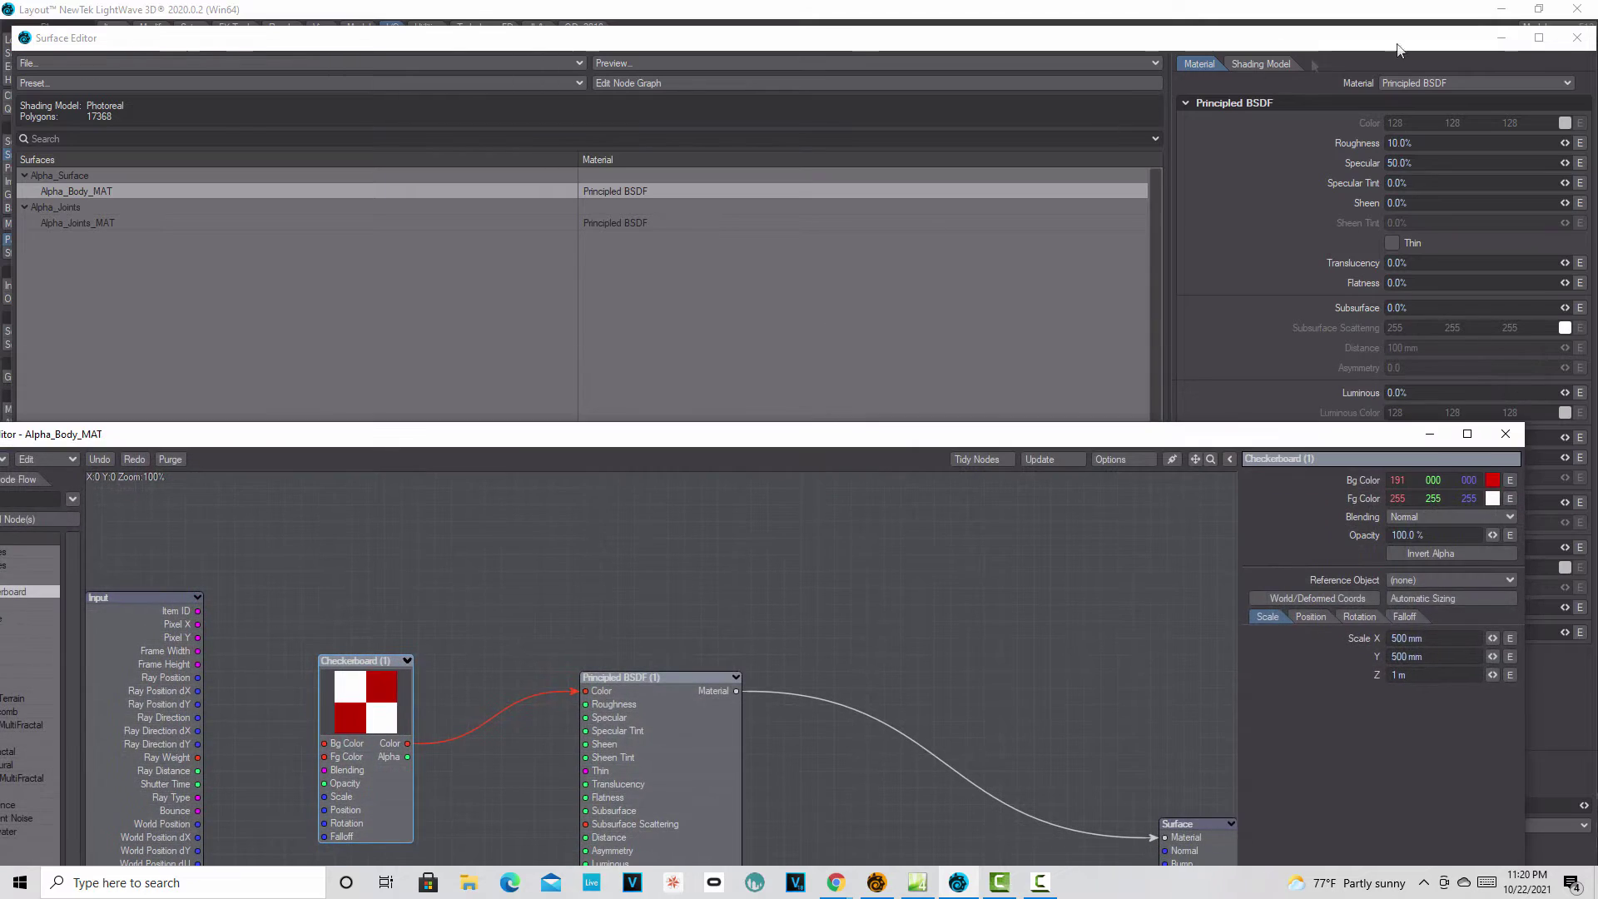
{"action": "left_click", "coordinate": [1577, 37]}
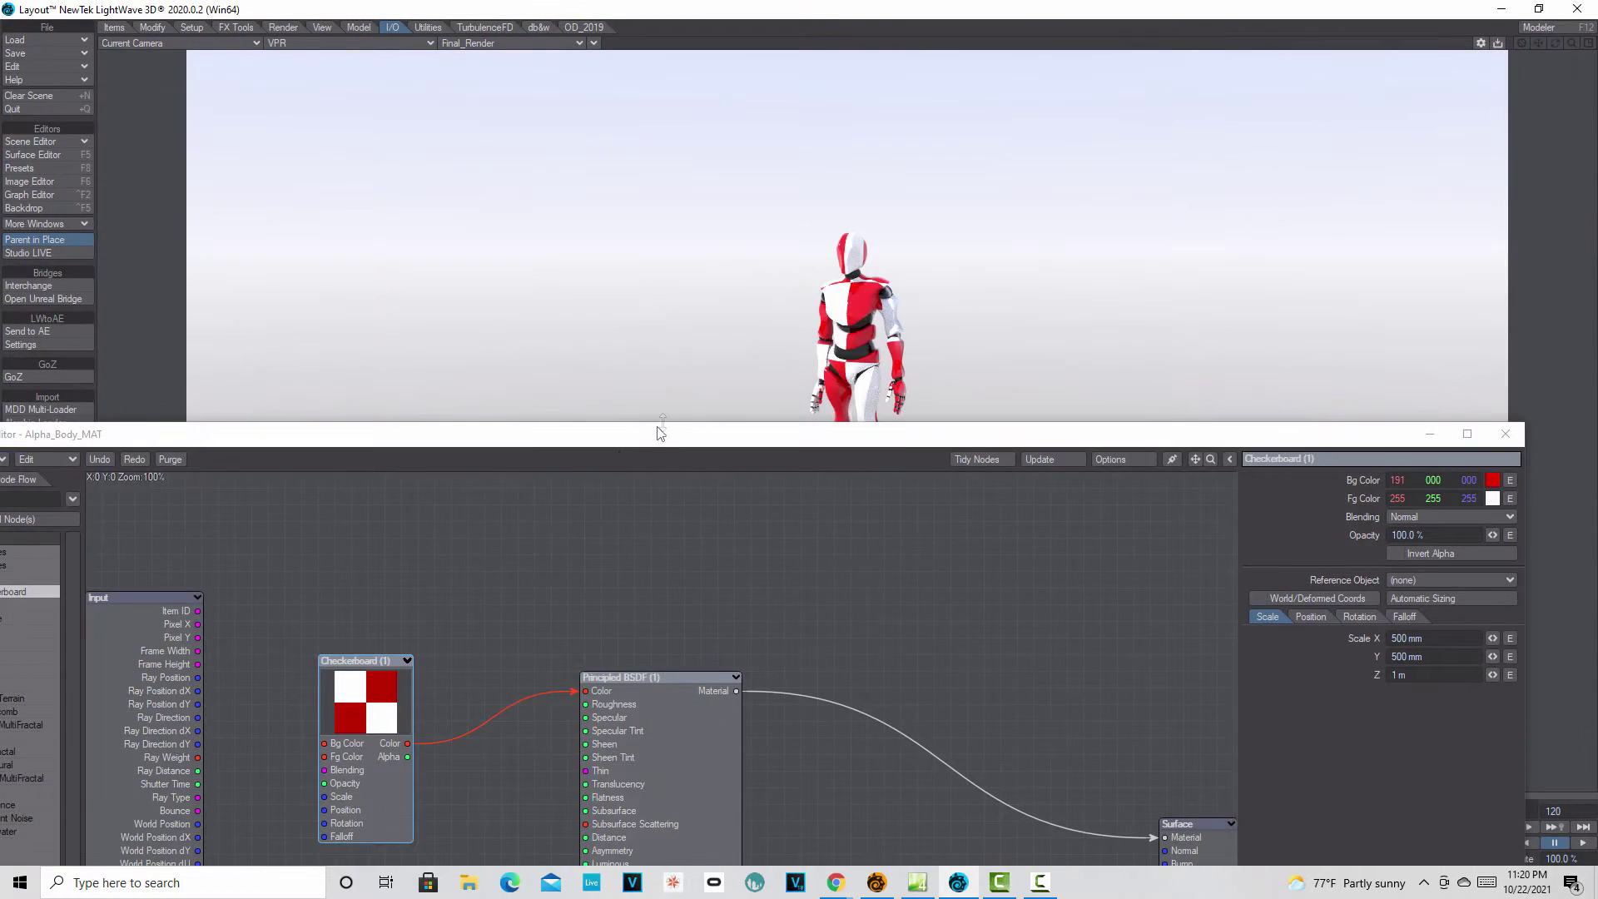
{"action": "left_click_drag", "start_coordinate": [663, 441], "coordinate": [690, 193]}
Set the checker Z scale to 500 mm, then try 250 mm on X, Y and Z.
{"action": "left_click", "coordinate": [1470, 425]}
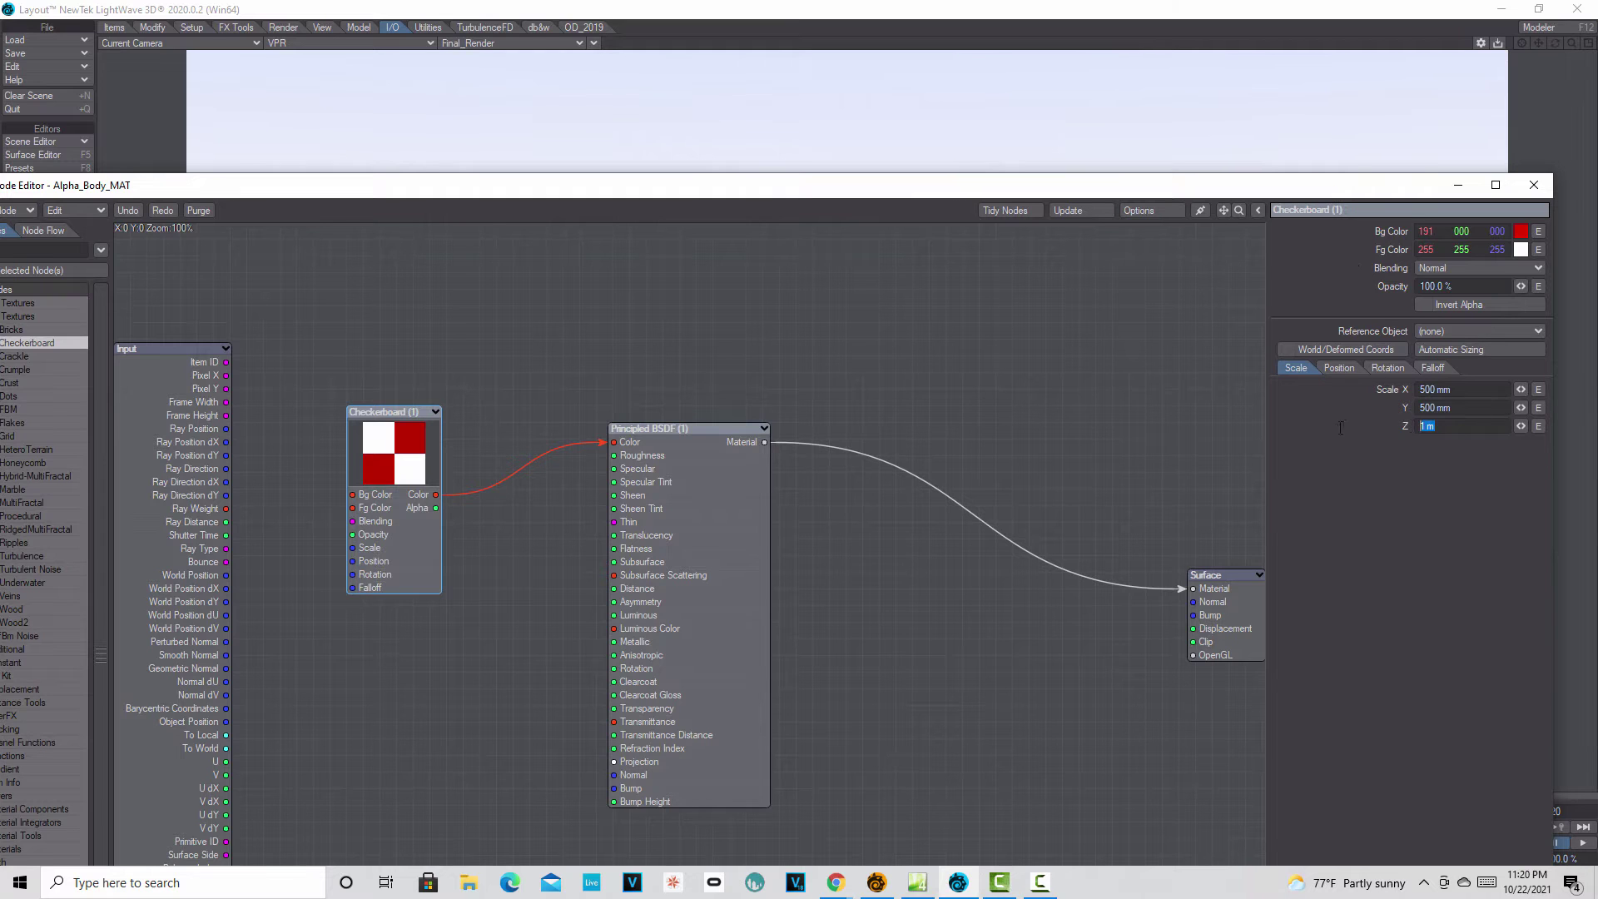
{"action": "type", "text": "500"}
{"action": "key", "text": "Return"}
{"action": "left_click_drag", "start_coordinate": [1178, 189], "coordinate": [1087, 216]}
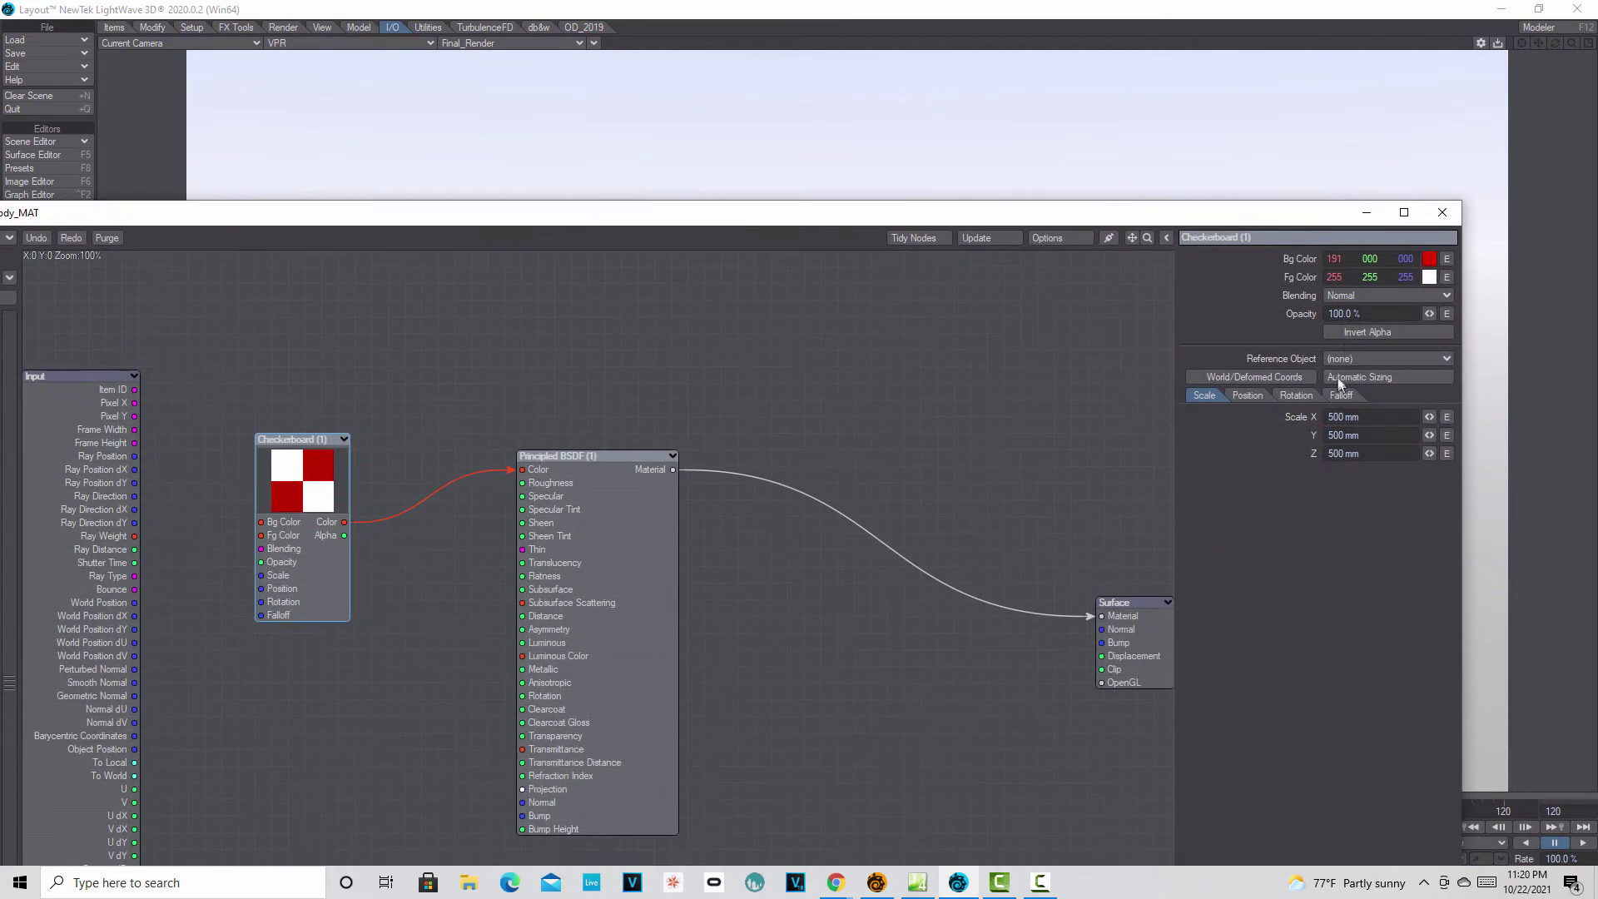
{"action": "left_click", "coordinate": [1374, 418]}
{"action": "type", "text": ".25"}
{"action": "key", "text": "Tab"}
{"action": "type", "text": ".25"}
{"action": "key", "text": "Tab"}
{"action": "type", "text": ".25"}
{"action": "key", "text": "Return"}
Return the checker scale to 500 mm on X, Y and Z and close the node graph.
{"action": "left_click_drag", "start_coordinate": [1095, 213], "coordinate": [1040, 553]}
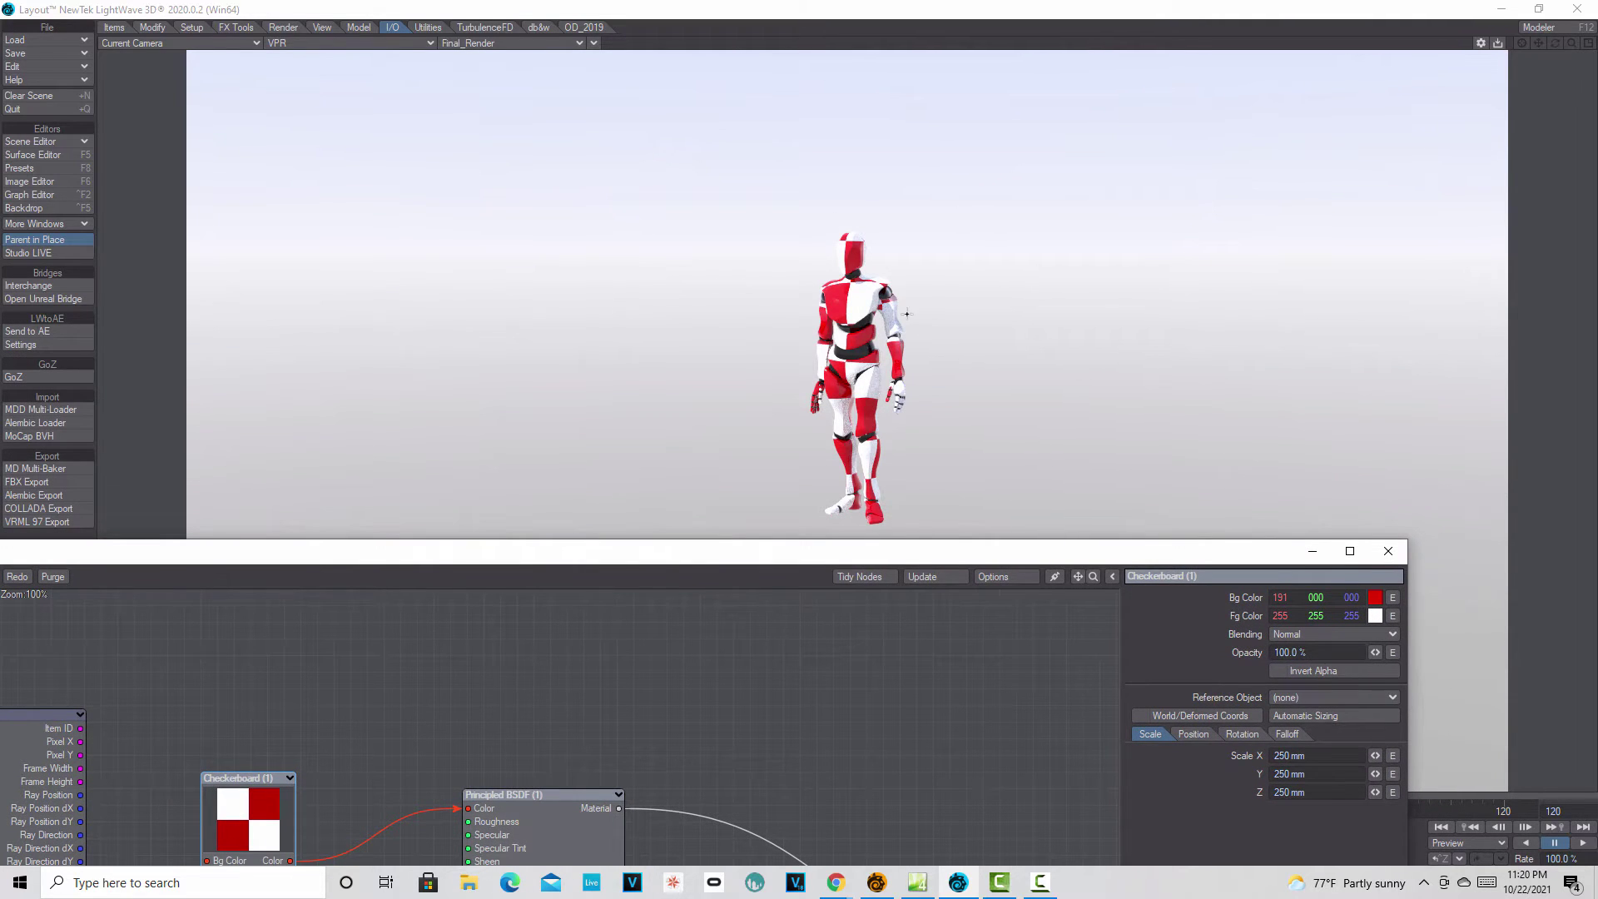
{"action": "left_click_drag", "start_coordinate": [1053, 552], "coordinate": [928, 148]}
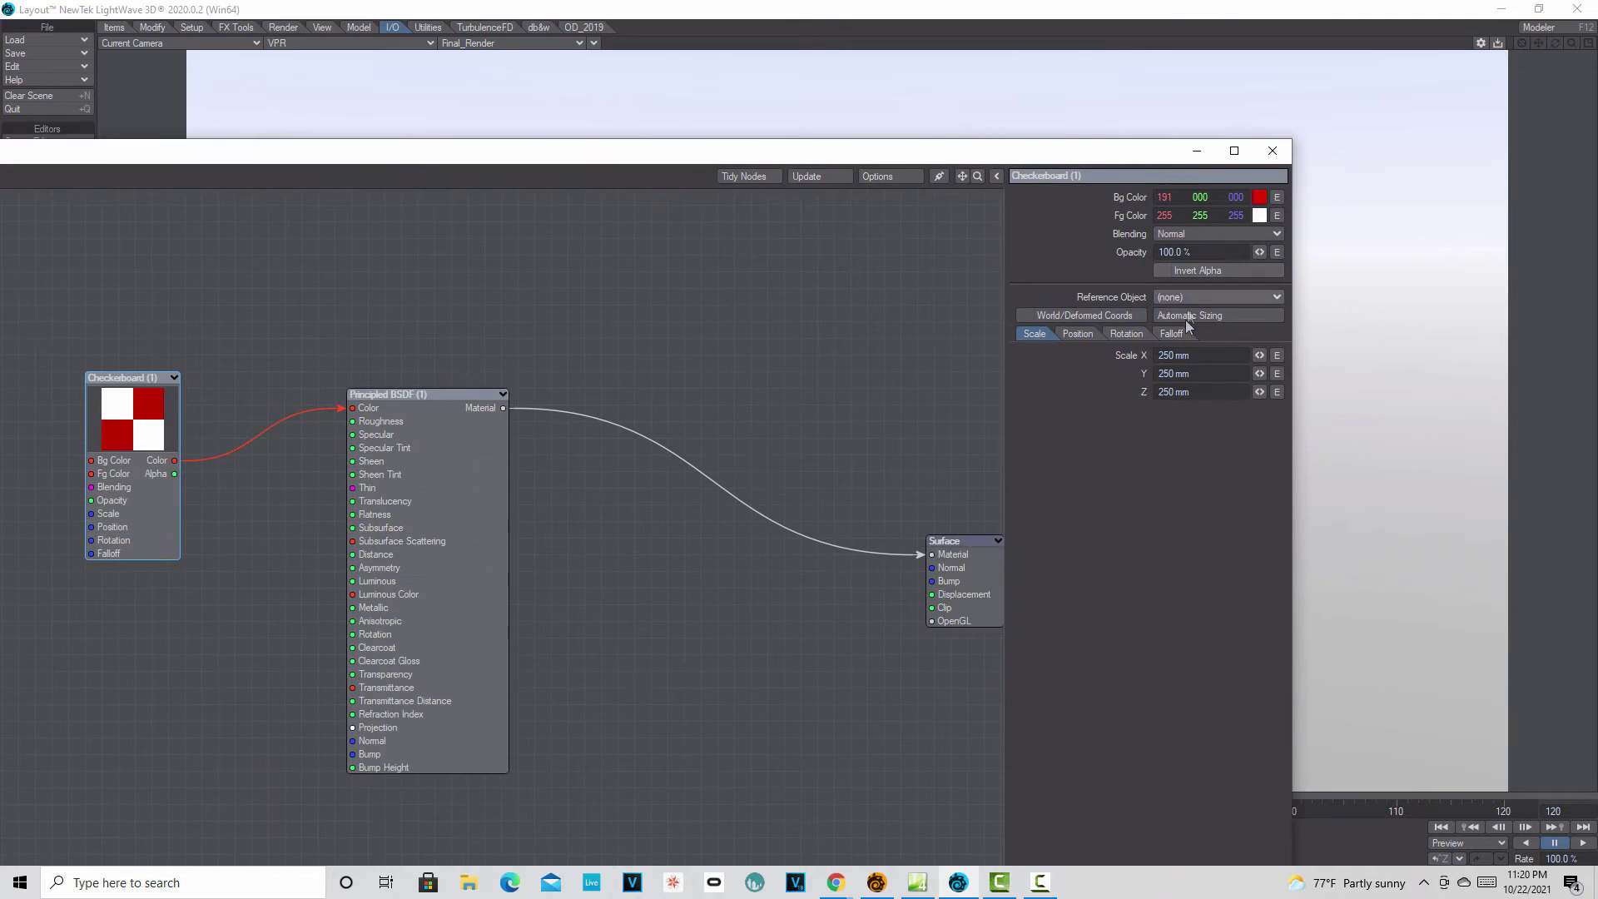
{"action": "left_click", "coordinate": [1205, 356]}
{"action": "type", "text": ".5"}
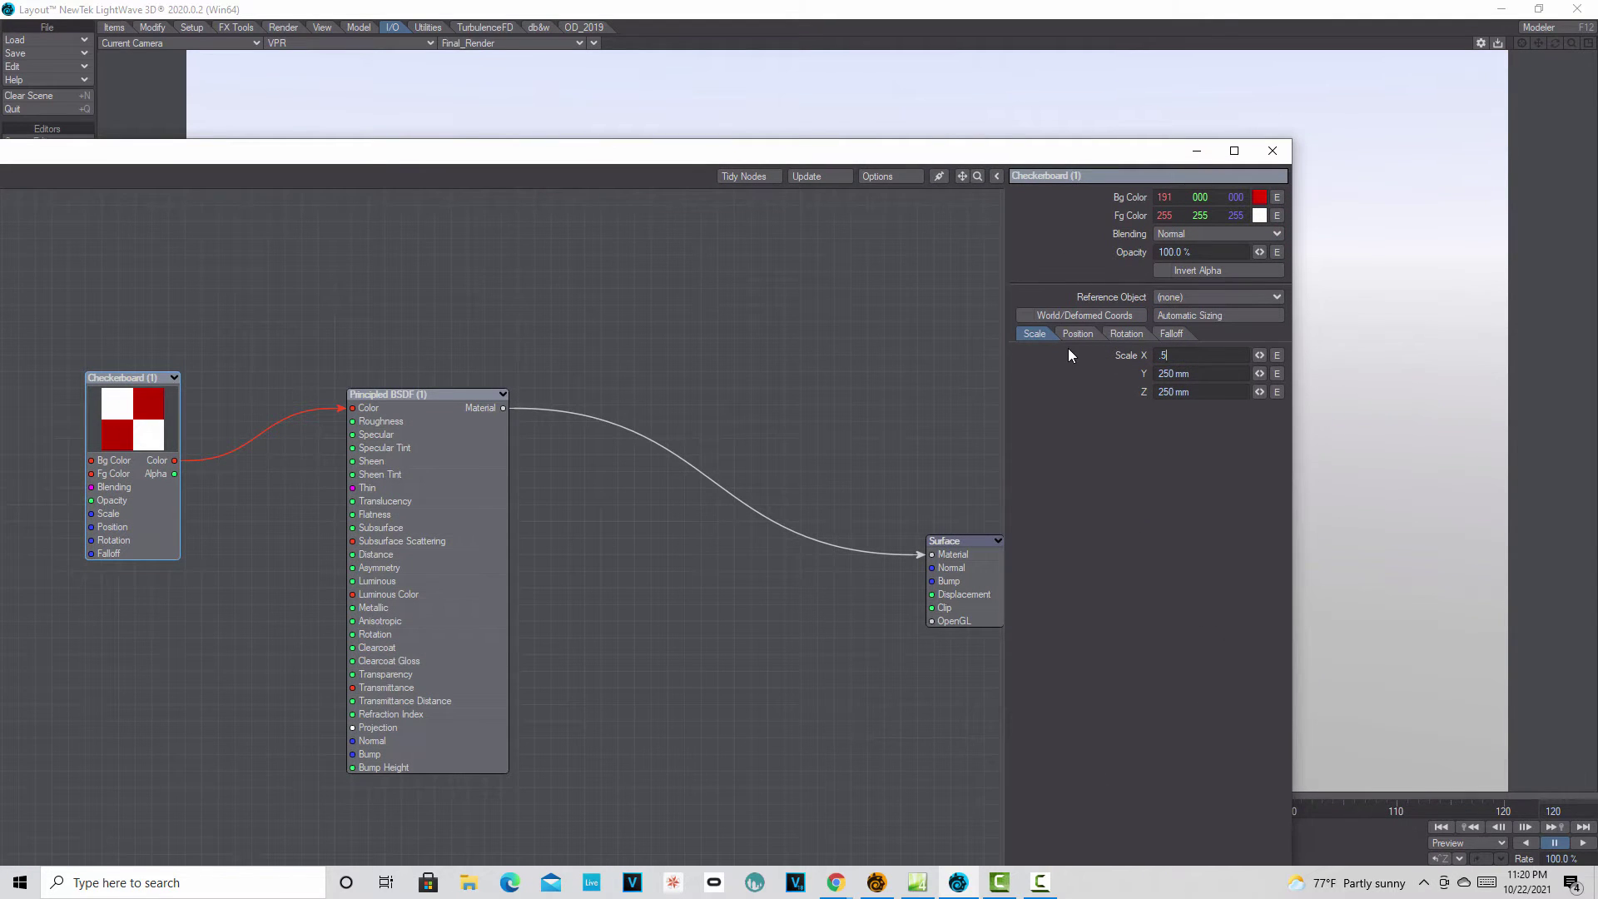
{"action": "key", "text": "Tab"}
{"action": "type", "text": ".5"}
{"action": "key", "text": "Tab"}
{"action": "key", "text": "BackSpace"}
{"action": "type", "text": ".5"}
{"action": "key", "text": "Tab"}
{"action": "left_click_drag", "start_coordinate": [1219, 155], "coordinate": [1354, 541]}
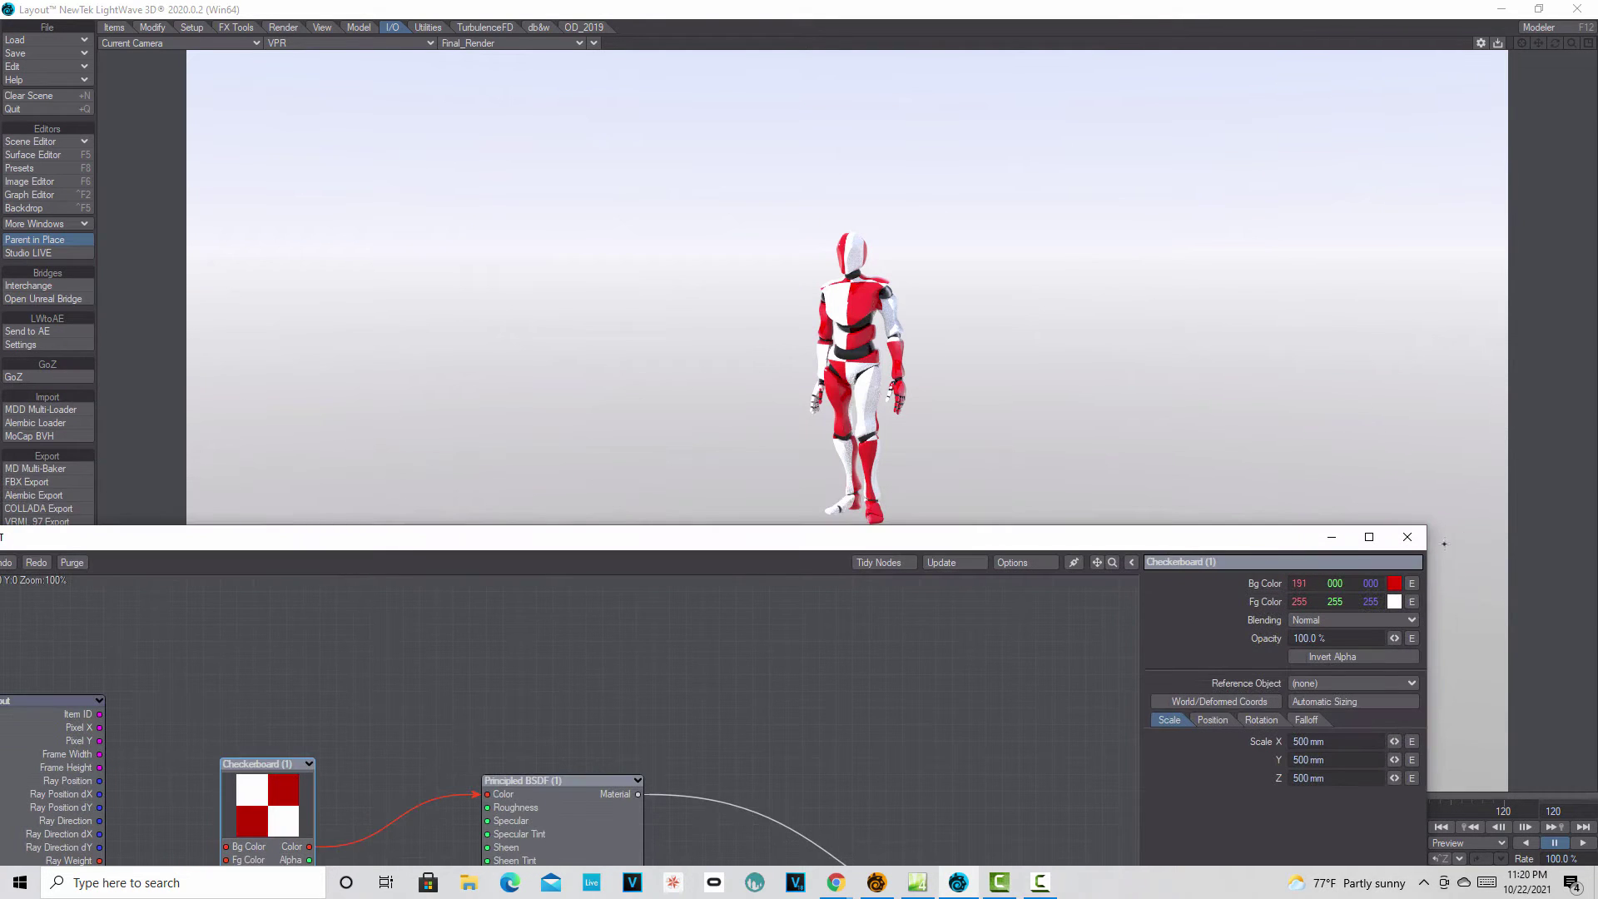
{"action": "left_click", "coordinate": [1405, 537]}
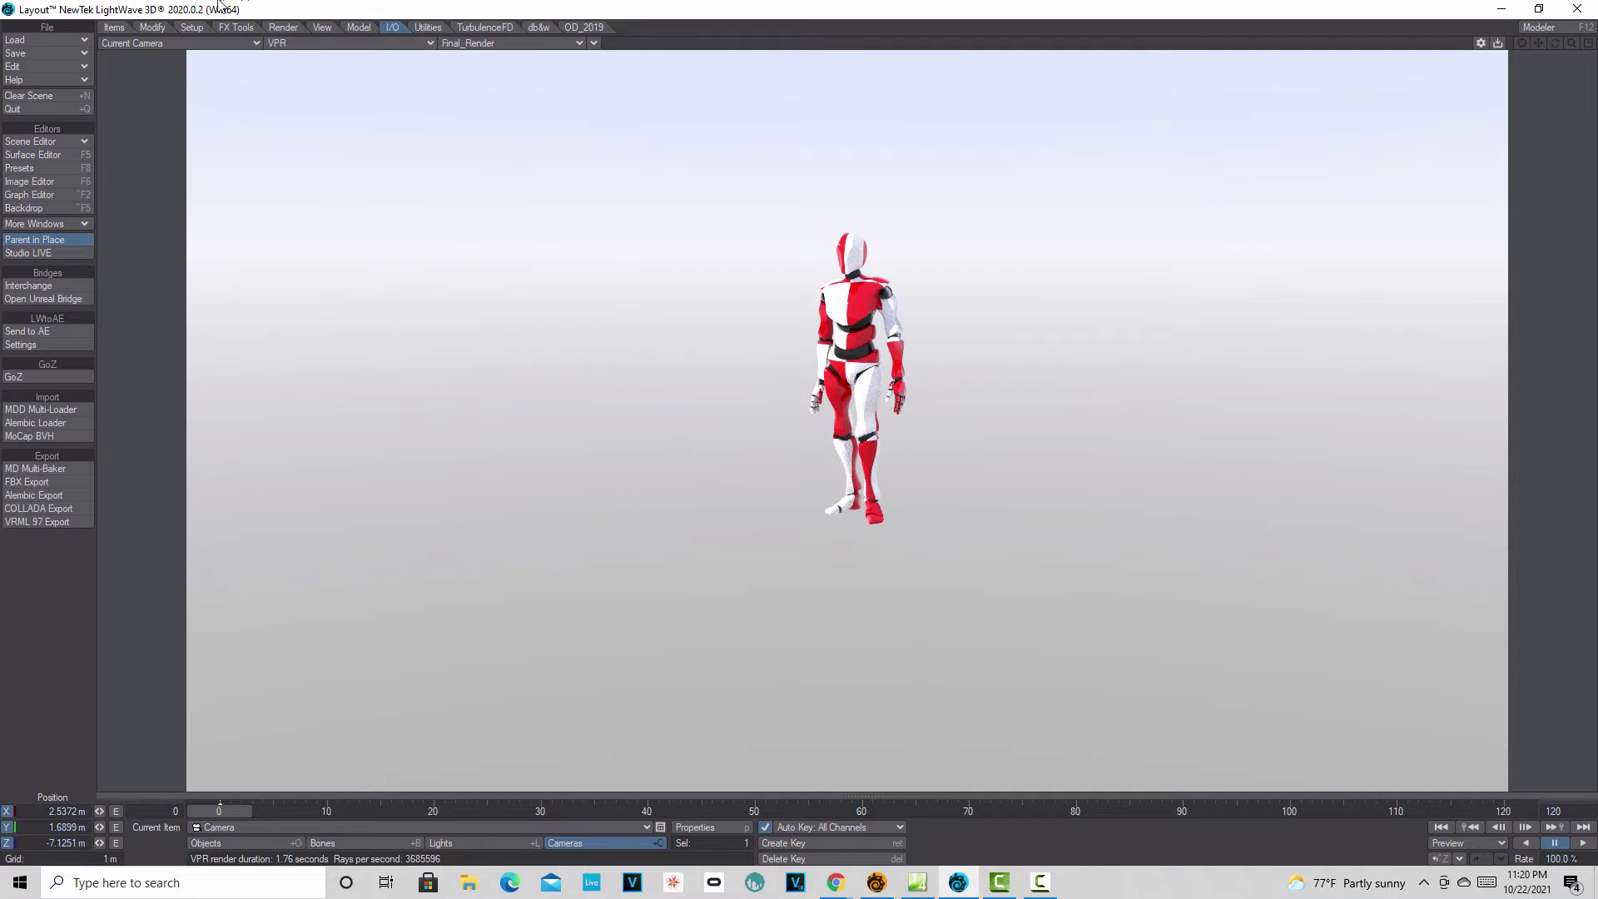
{"action": "left_click", "coordinate": [359, 27]}
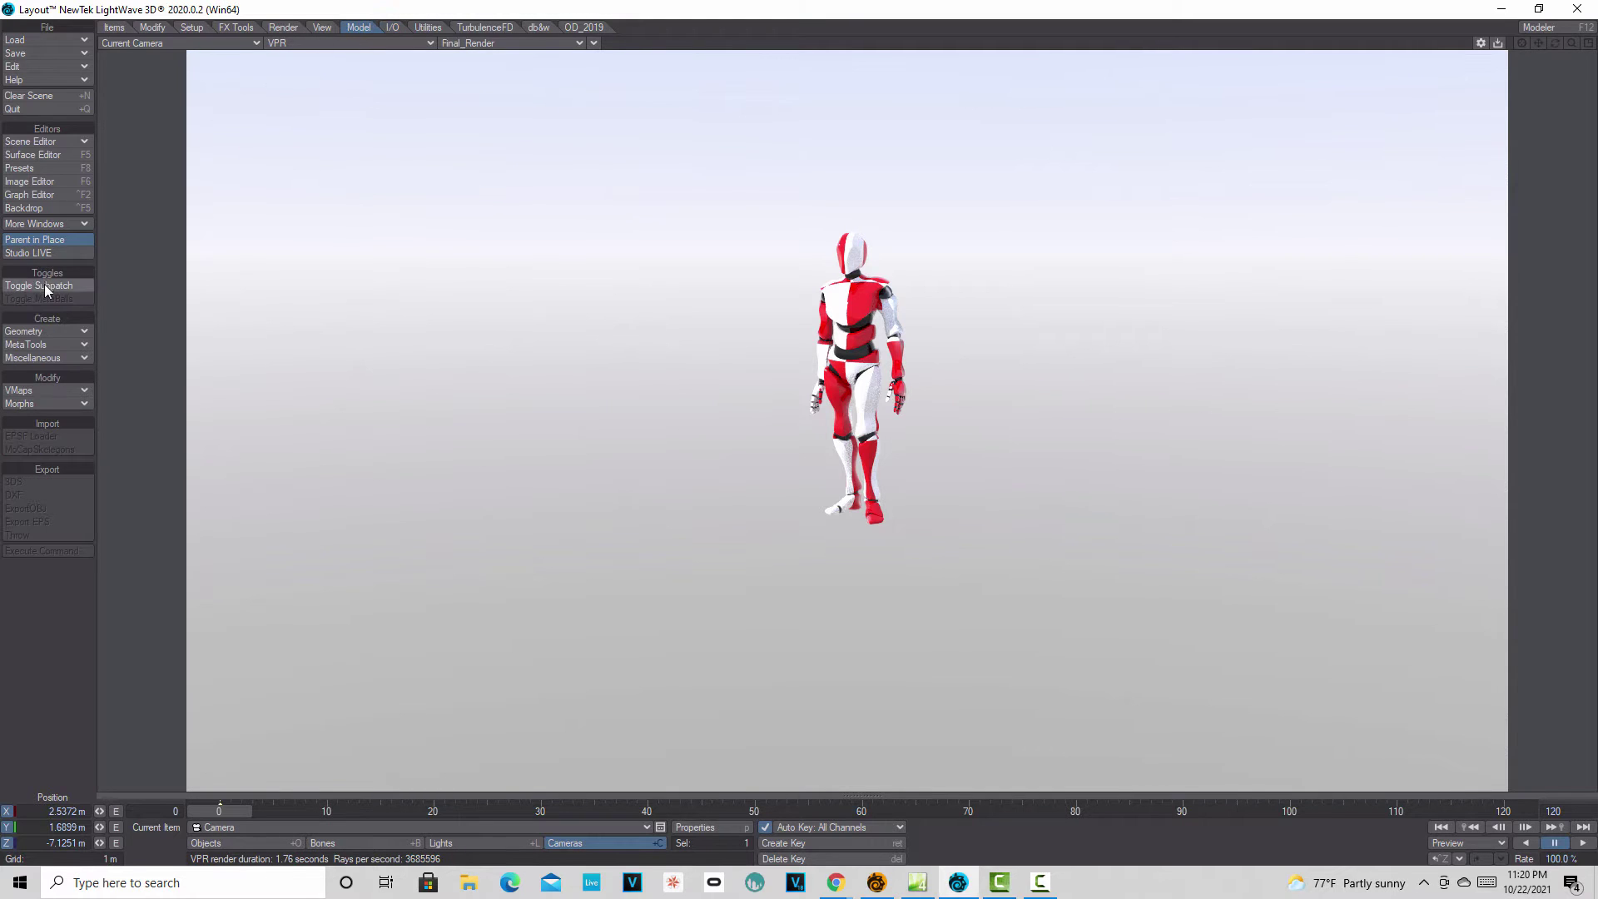
Create a Ground Plane under the character and open its surface's node graph.
{"action": "left_click", "coordinate": [52, 330]}
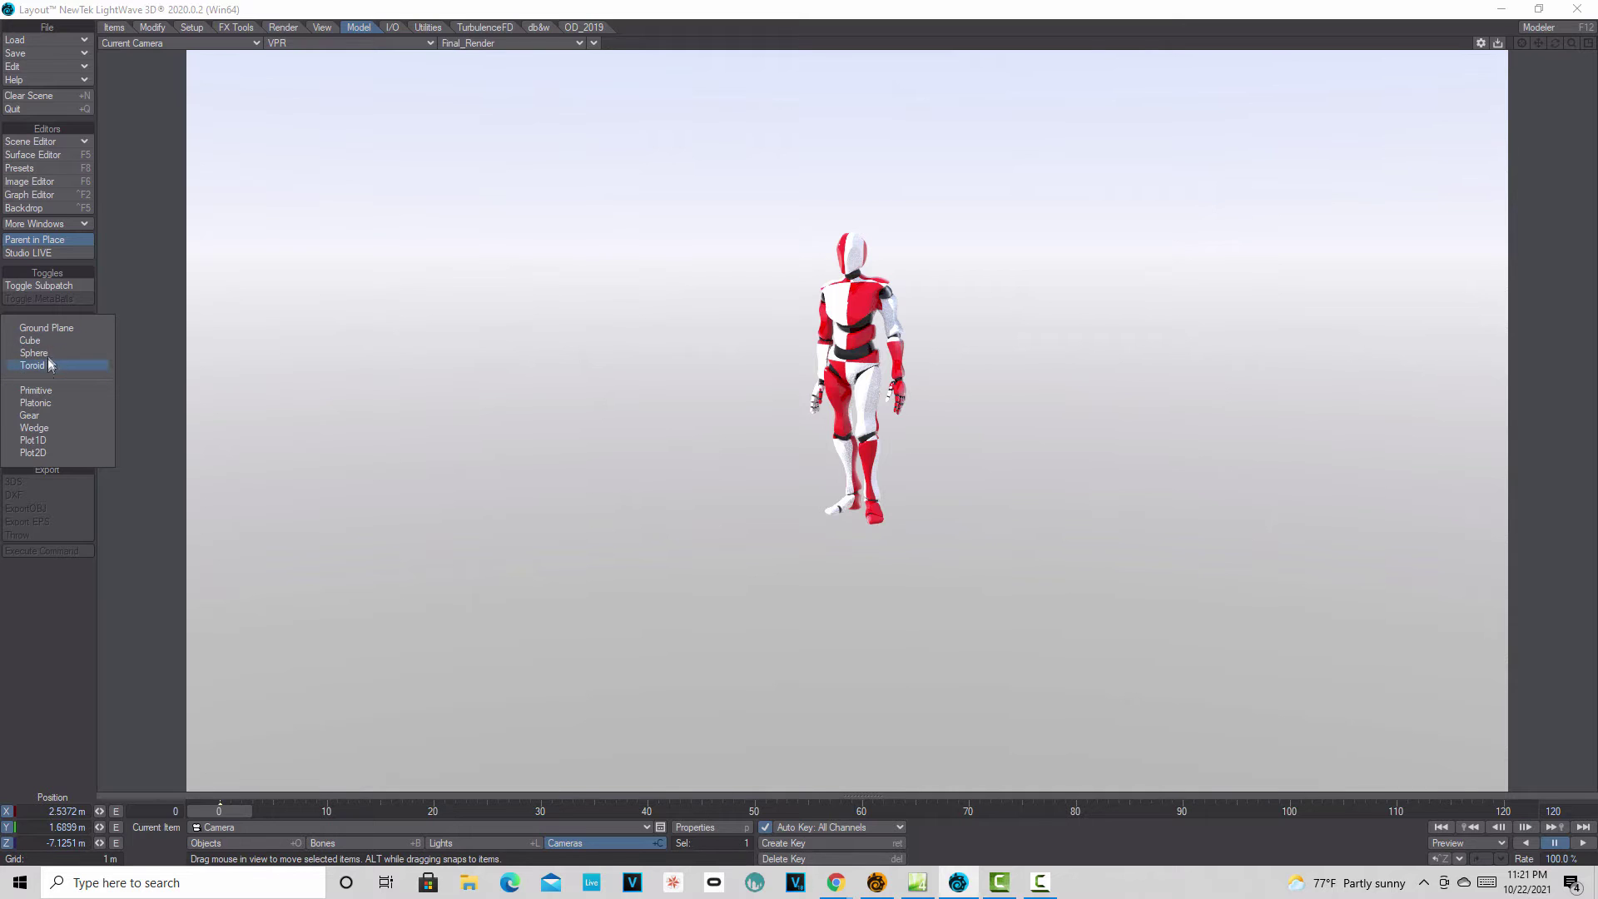
{"action": "left_click", "coordinate": [49, 329]}
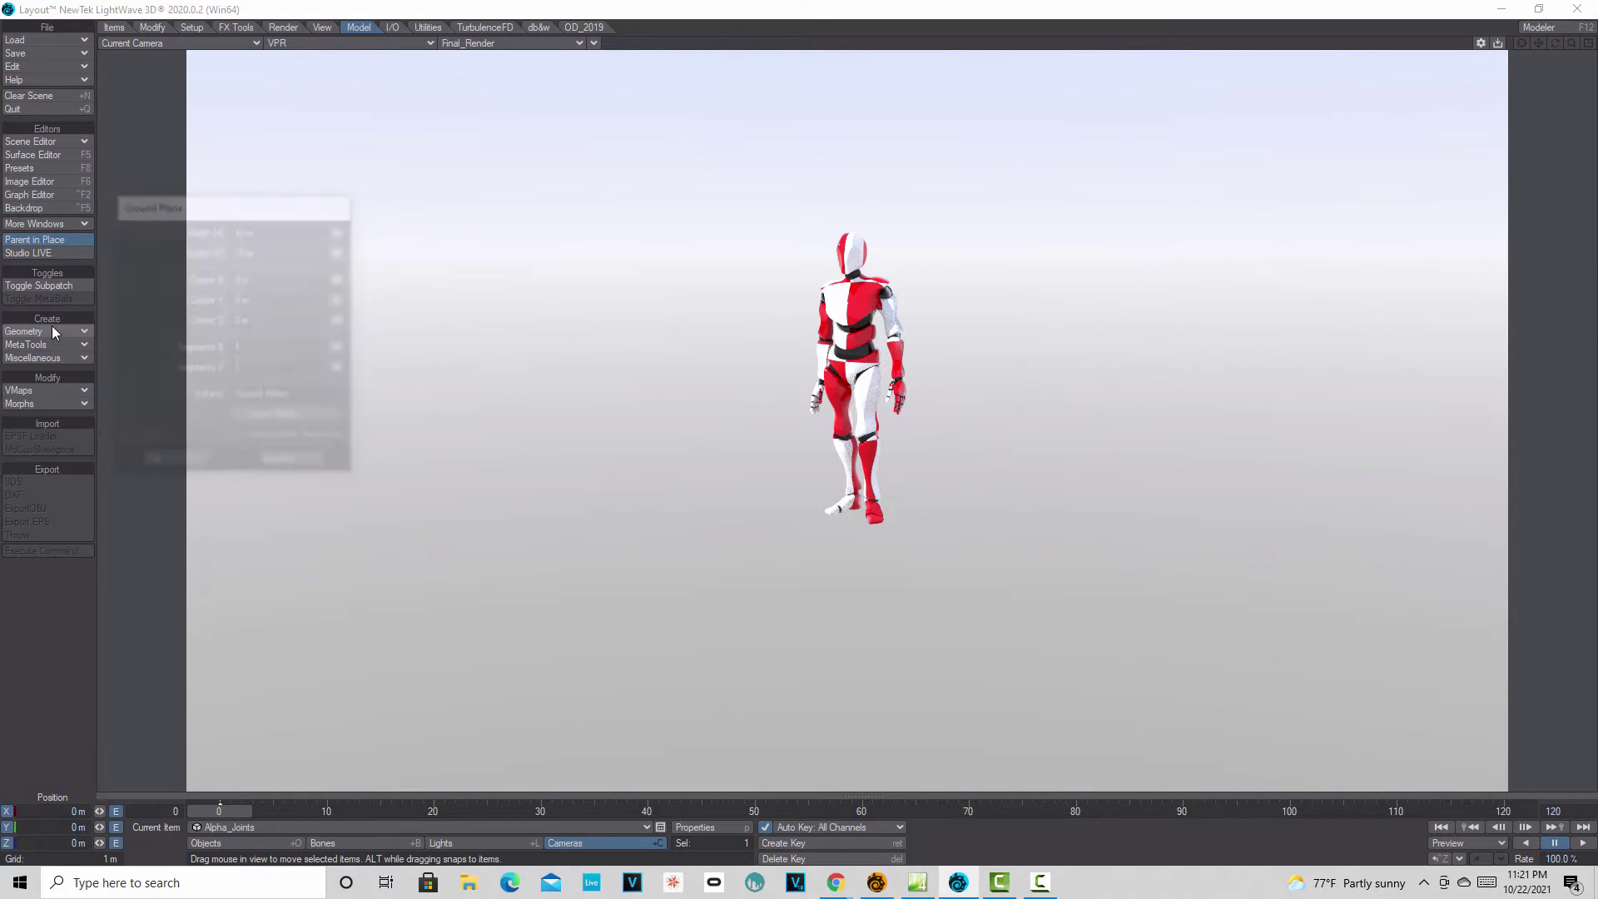
{"action": "left_click", "coordinate": [162, 457]}
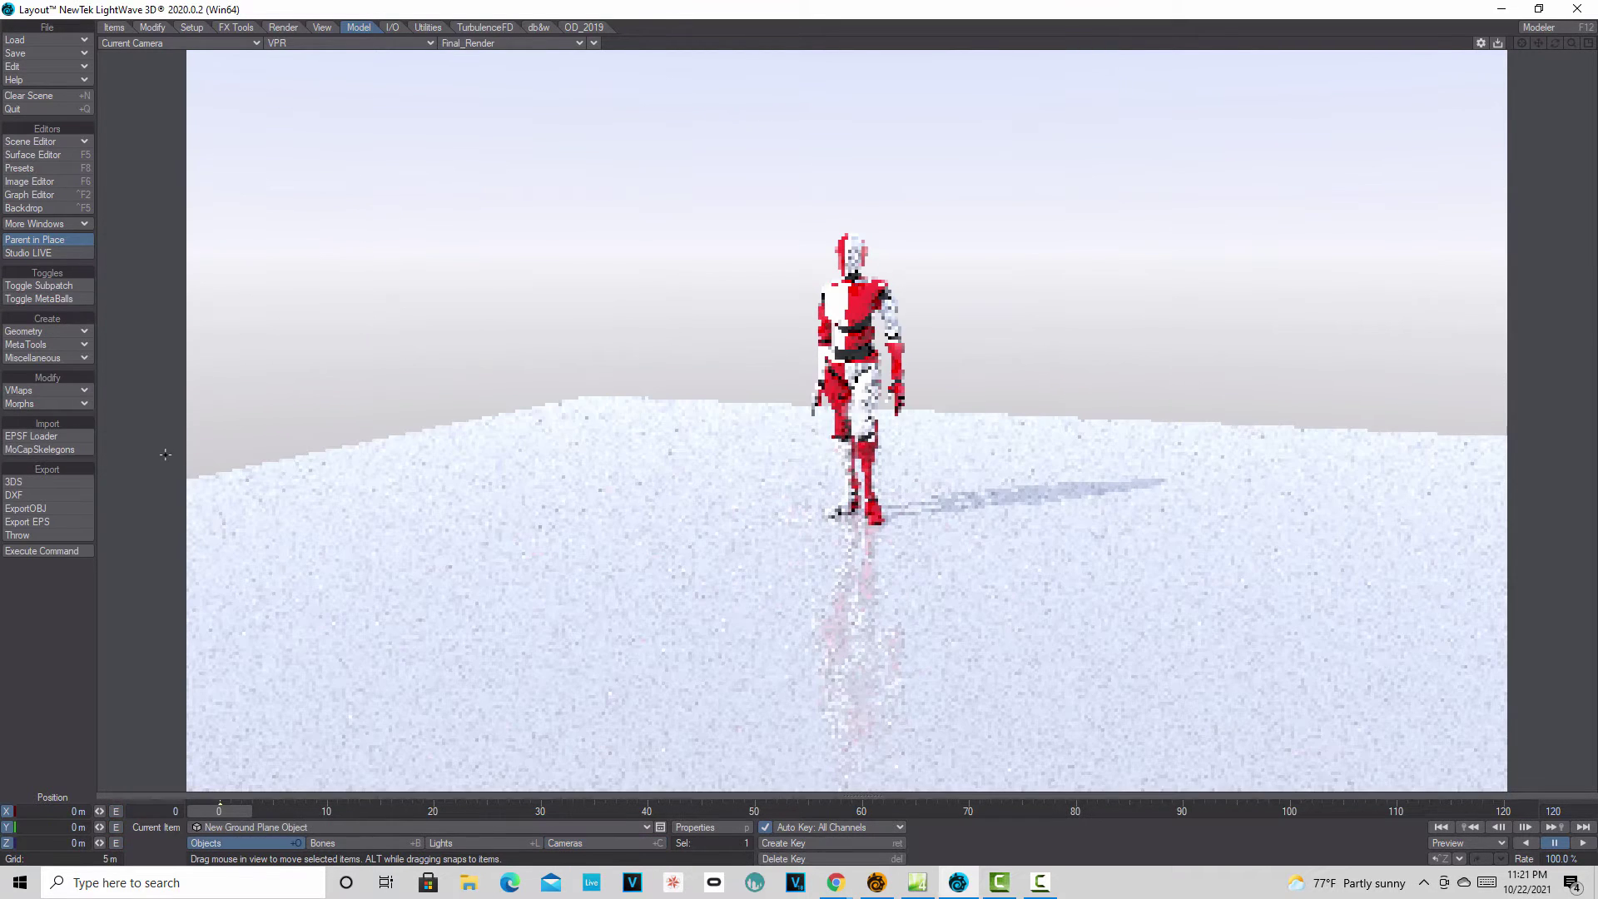
{"action": "left_click", "coordinate": [51, 156]}
{"action": "double_click", "coordinate": [616, 253]}
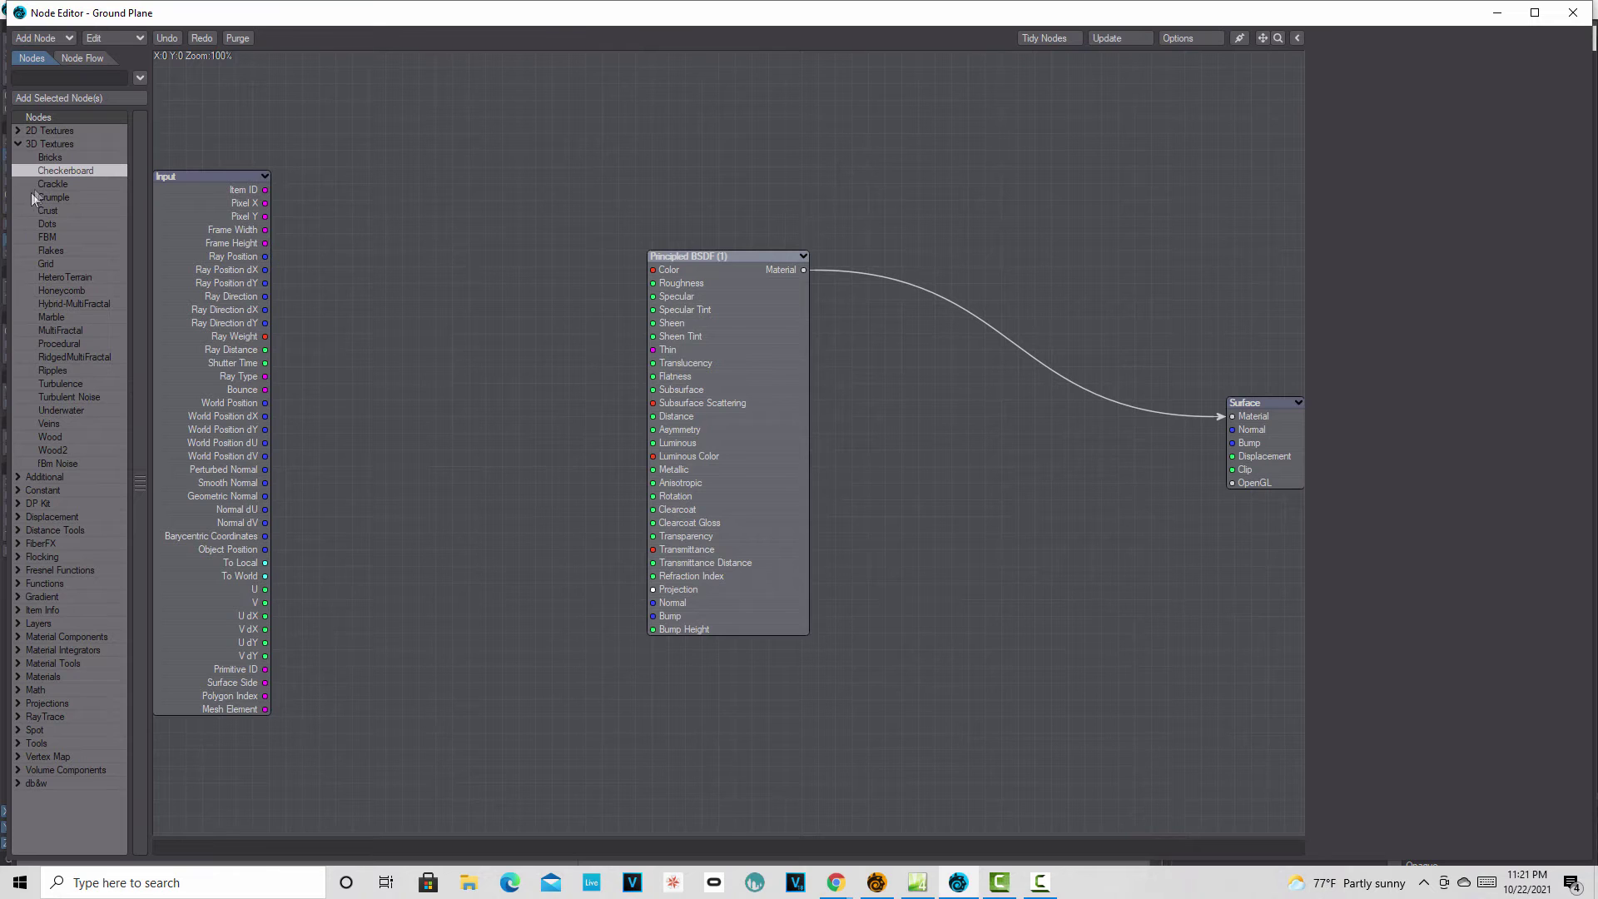
Add a white-foreground Checkerboard to the Ground Plane, wired into its Principled BSDF Color.
{"action": "double_click", "coordinate": [78, 170]}
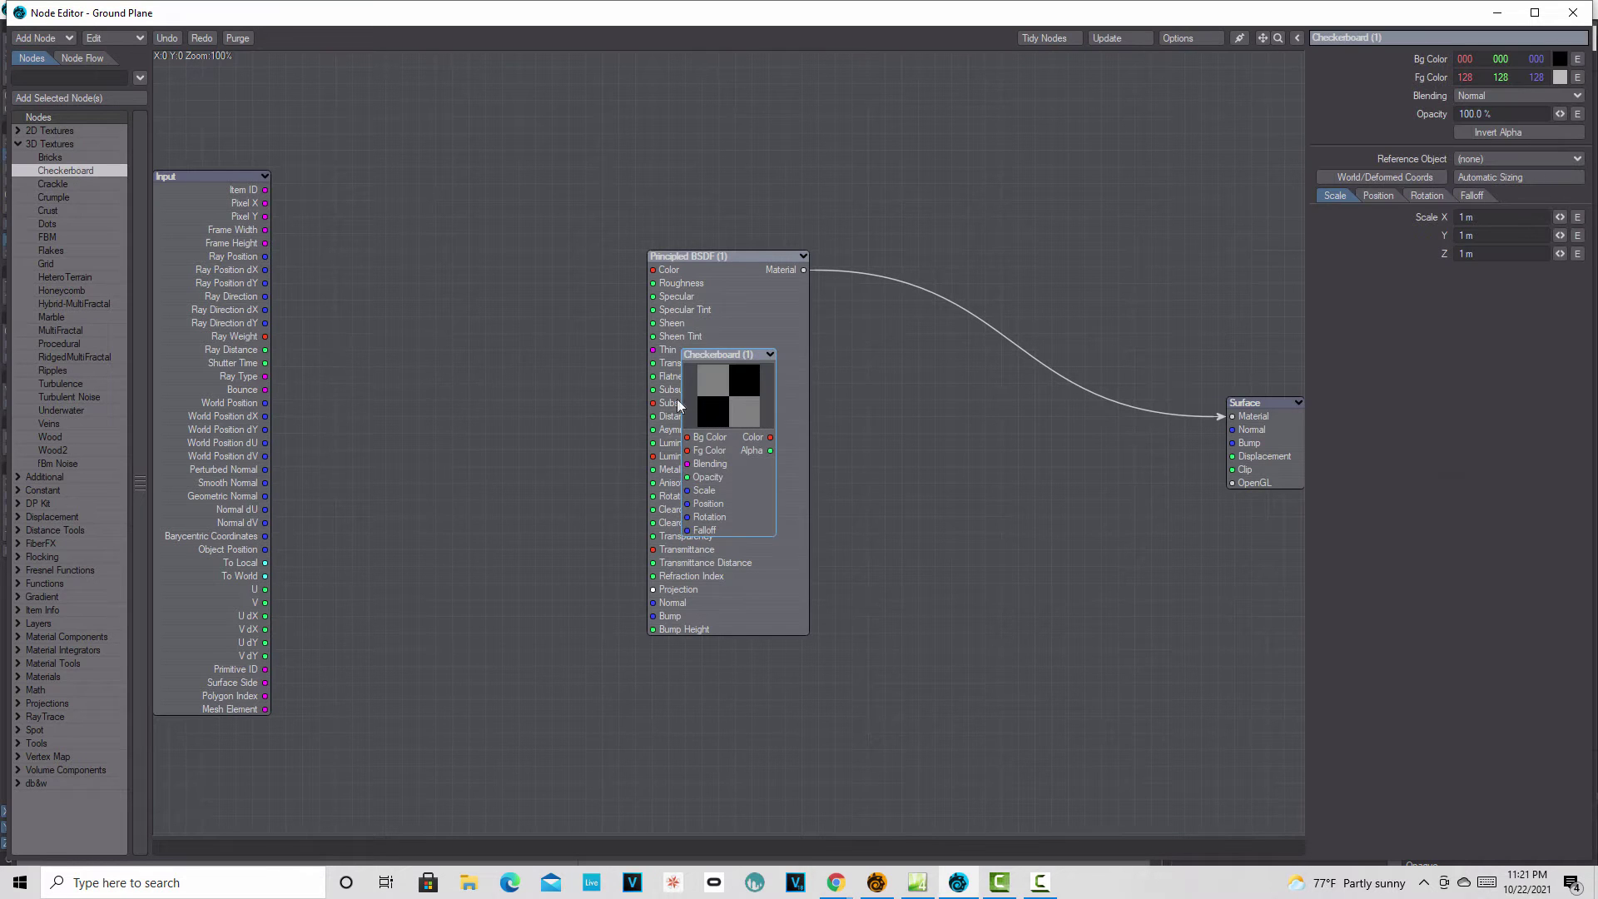
{"action": "left_click_drag", "start_coordinate": [678, 404], "coordinate": [344, 313]}
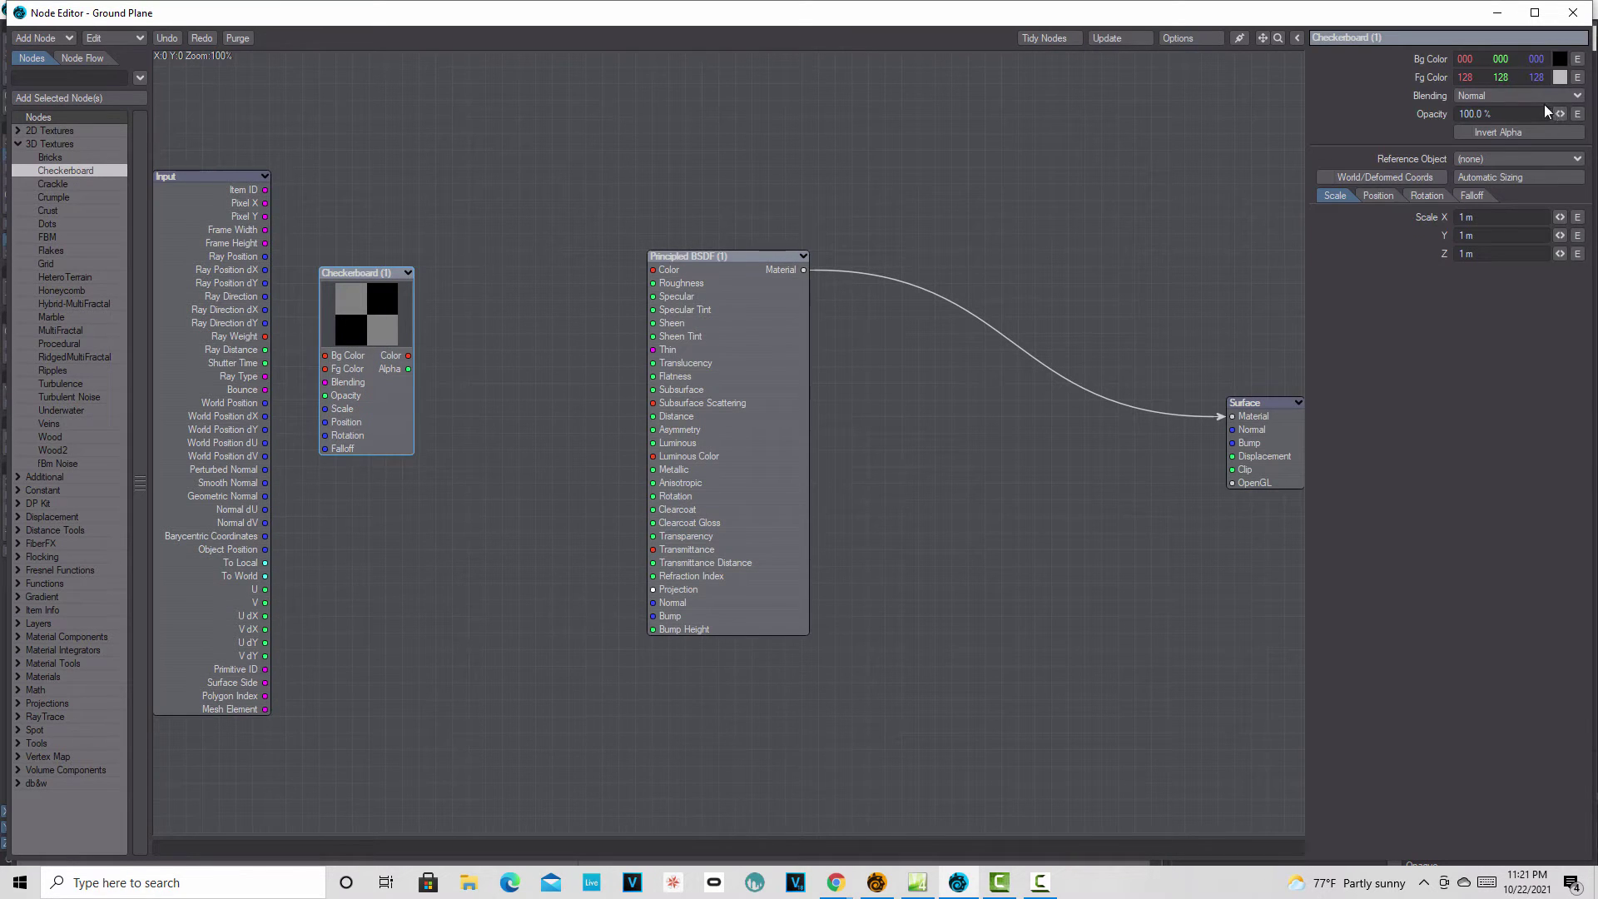
{"action": "left_click", "coordinate": [1560, 77]}
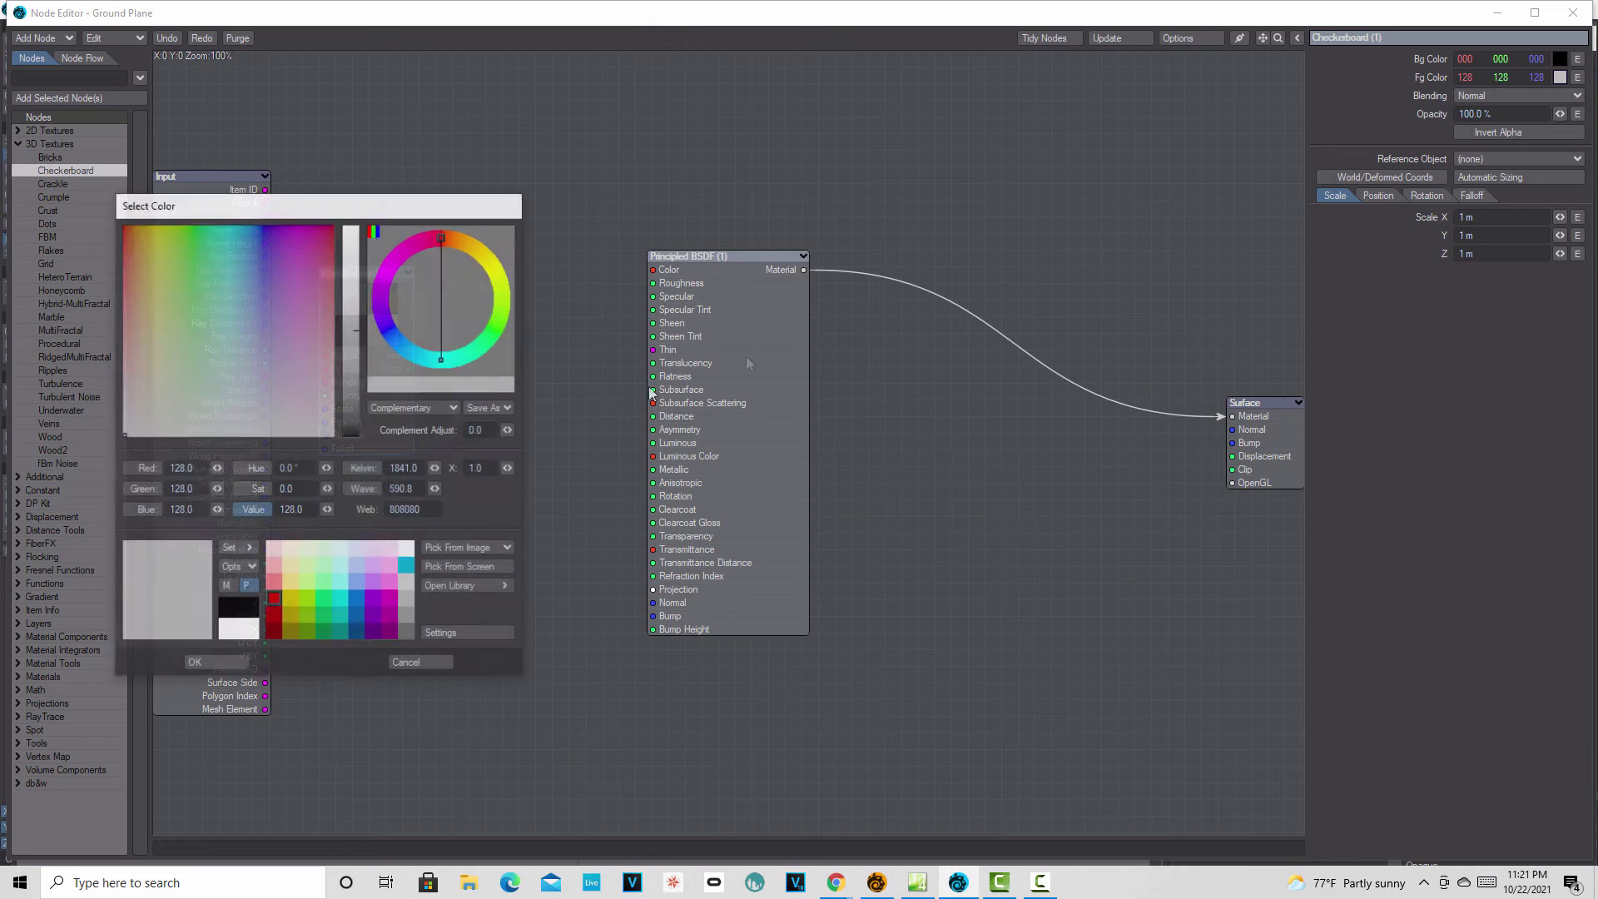
{"action": "left_click", "coordinate": [248, 638]}
{"action": "left_click", "coordinate": [224, 663]}
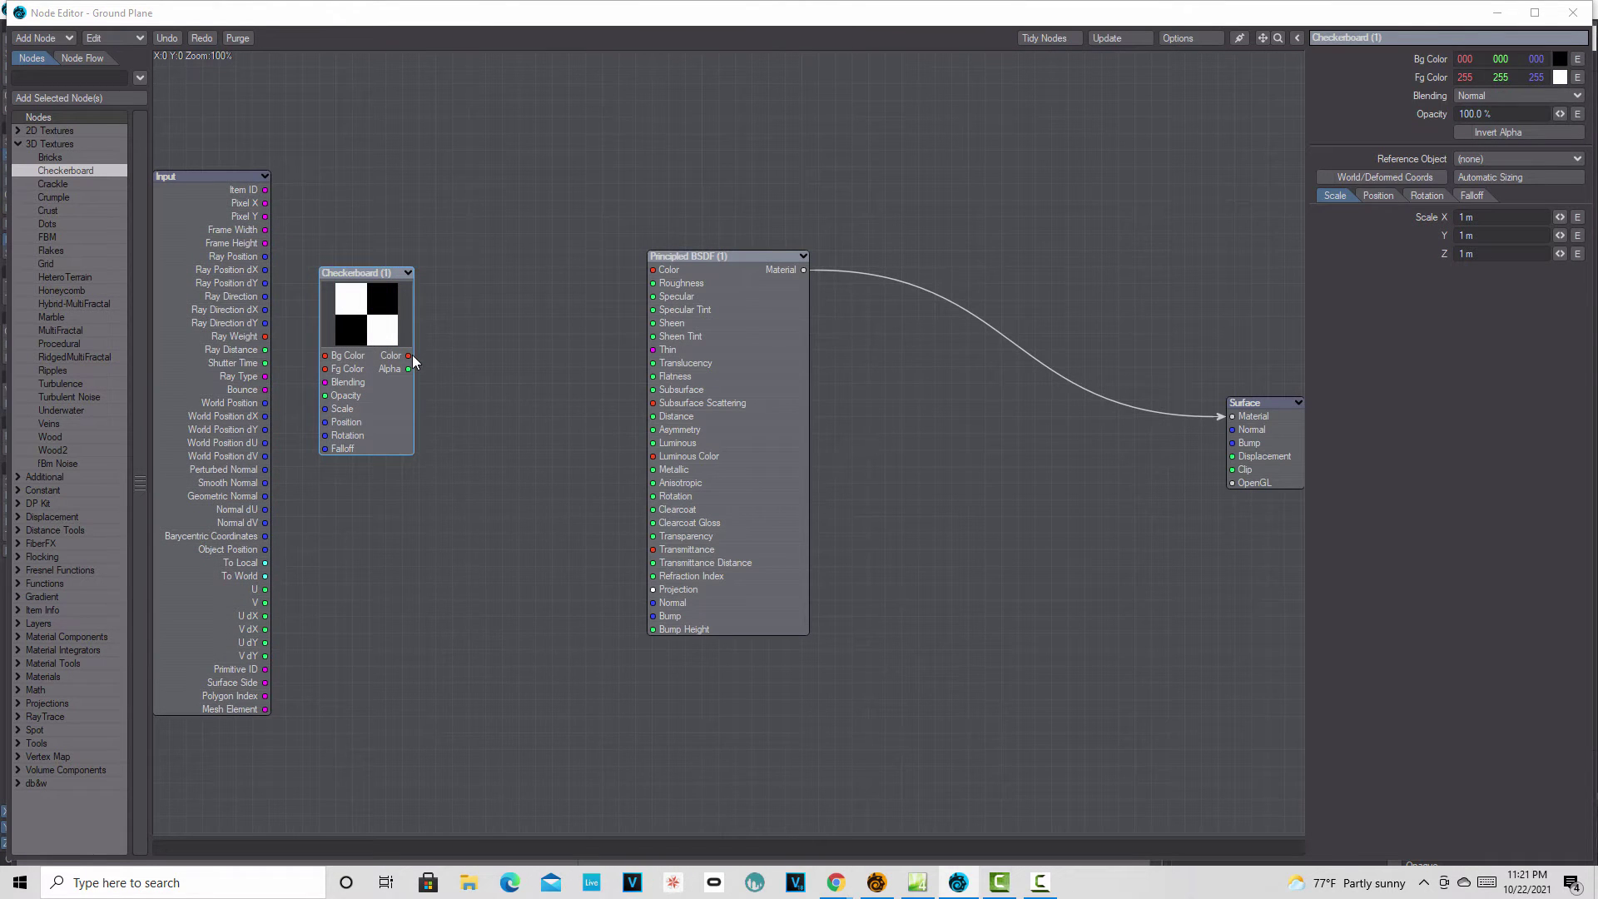
{"action": "left_click_drag", "start_coordinate": [408, 356], "coordinate": [654, 270]}
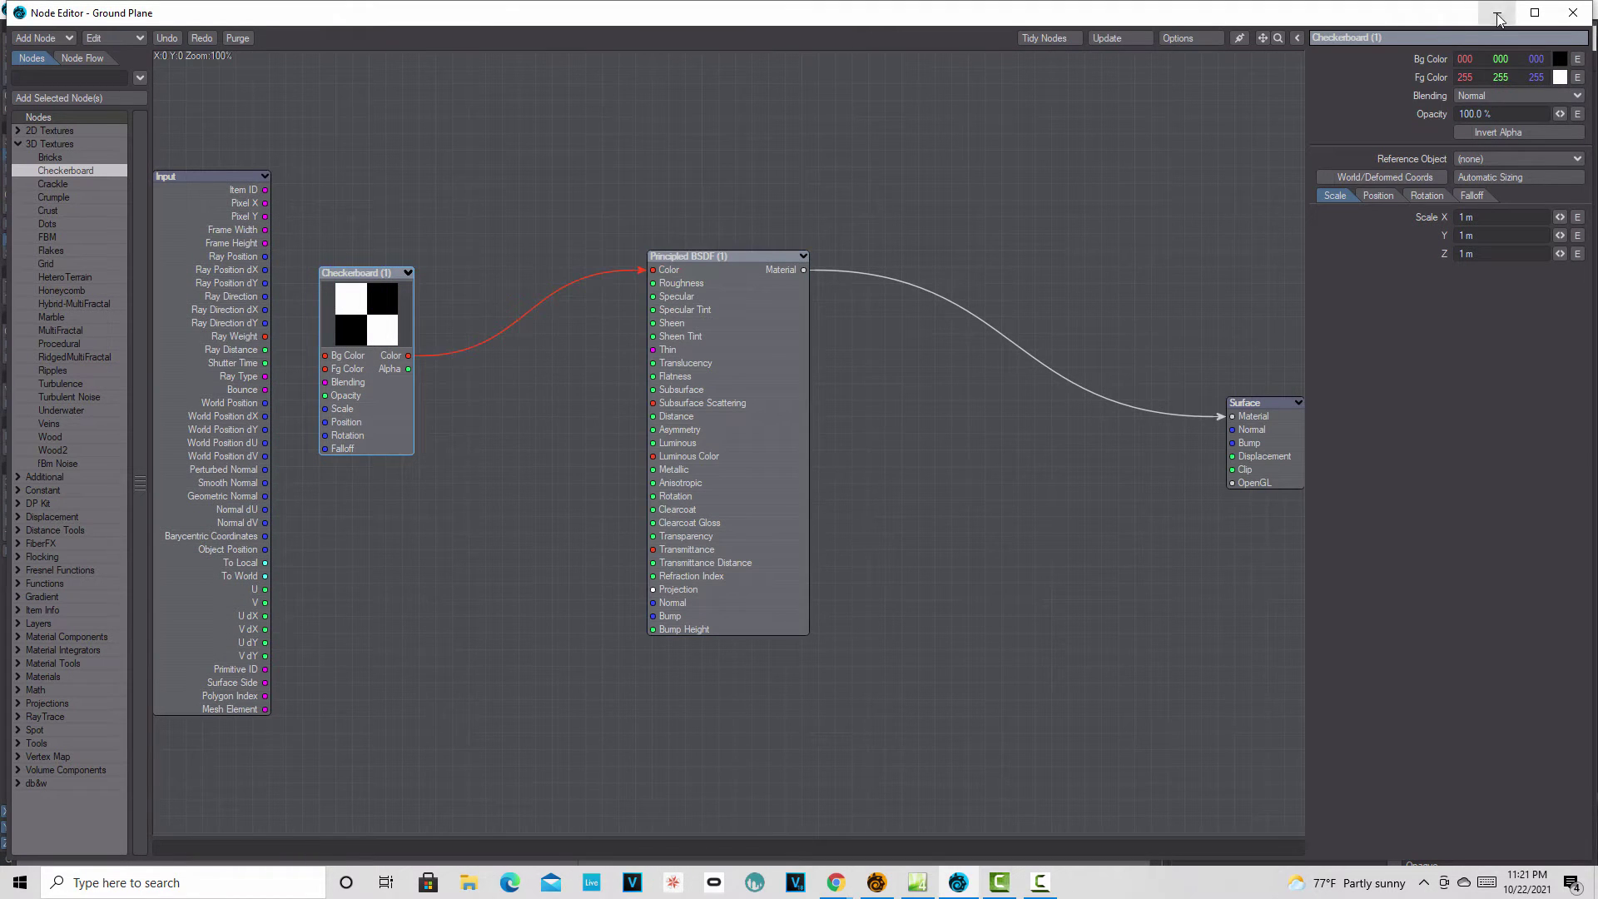
{"action": "left_click", "coordinate": [1497, 15]}
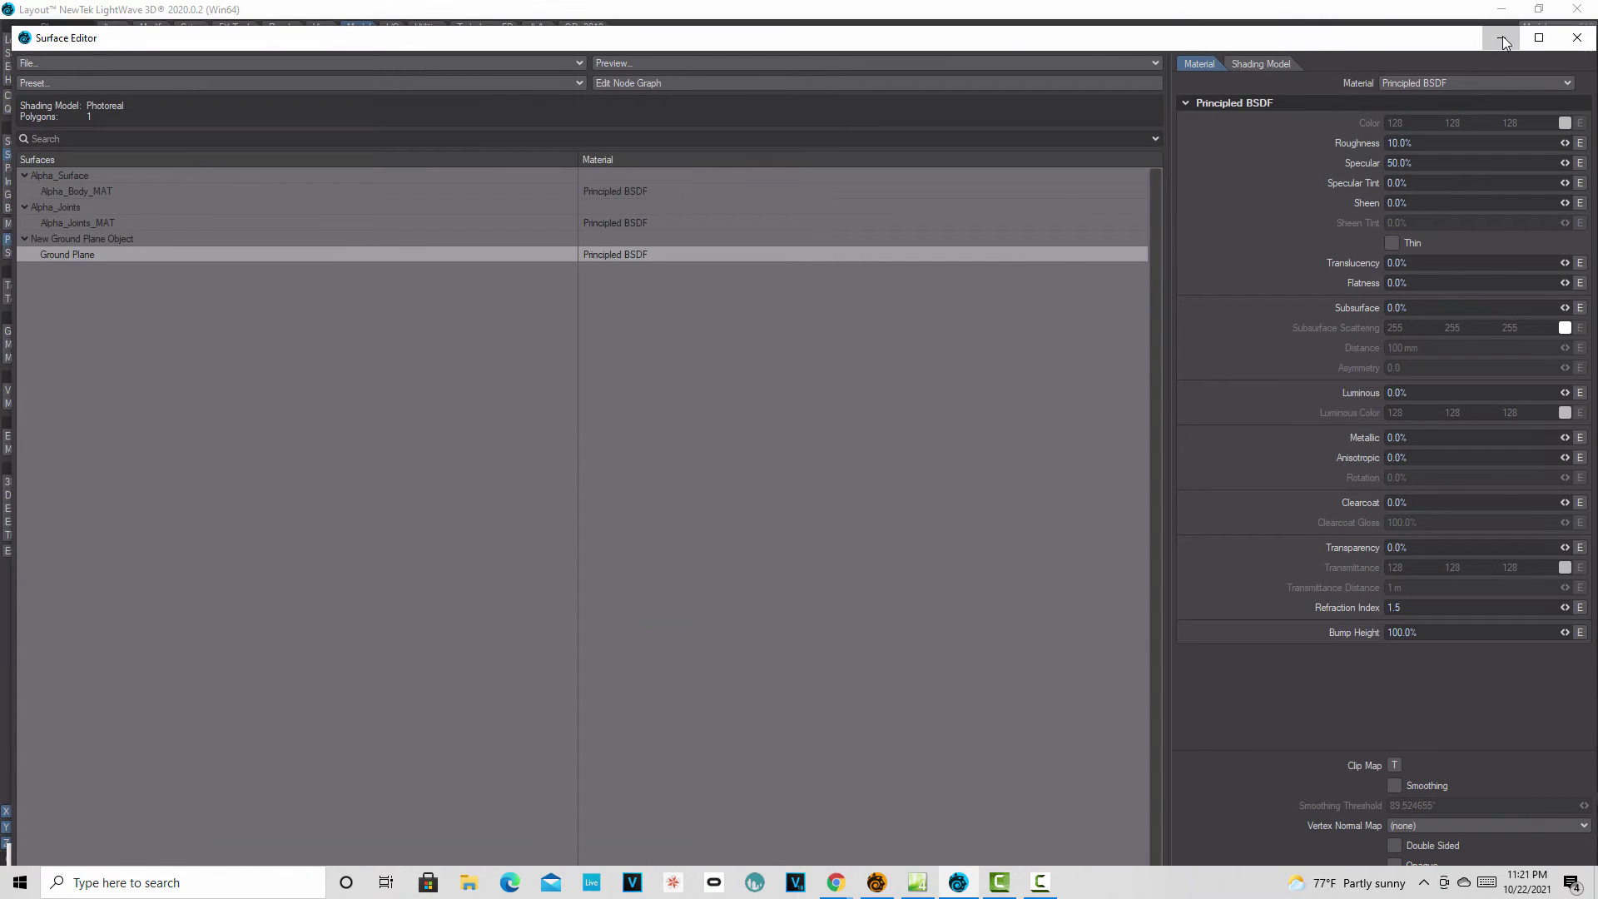
{"action": "left_click", "coordinate": [1503, 39]}
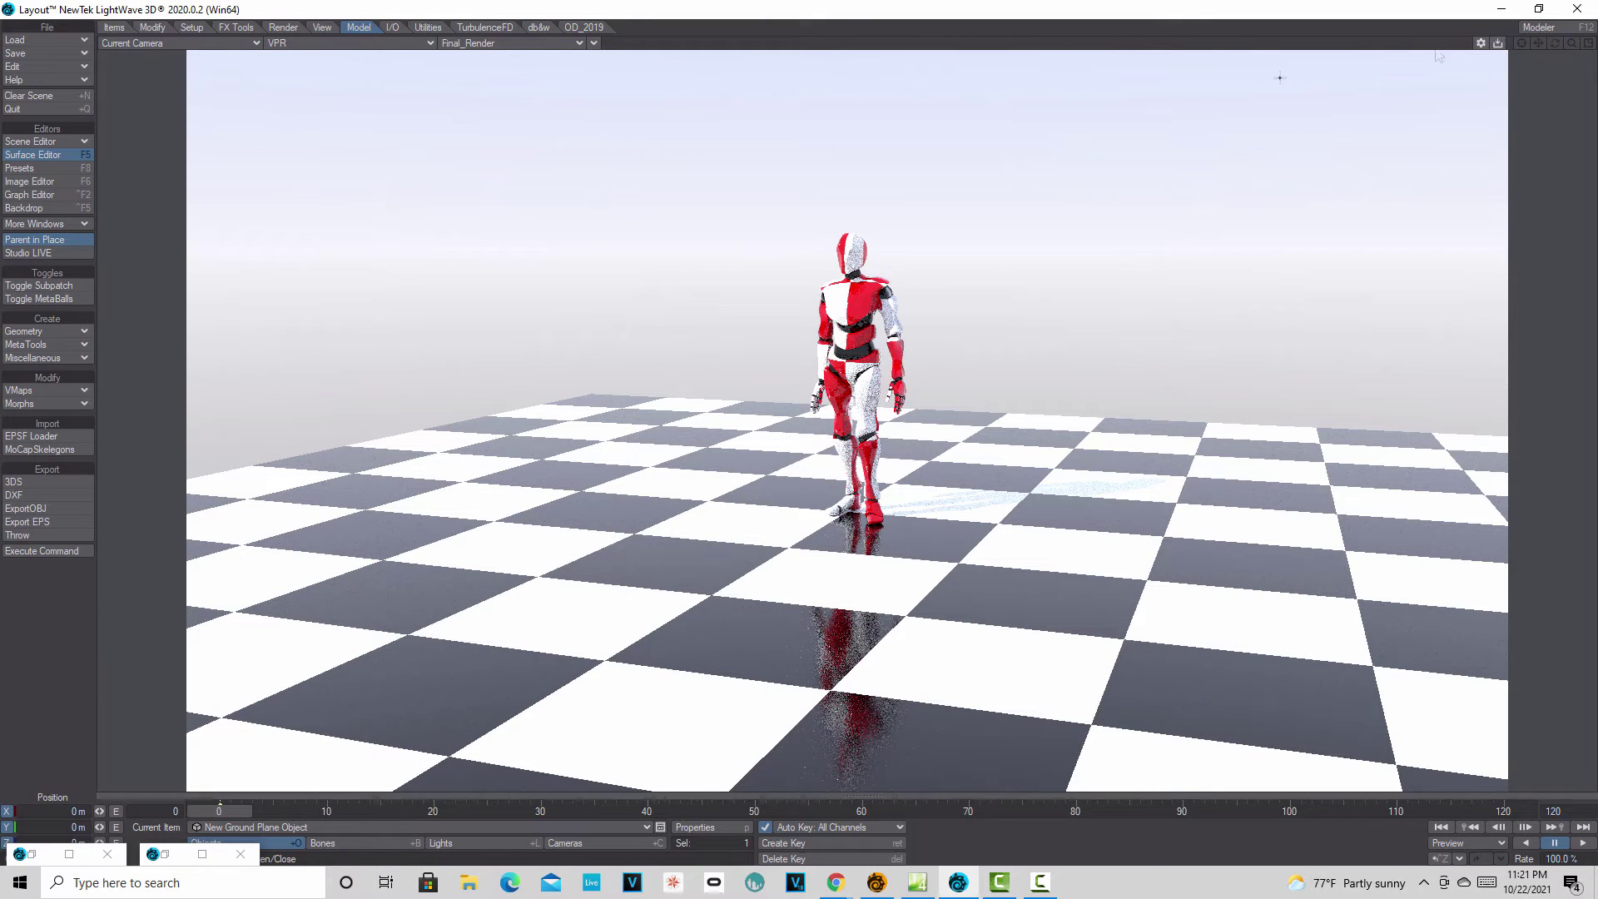
Show the Backdrop properties and switch the viewport to a zoomed-in perspective view.
{"action": "left_click", "coordinate": [51, 208]}
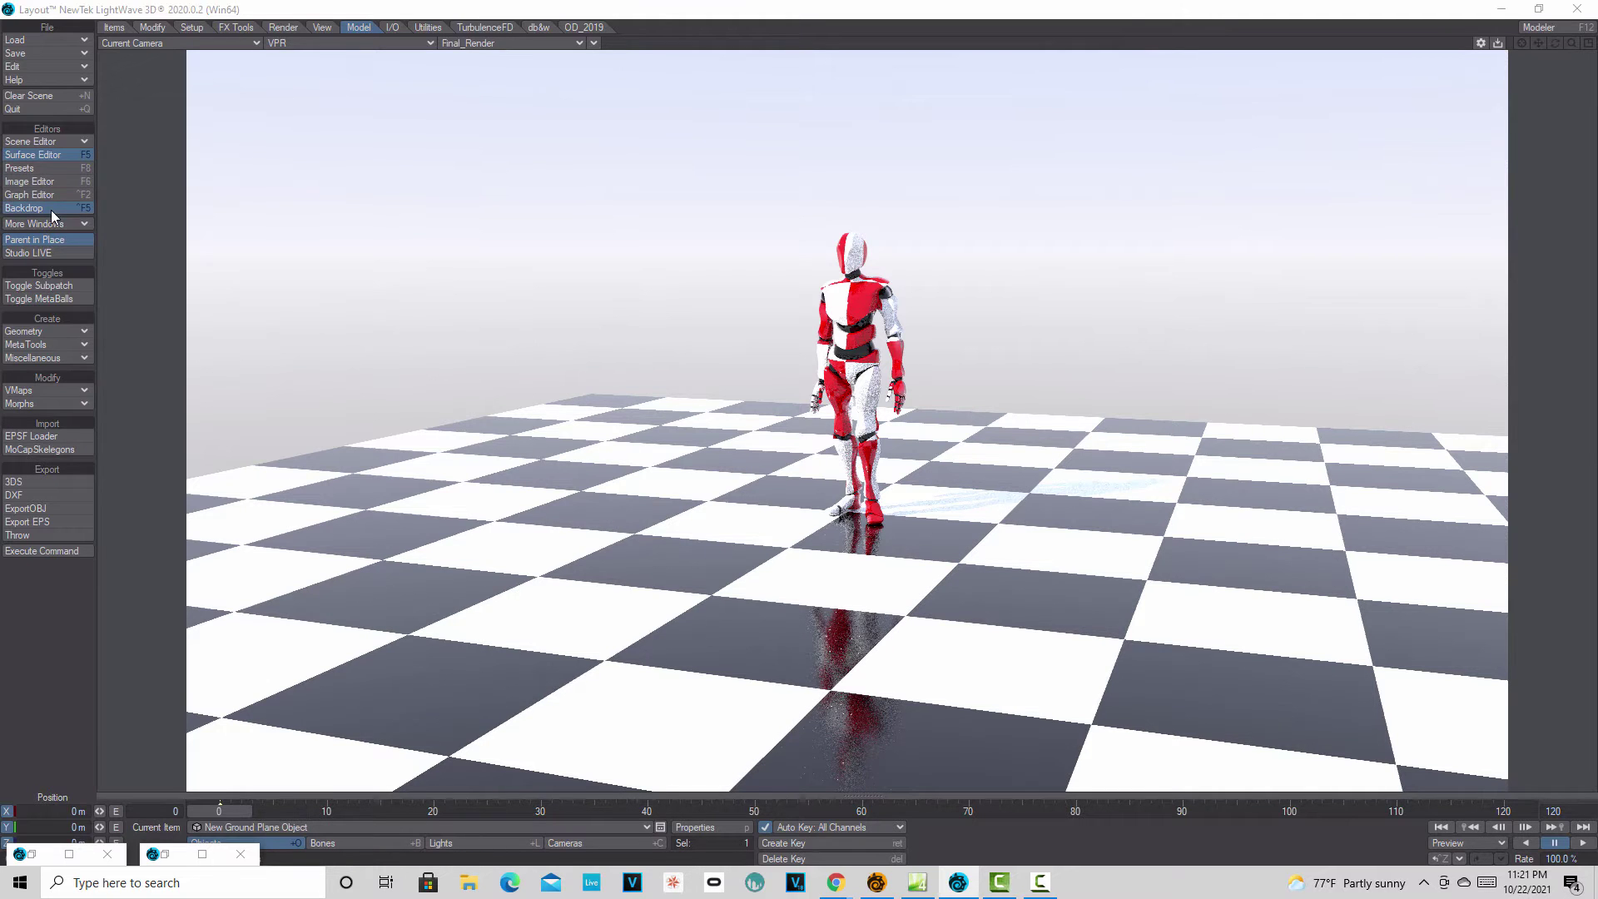
{"action": "left_click", "coordinate": [1400, 297]}
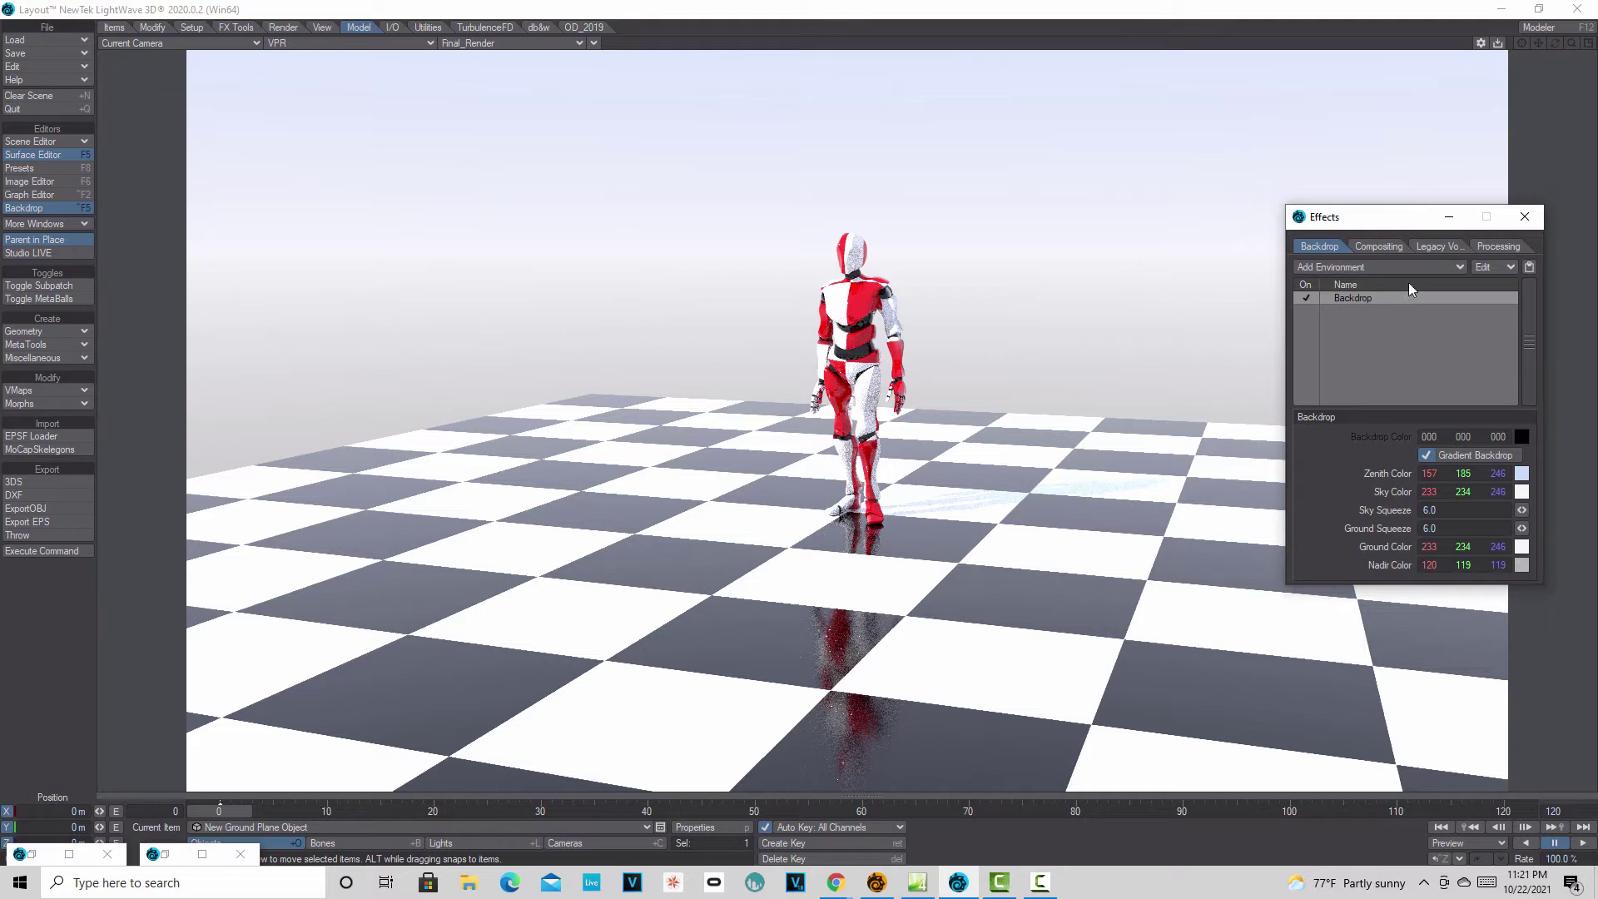
{"action": "left_click", "coordinate": [254, 44]}
{"action": "left_click", "coordinate": [246, 106]}
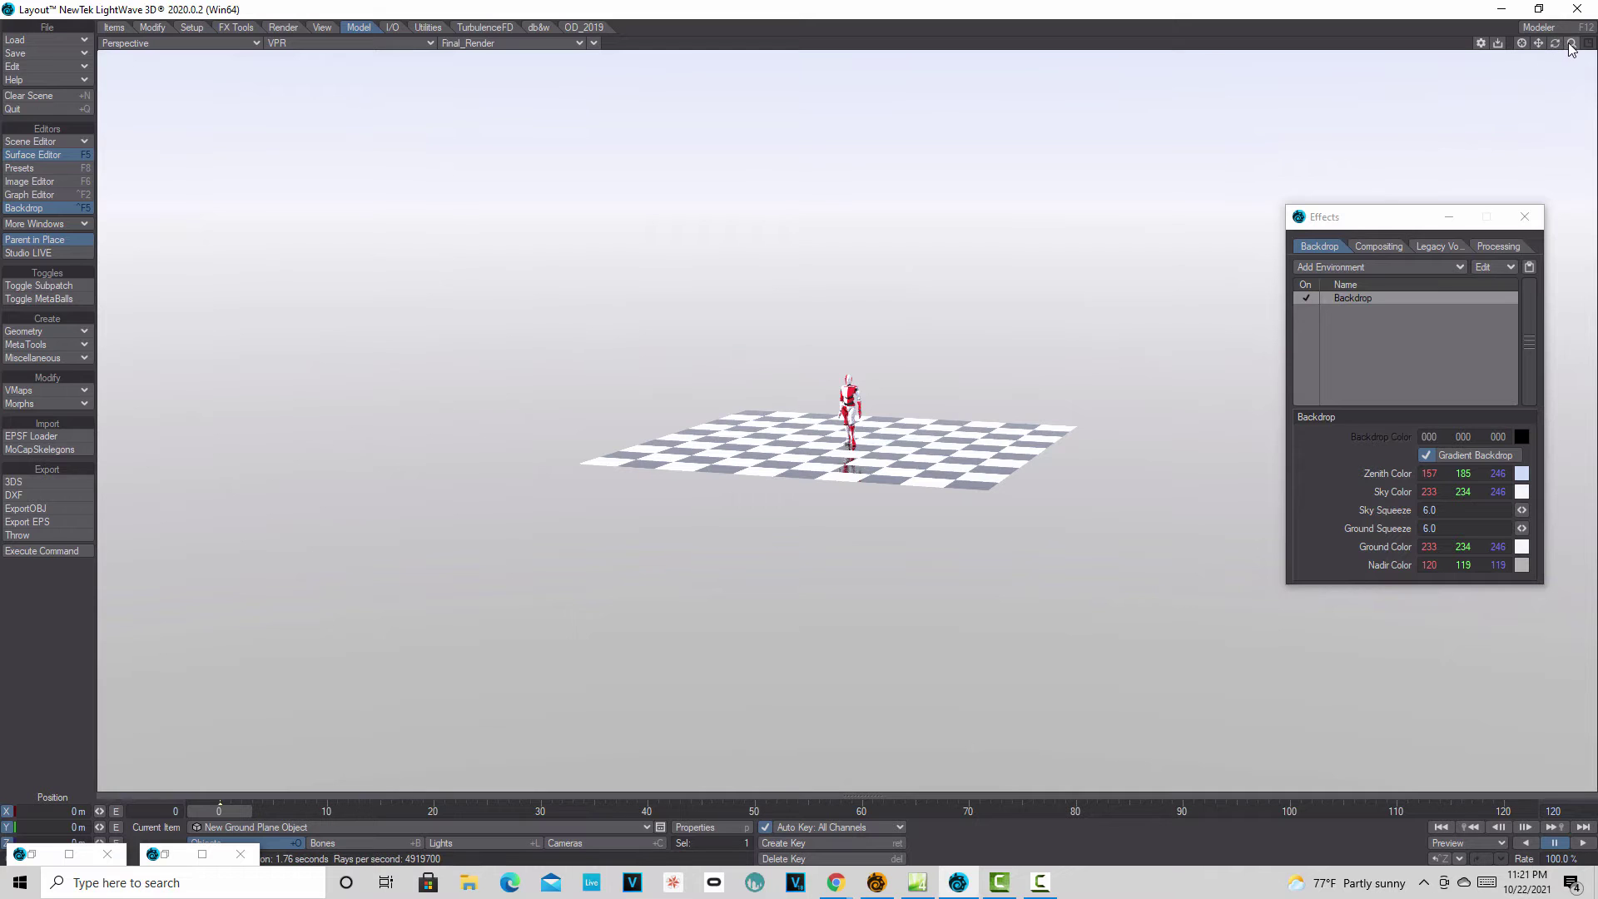
{"action": "mouse_move", "coordinate": [1572, 43]}
{"action": "left_mouse_down"}
{"action": "mouse_move", "coordinate": [1591, 43]}
{"action": "mouse_move", "coordinate": [1558, 52]}
{"action": "mouse_move", "coordinate": [1558, 29]}
{"action": "left_mouse_up"}
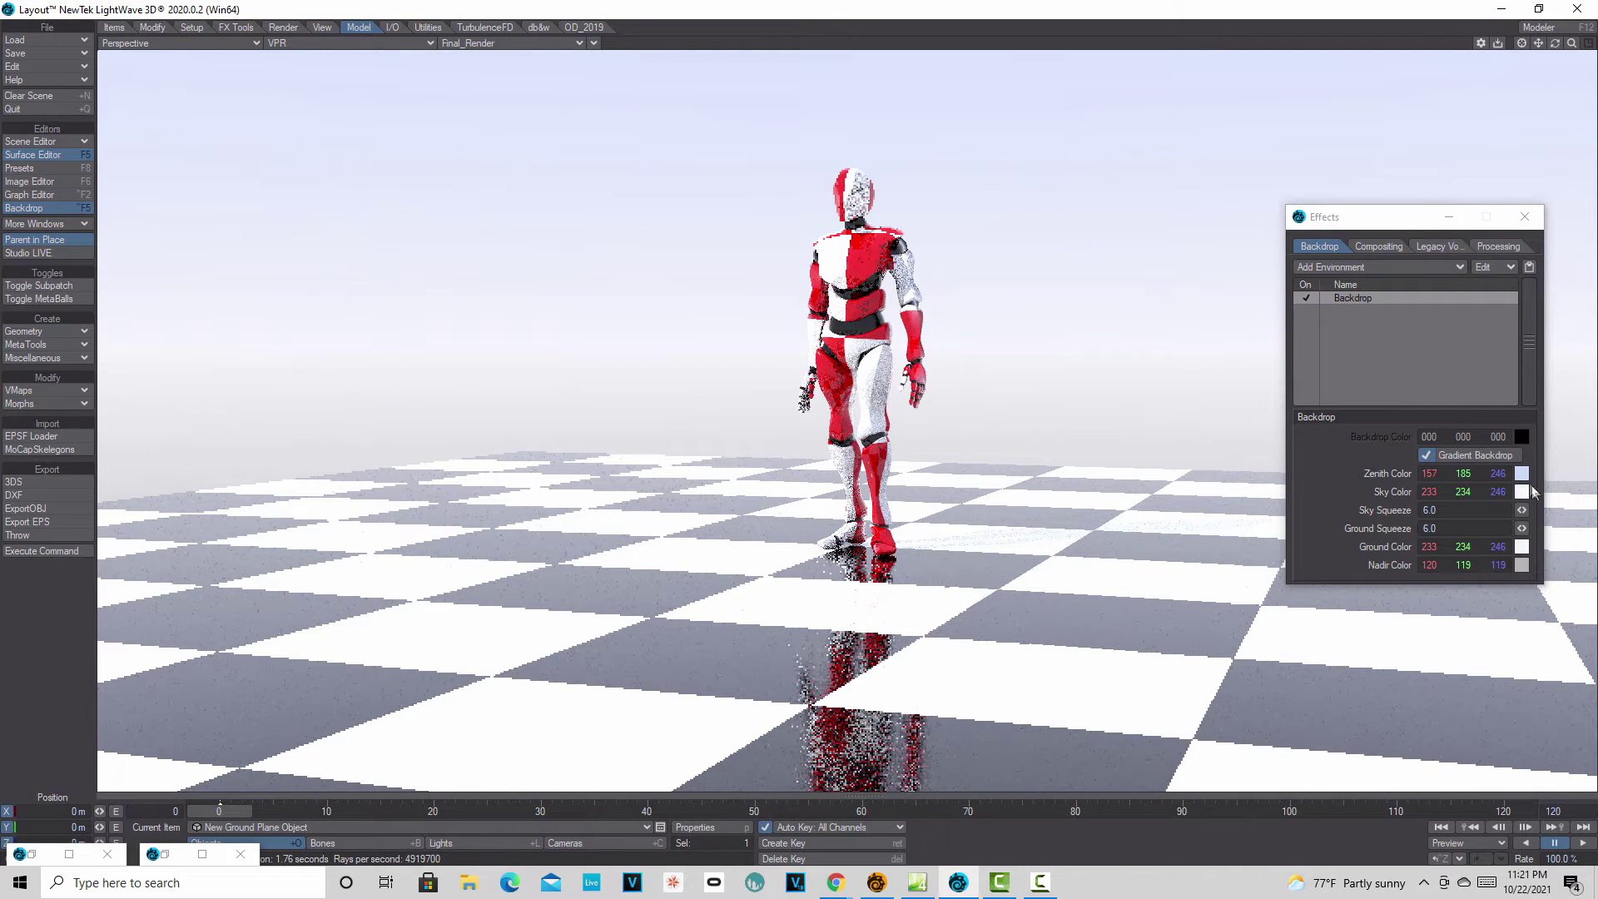
Set the gradient zenith colour to black and raise Sky Squeeze to 52.8.
{"action": "left_click", "coordinate": [1521, 436]}
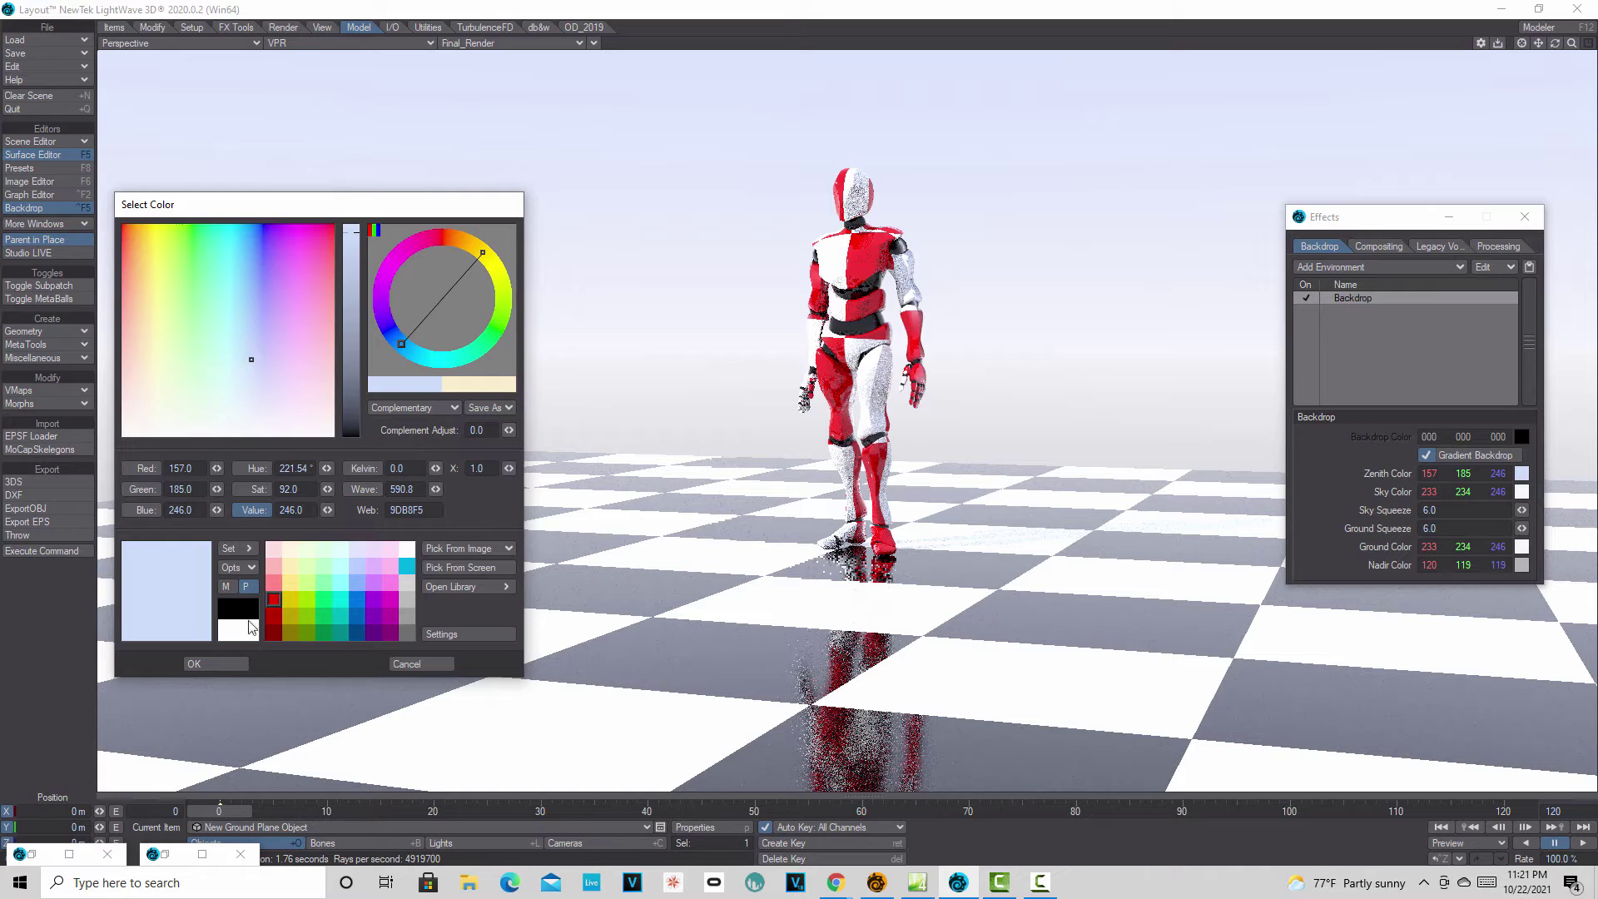
{"action": "left_click", "coordinate": [216, 667]}
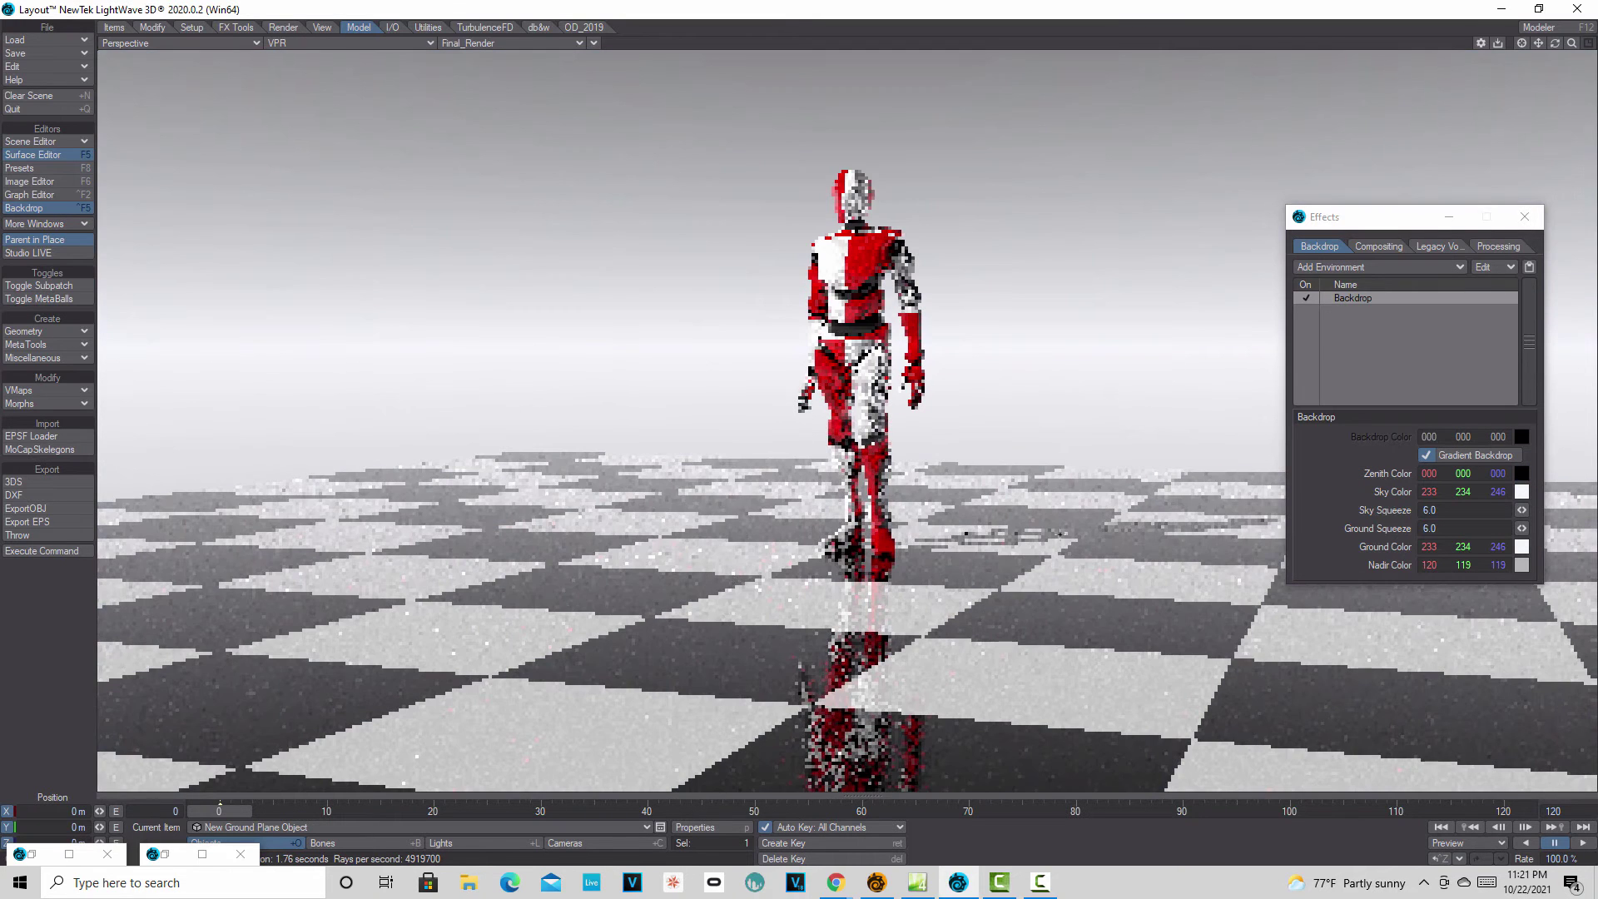
{"action": "left_click_drag", "start_coordinate": [1523, 511], "coordinate": [1538, 510]}
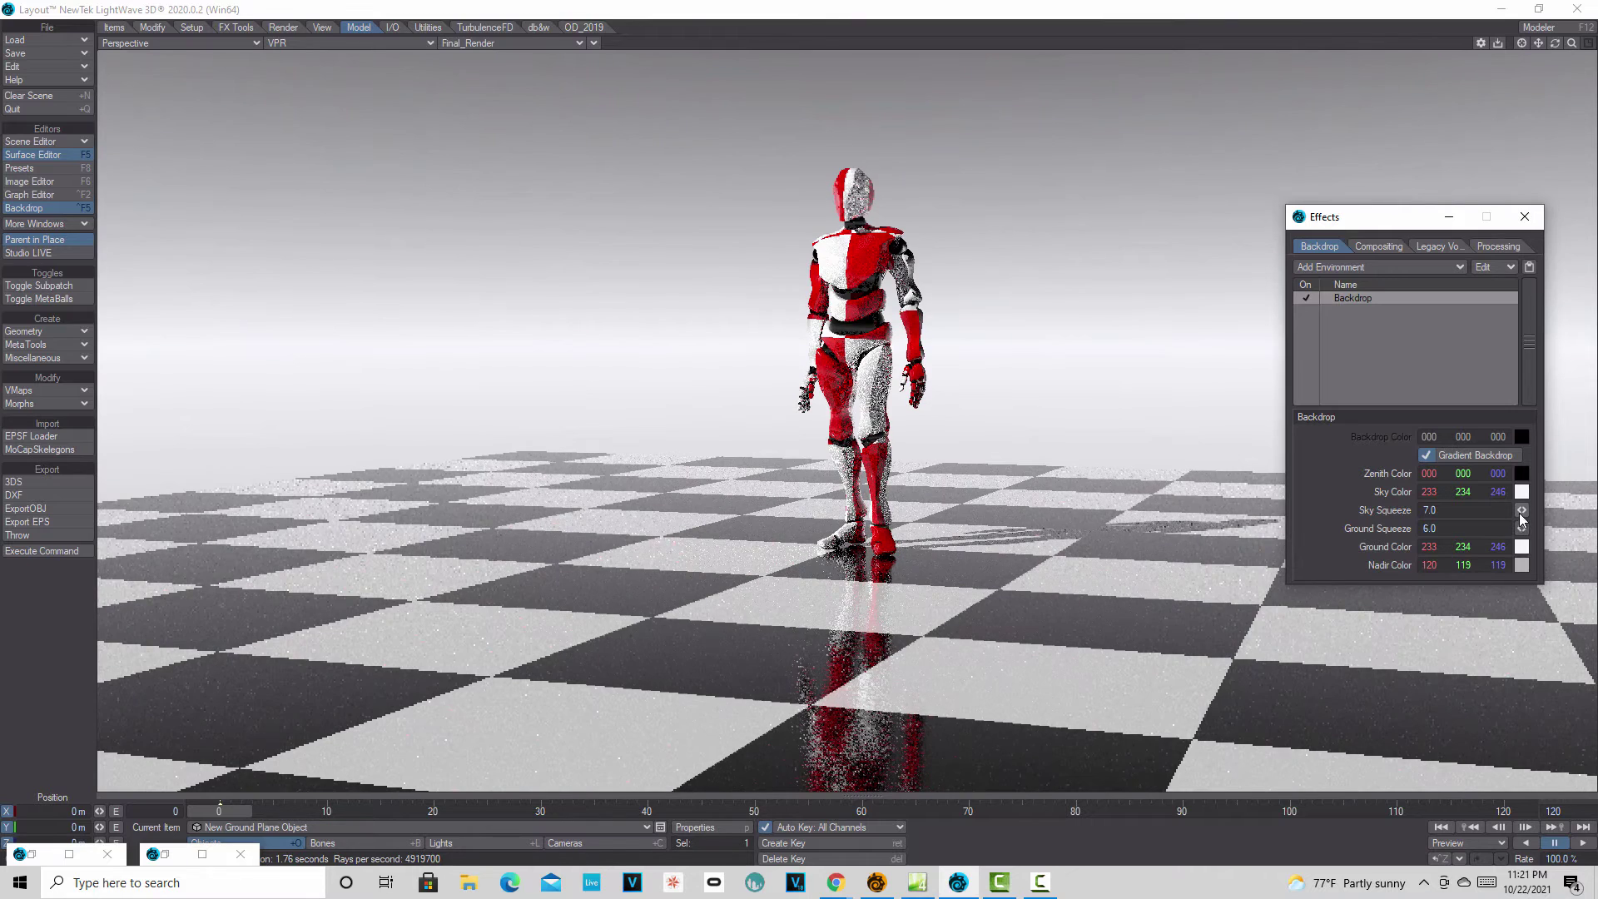
{"action": "left_click_drag", "start_coordinate": [1521, 510], "coordinate": [1550, 509]}
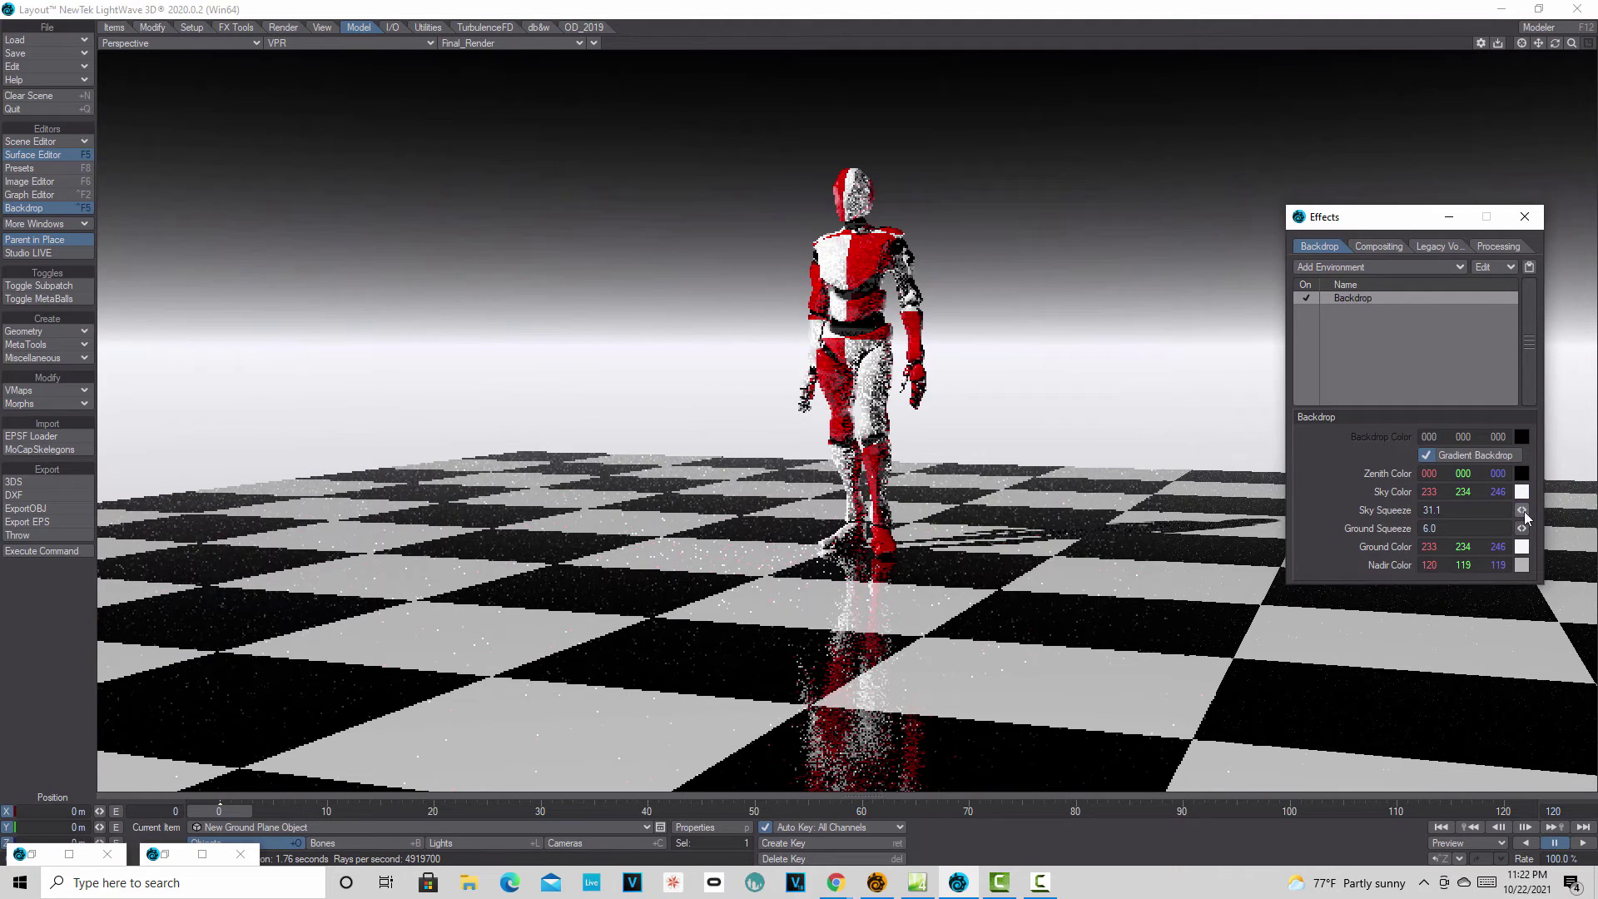
{"action": "mouse_move", "coordinate": [1521, 510]}
{"action": "left_mouse_down"}
{"action": "mouse_move", "coordinate": [1550, 509]}
{"action": "mouse_move", "coordinate": [1530, 509]}
{"action": "left_mouse_up"}
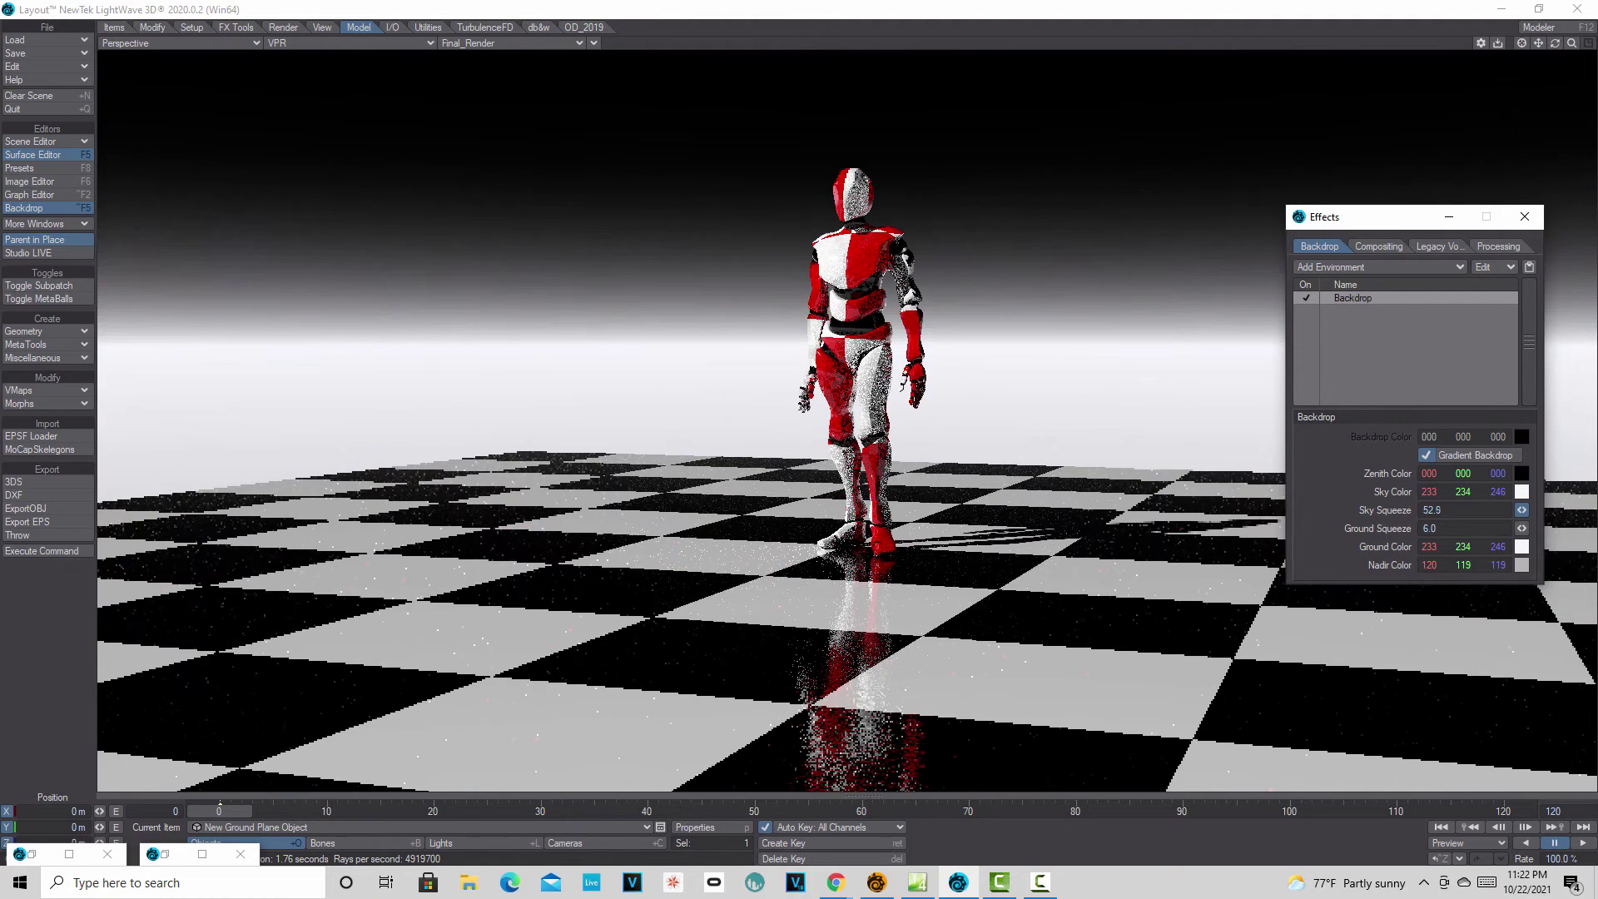
{"action": "left_click", "coordinate": [1522, 566]}
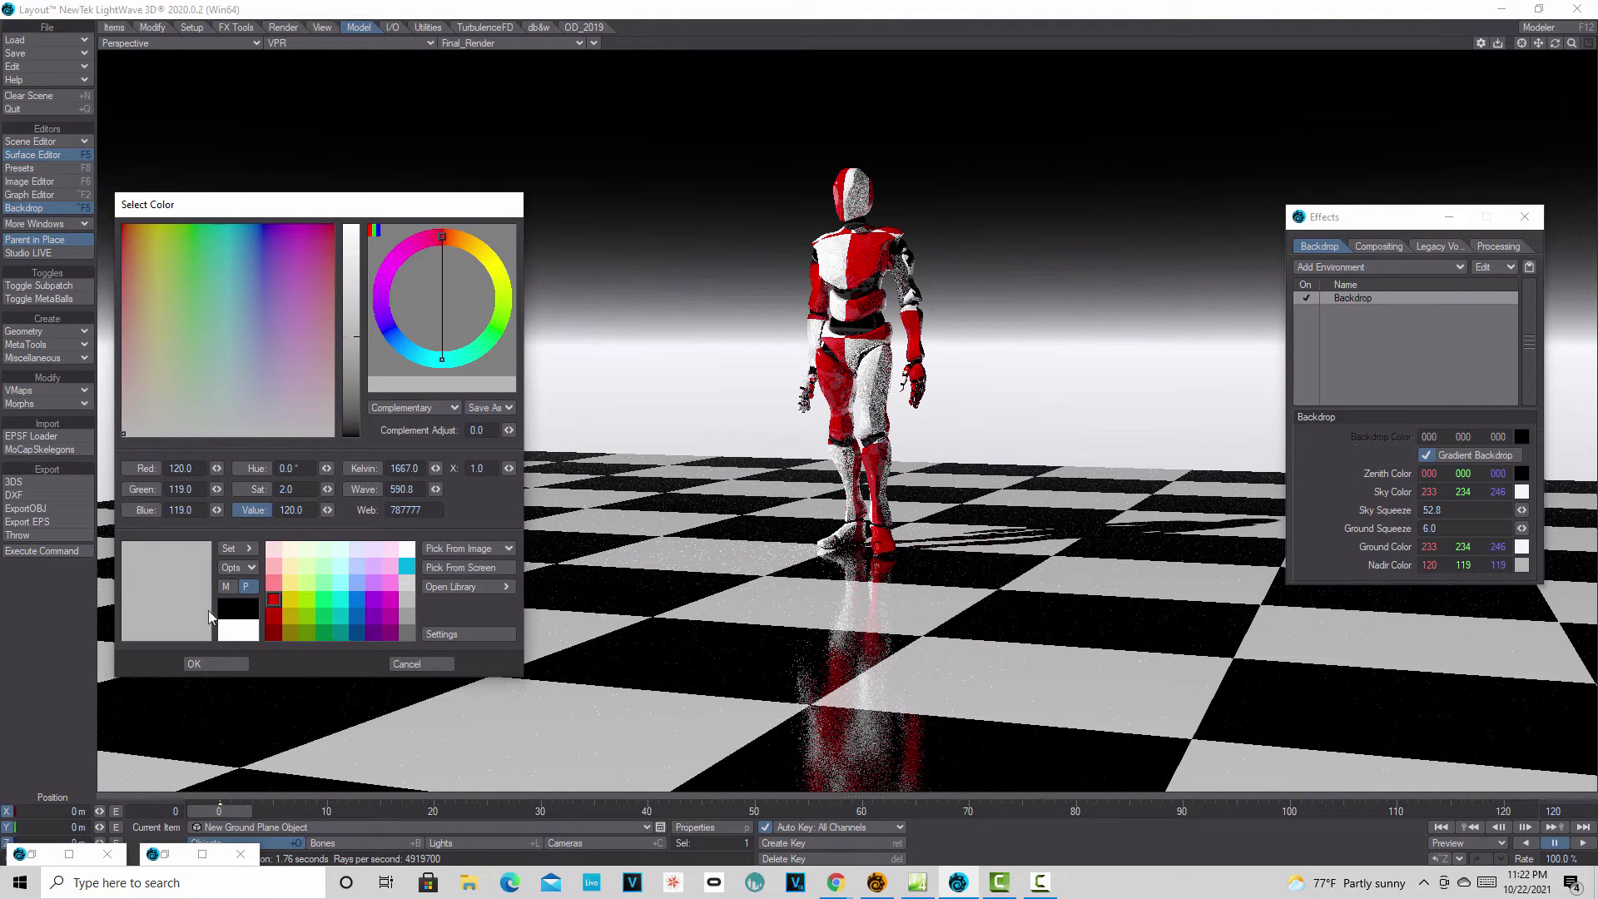
Make the nadir colour black, raise Ground Squeeze to 61.4, and close the Effects window.
{"action": "left_click", "coordinate": [229, 609]}
{"action": "left_click", "coordinate": [241, 664]}
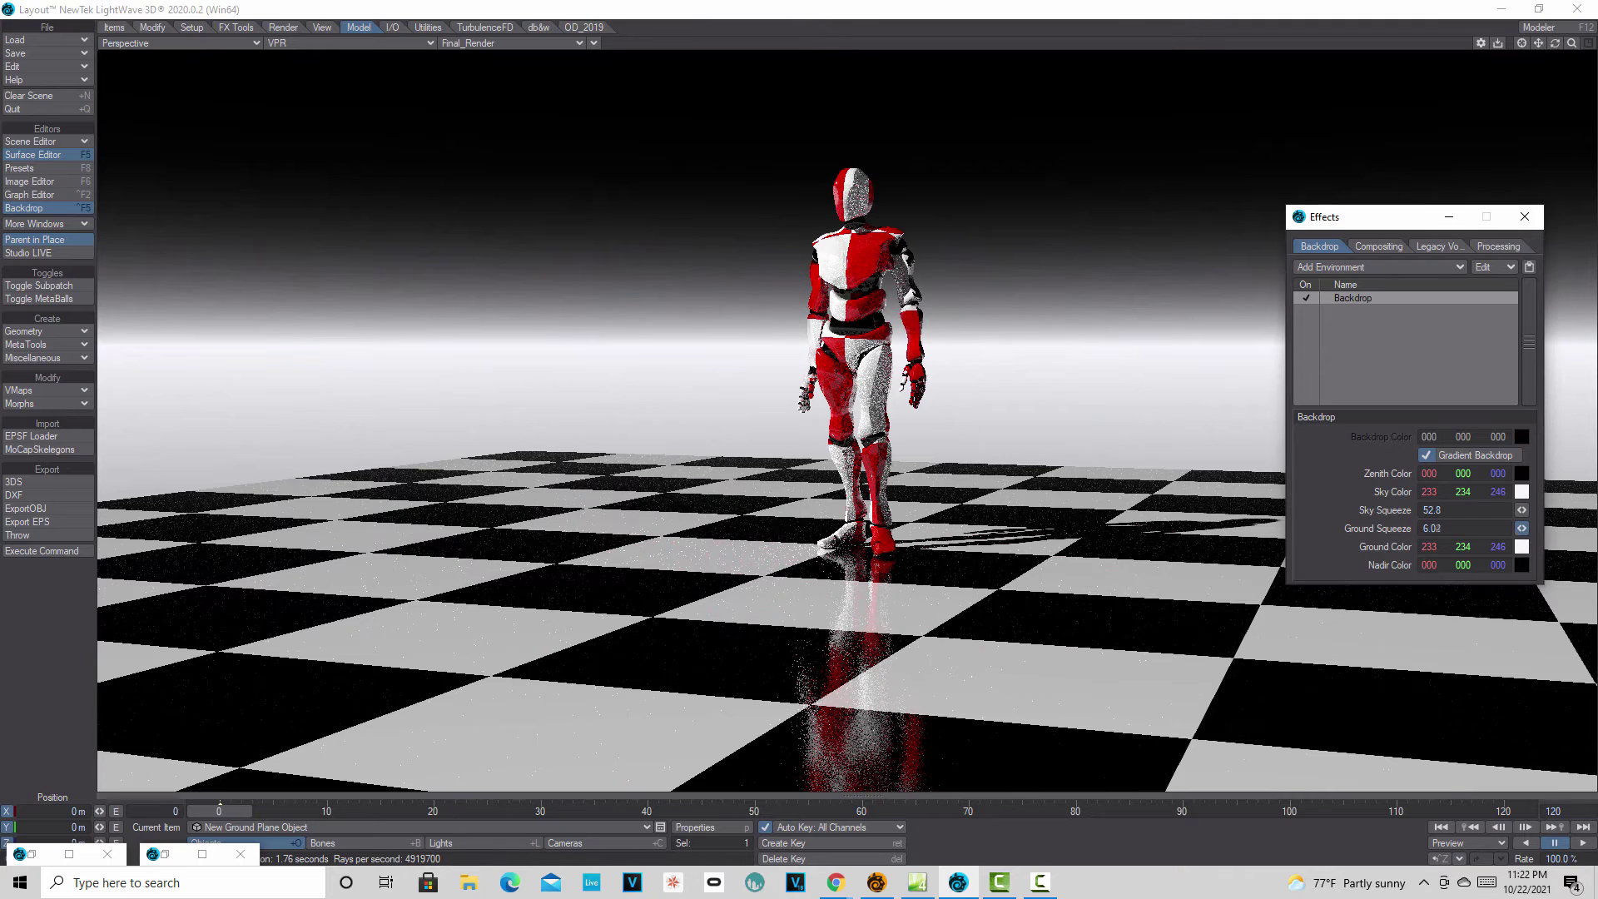
{"action": "left_click_drag", "start_coordinate": [1521, 528], "coordinate": [1536, 528]}
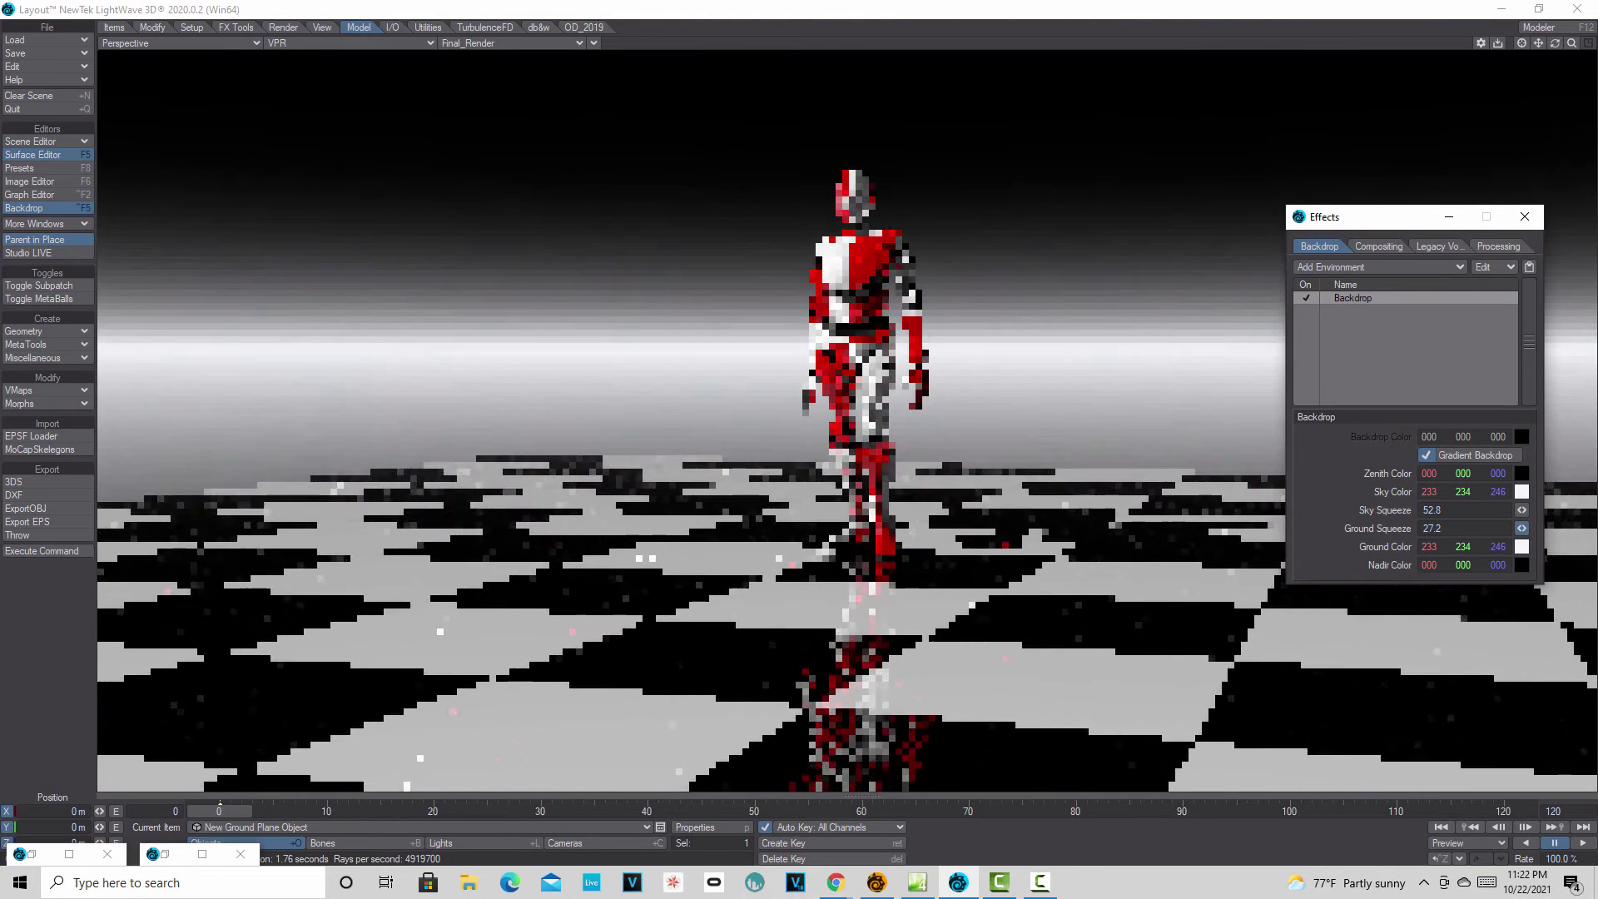
{"action": "mouse_move", "coordinate": [1521, 528]}
{"action": "left_mouse_down"}
{"action": "mouse_move", "coordinate": [1548, 528]}
{"action": "mouse_move", "coordinate": [1525, 527]}
{"action": "left_mouse_up"}
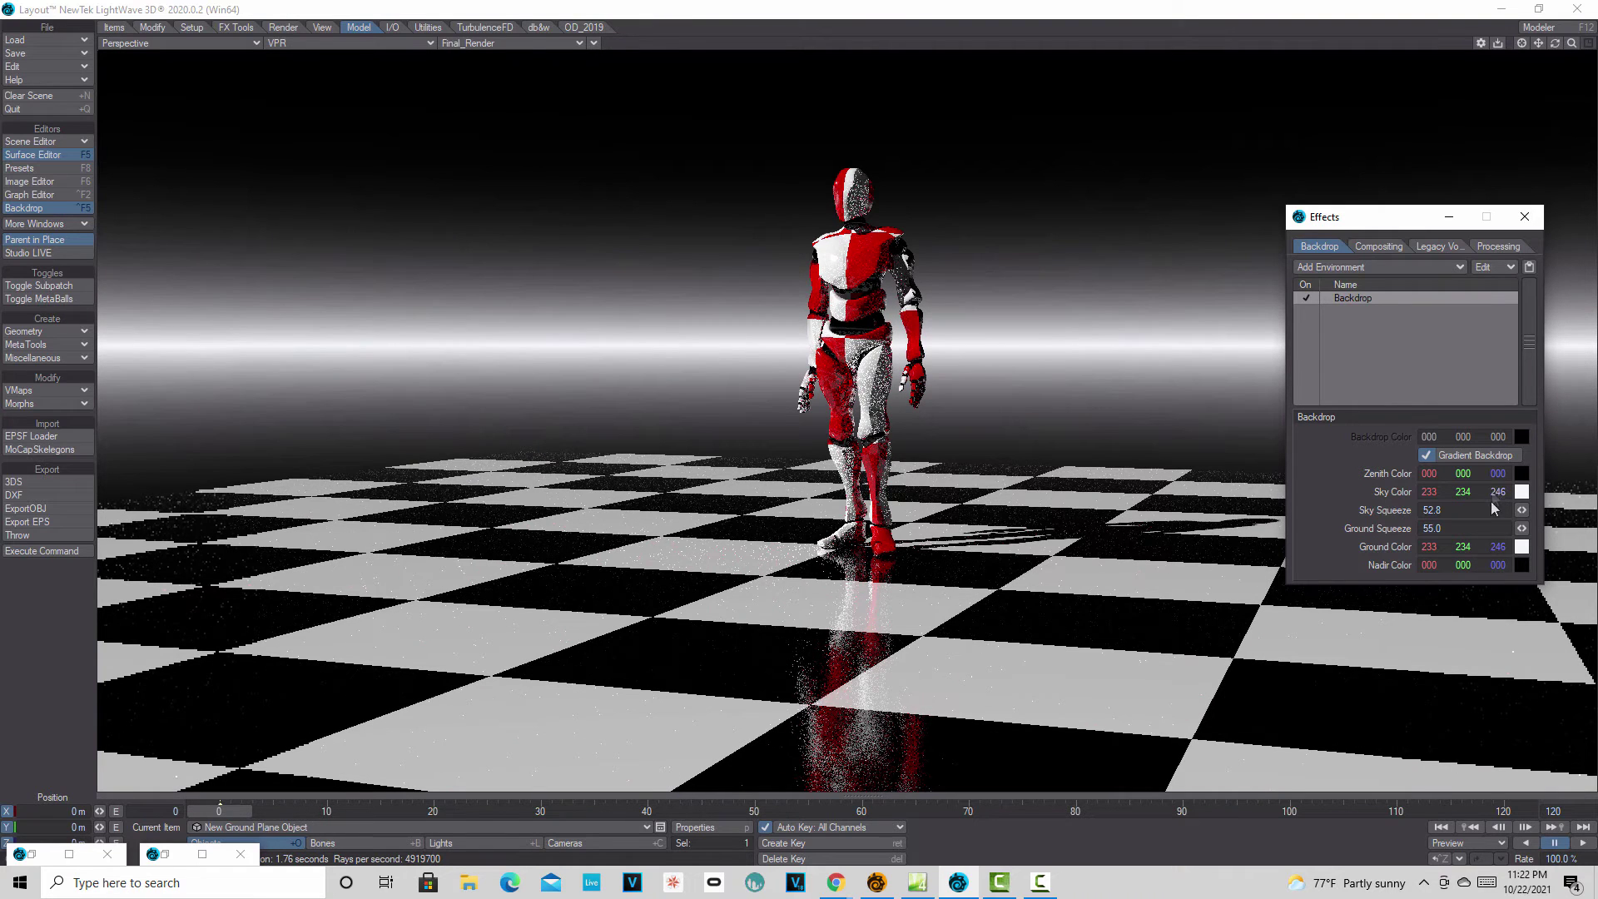
{"action": "left_click_drag", "start_coordinate": [1521, 527], "coordinate": [1529, 528]}
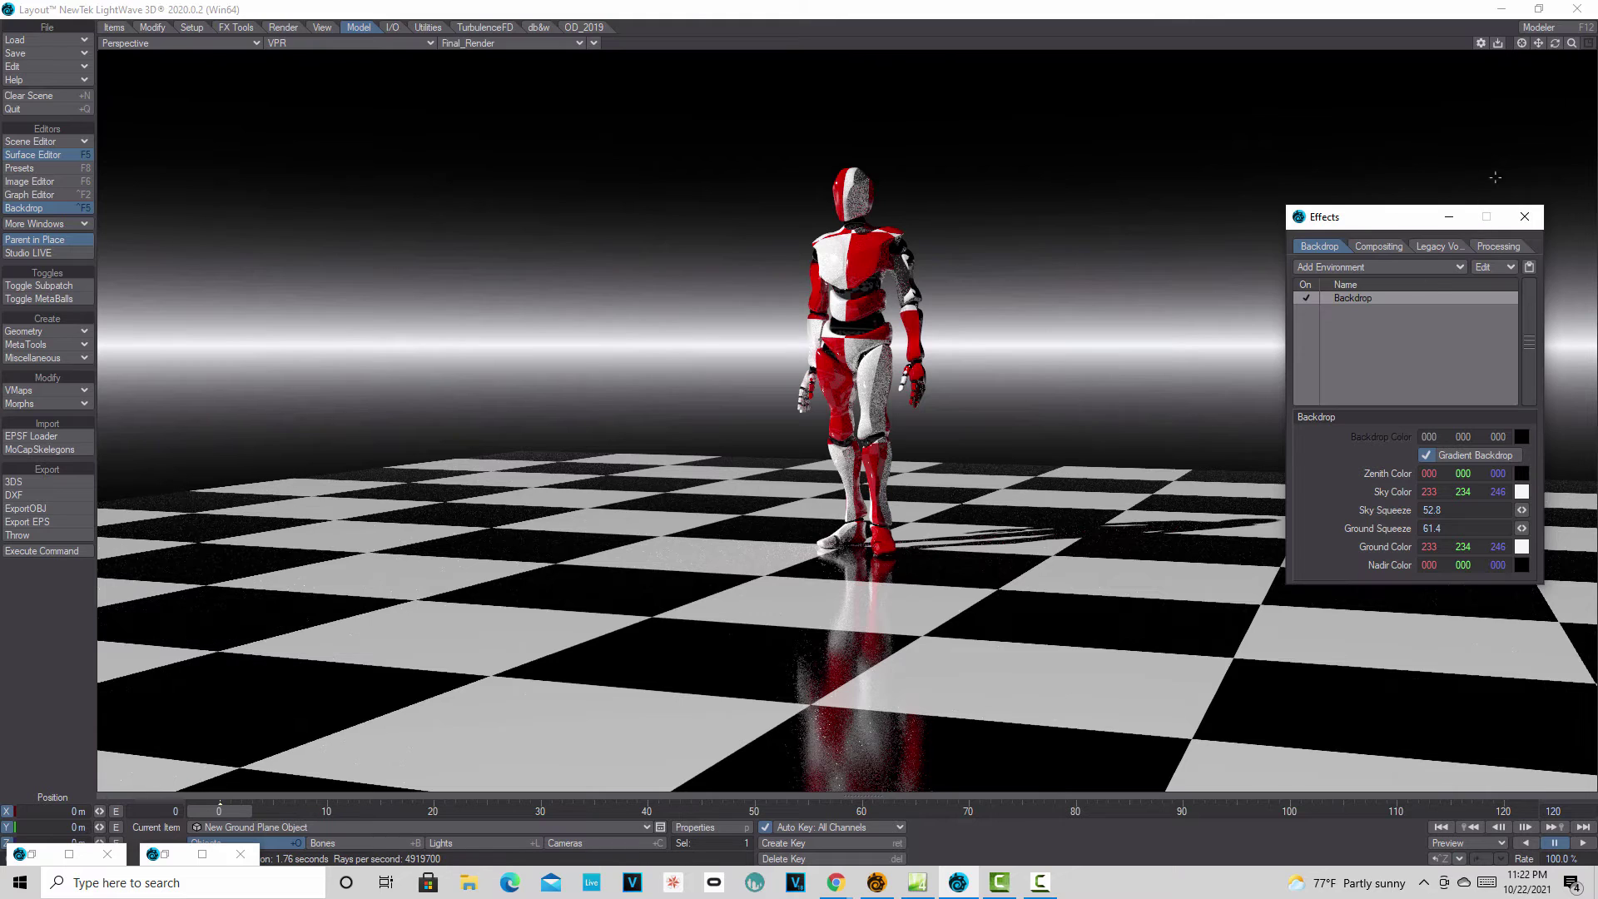
{"action": "left_click", "coordinate": [1534, 215]}
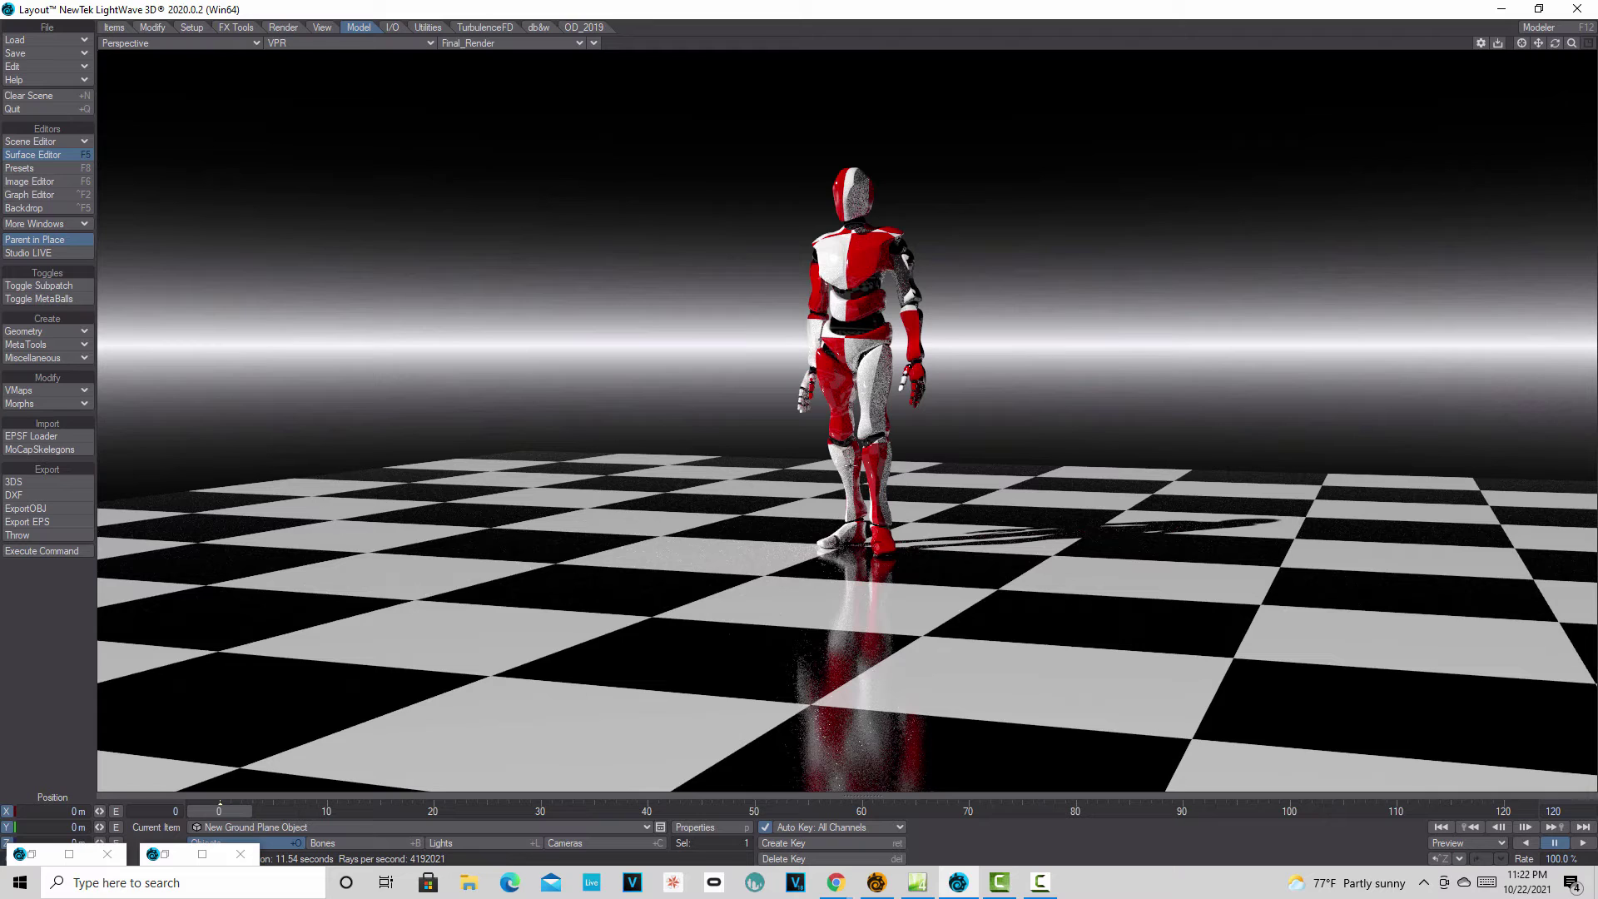
Raise the camera's Maximum Samples from 8 to 20 in Camera Properties.
{"action": "left_click", "coordinate": [597, 841]}
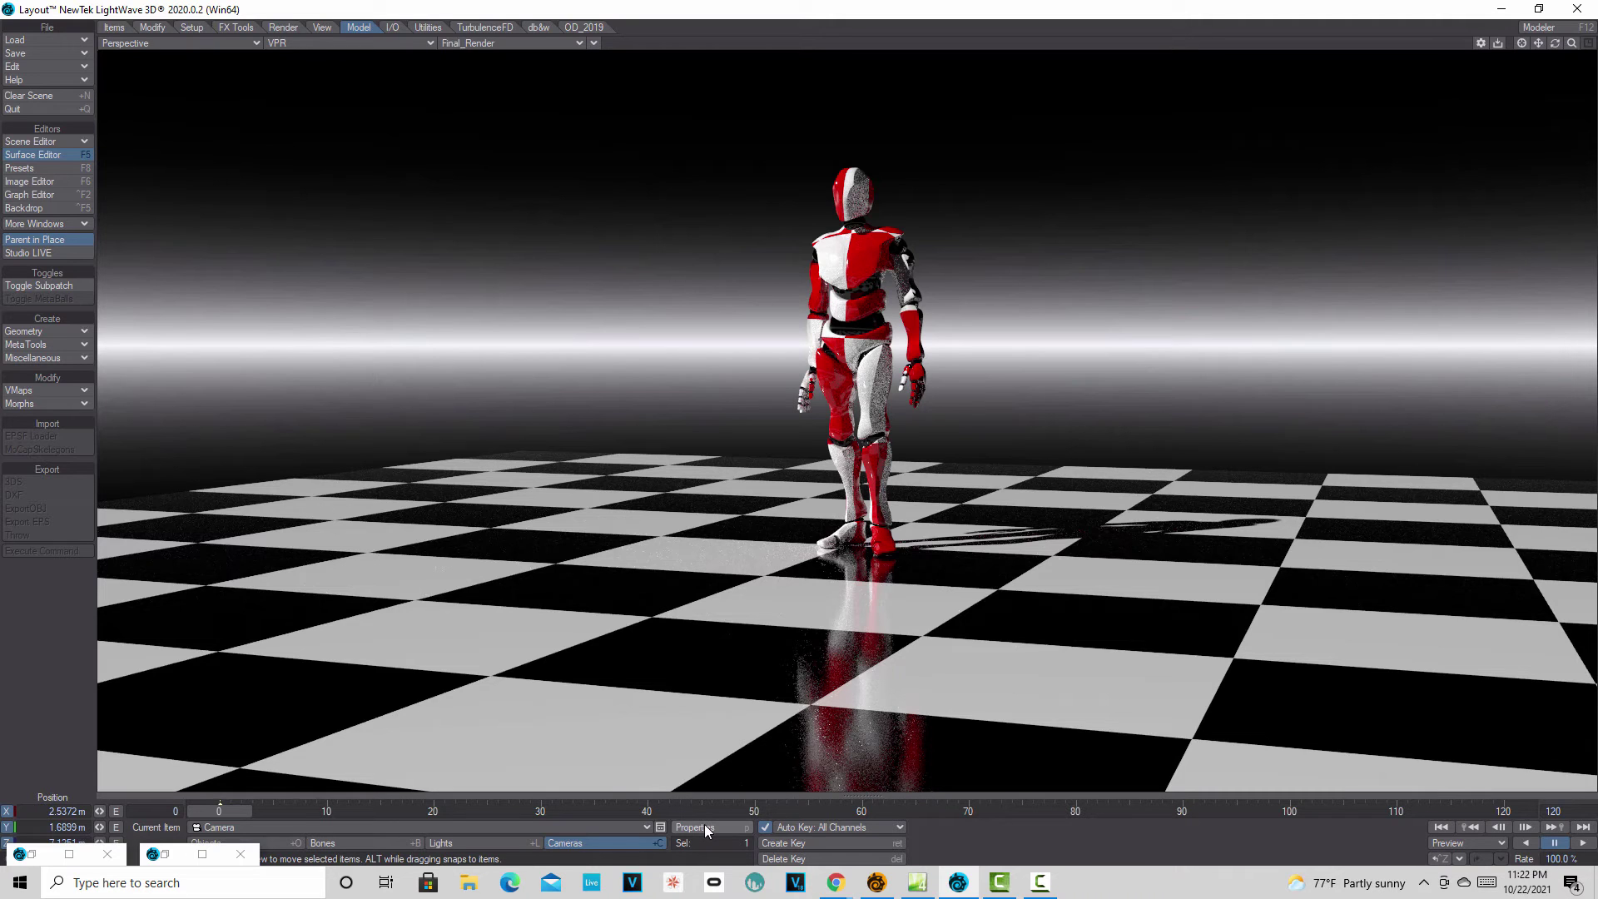
{"action": "left_click", "coordinate": [707, 829]}
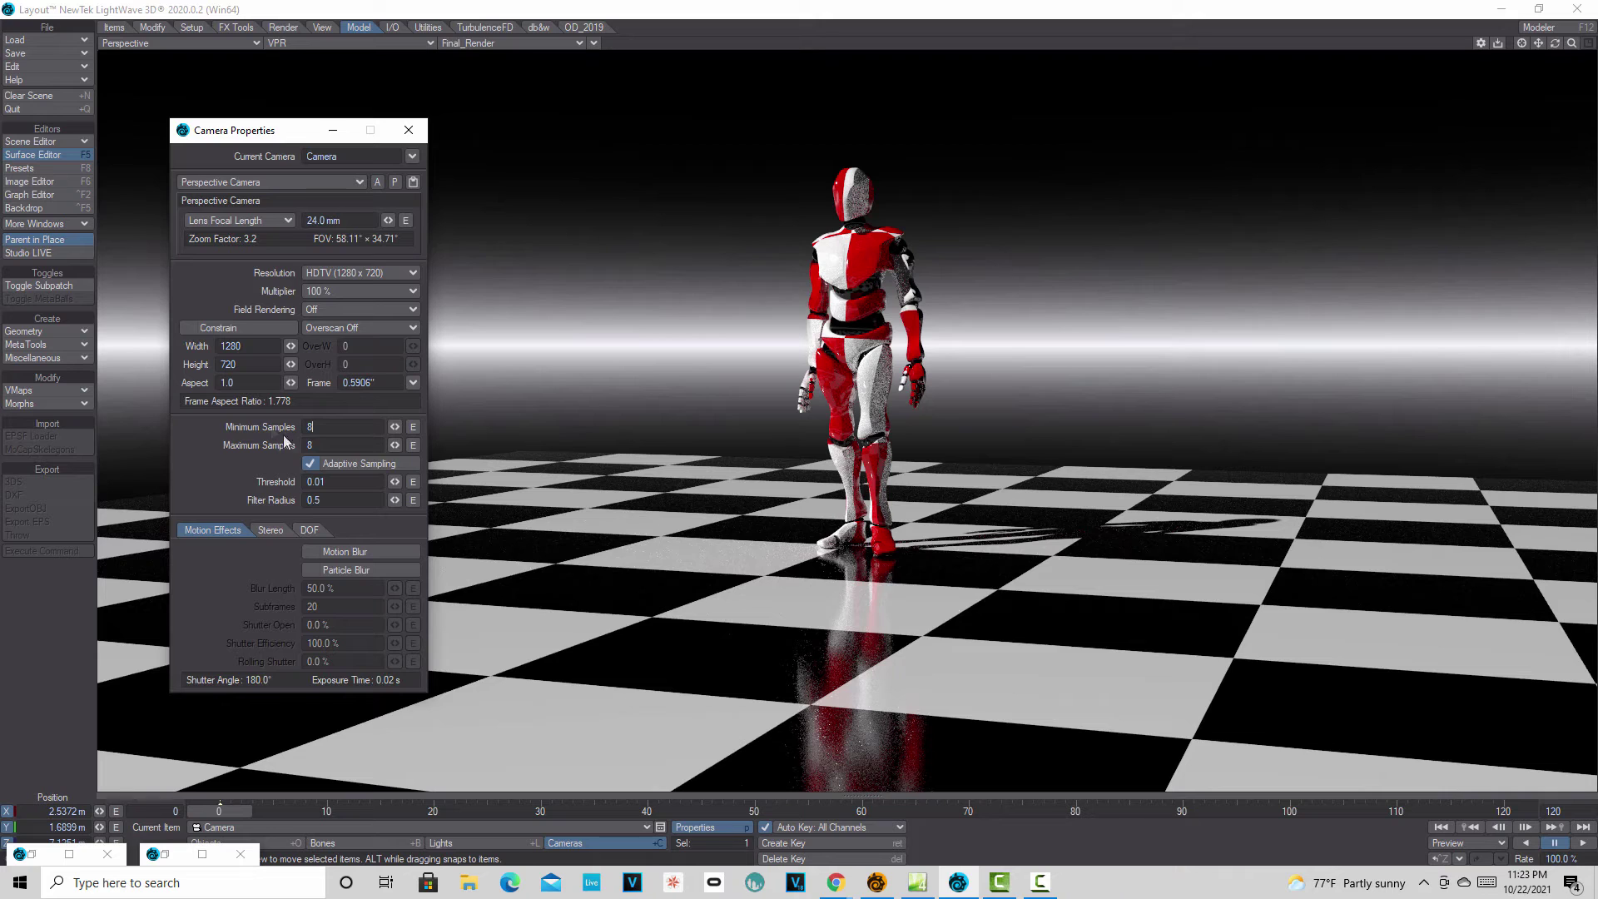
{"action": "left_click", "coordinate": [325, 447]}
{"action": "type", "text": "20"}
{"action": "key", "text": "Return"}
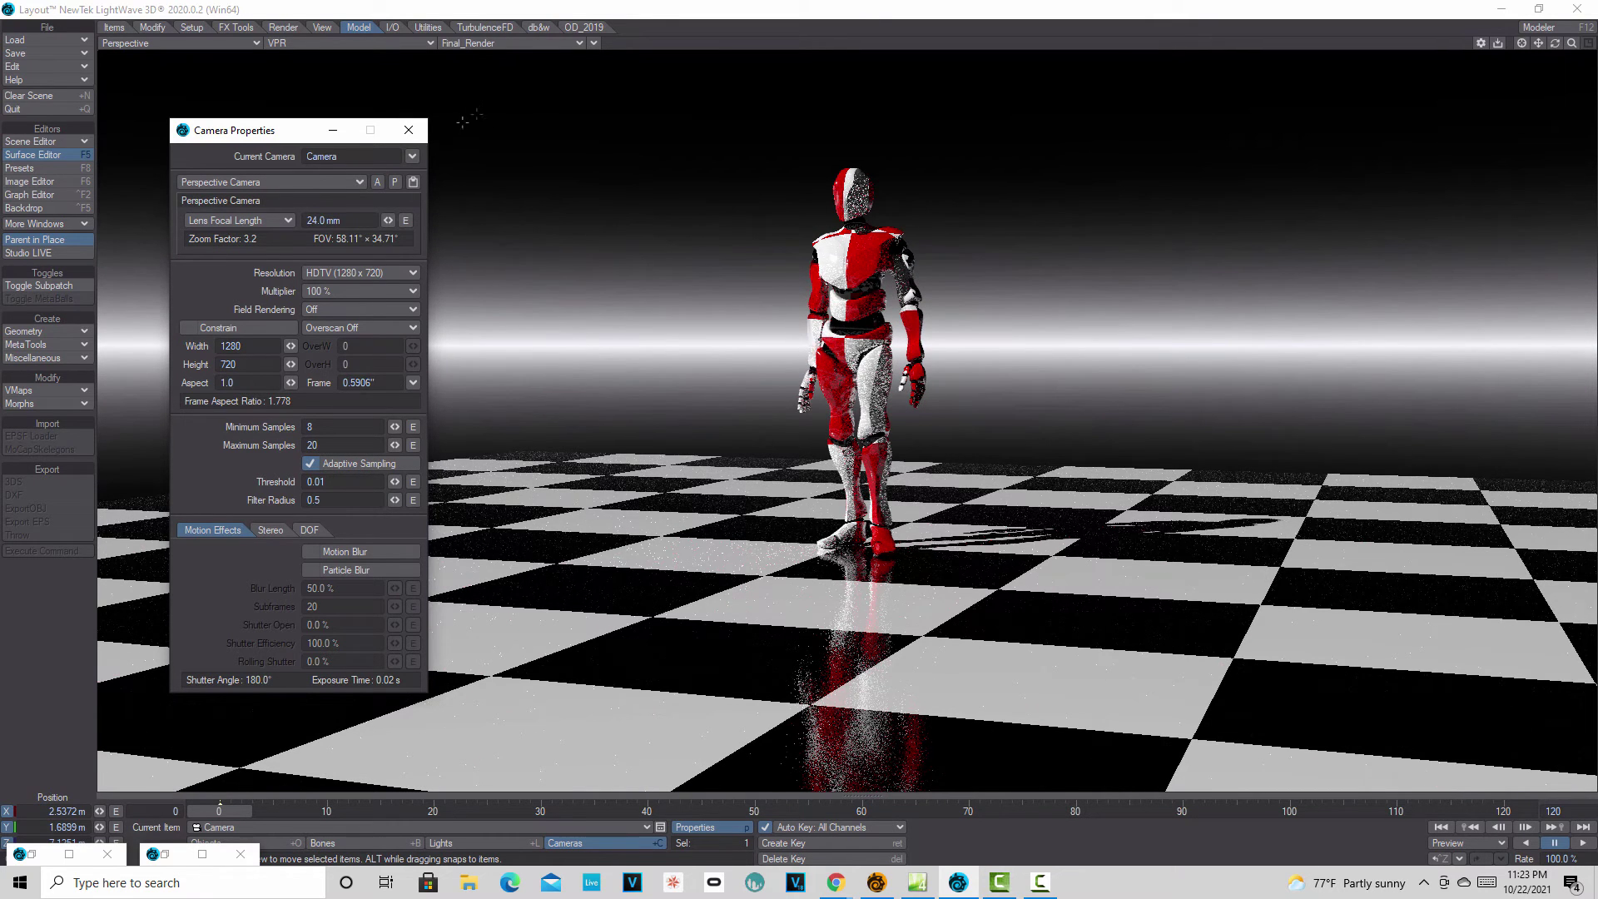
{"action": "left_click", "coordinate": [408, 131]}
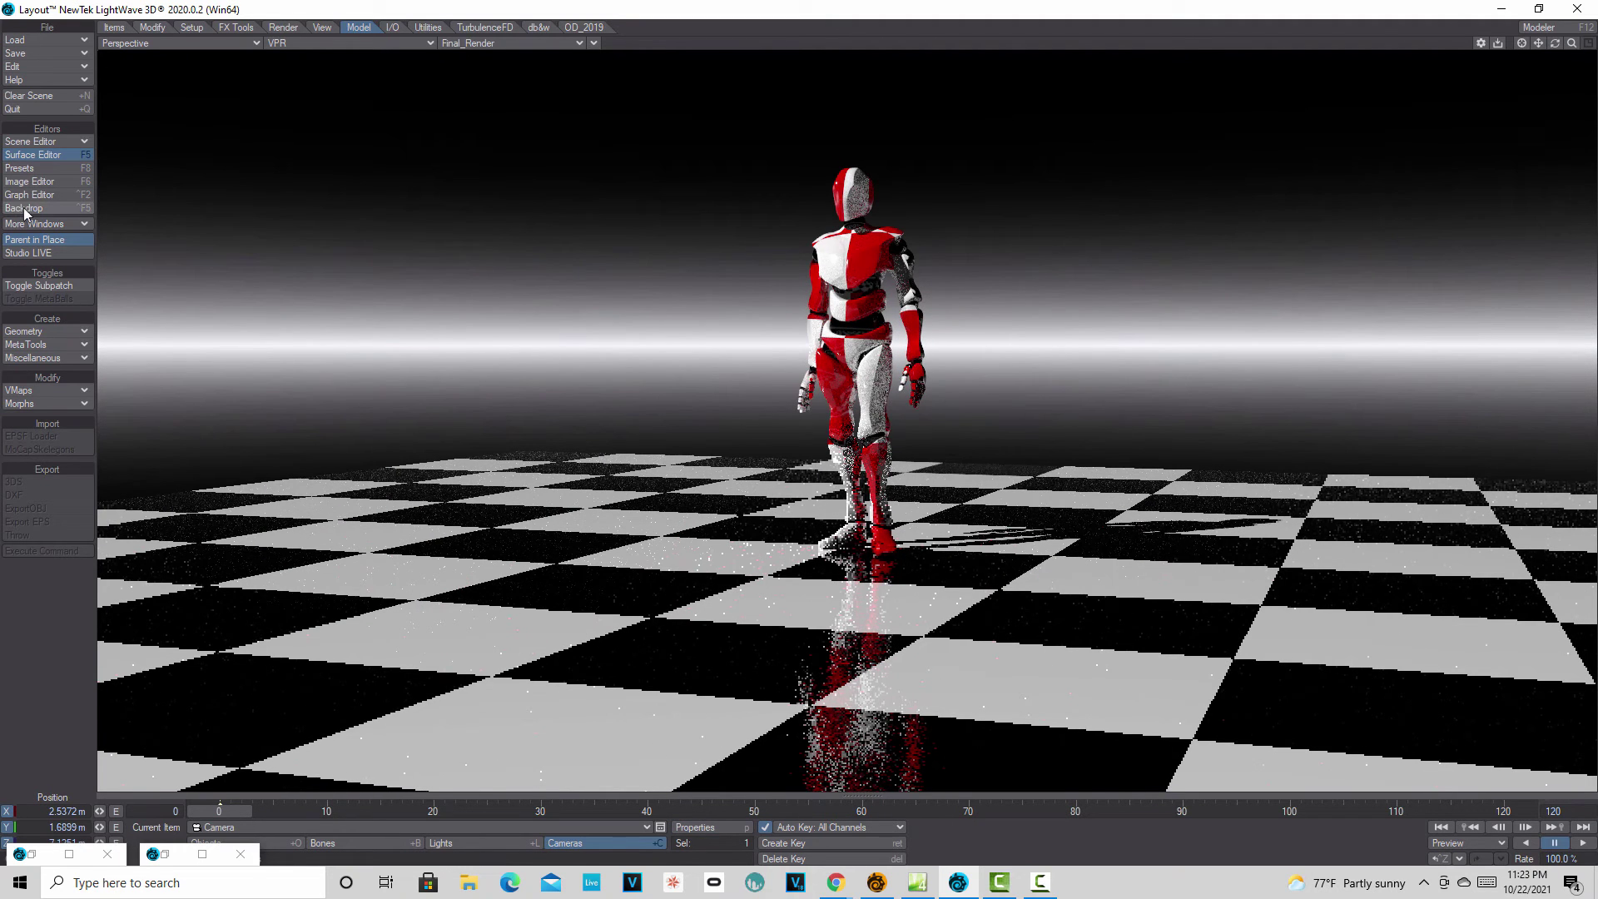
{"action": "left_click", "coordinate": [284, 28]}
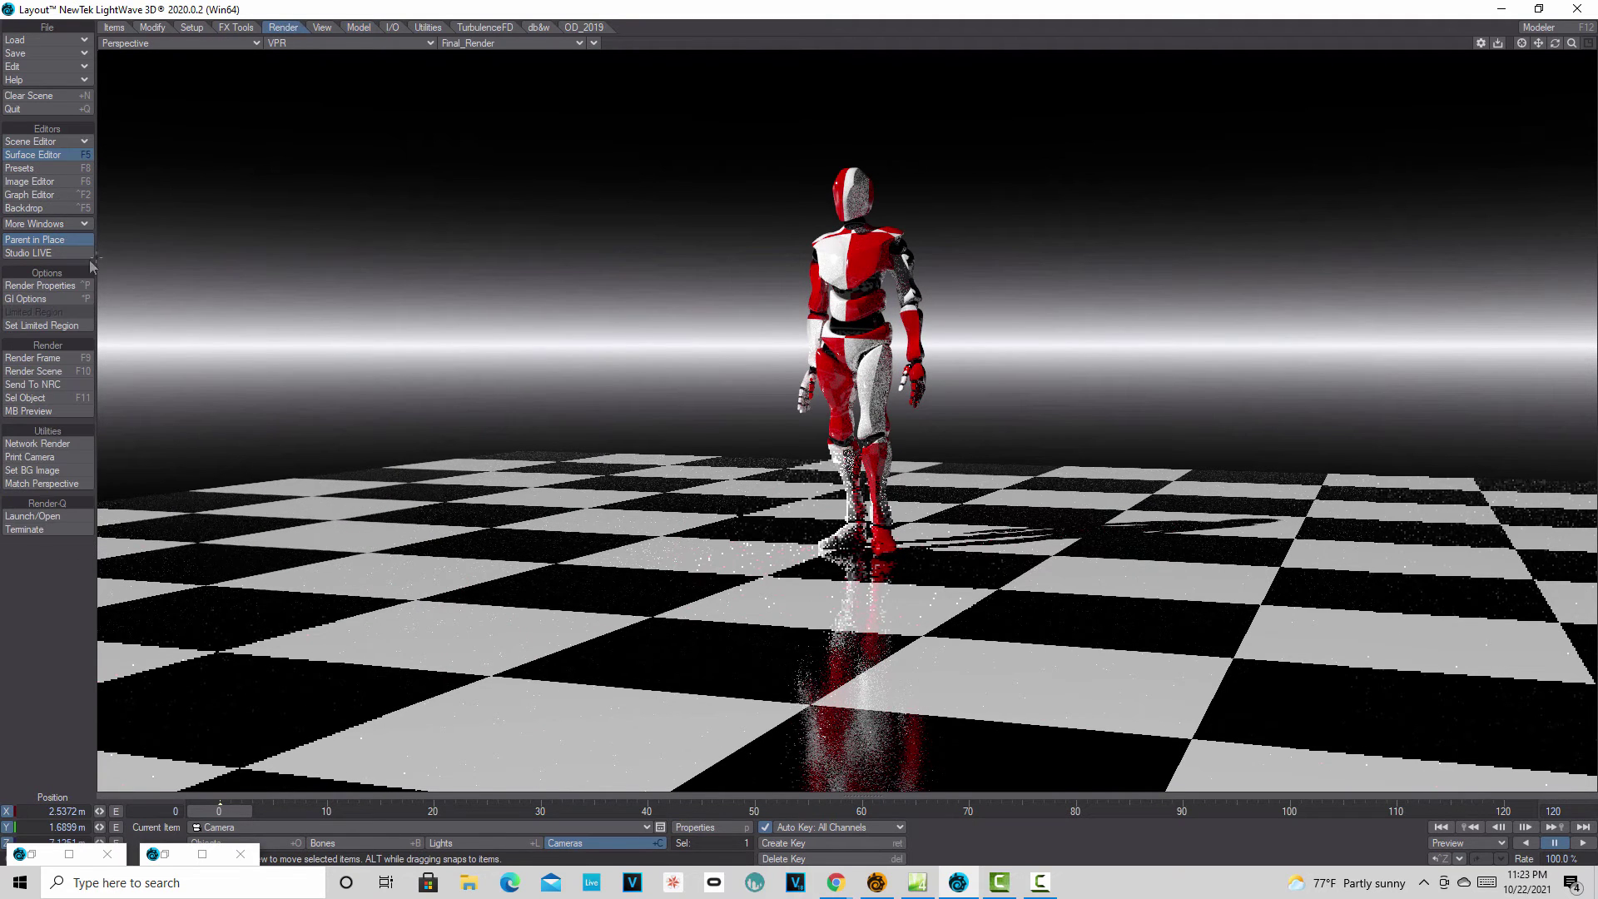
Set reflection, refraction and subsurface samples to 6 and the Noise Filter to On - CPU.
{"action": "left_click", "coordinate": [60, 286]}
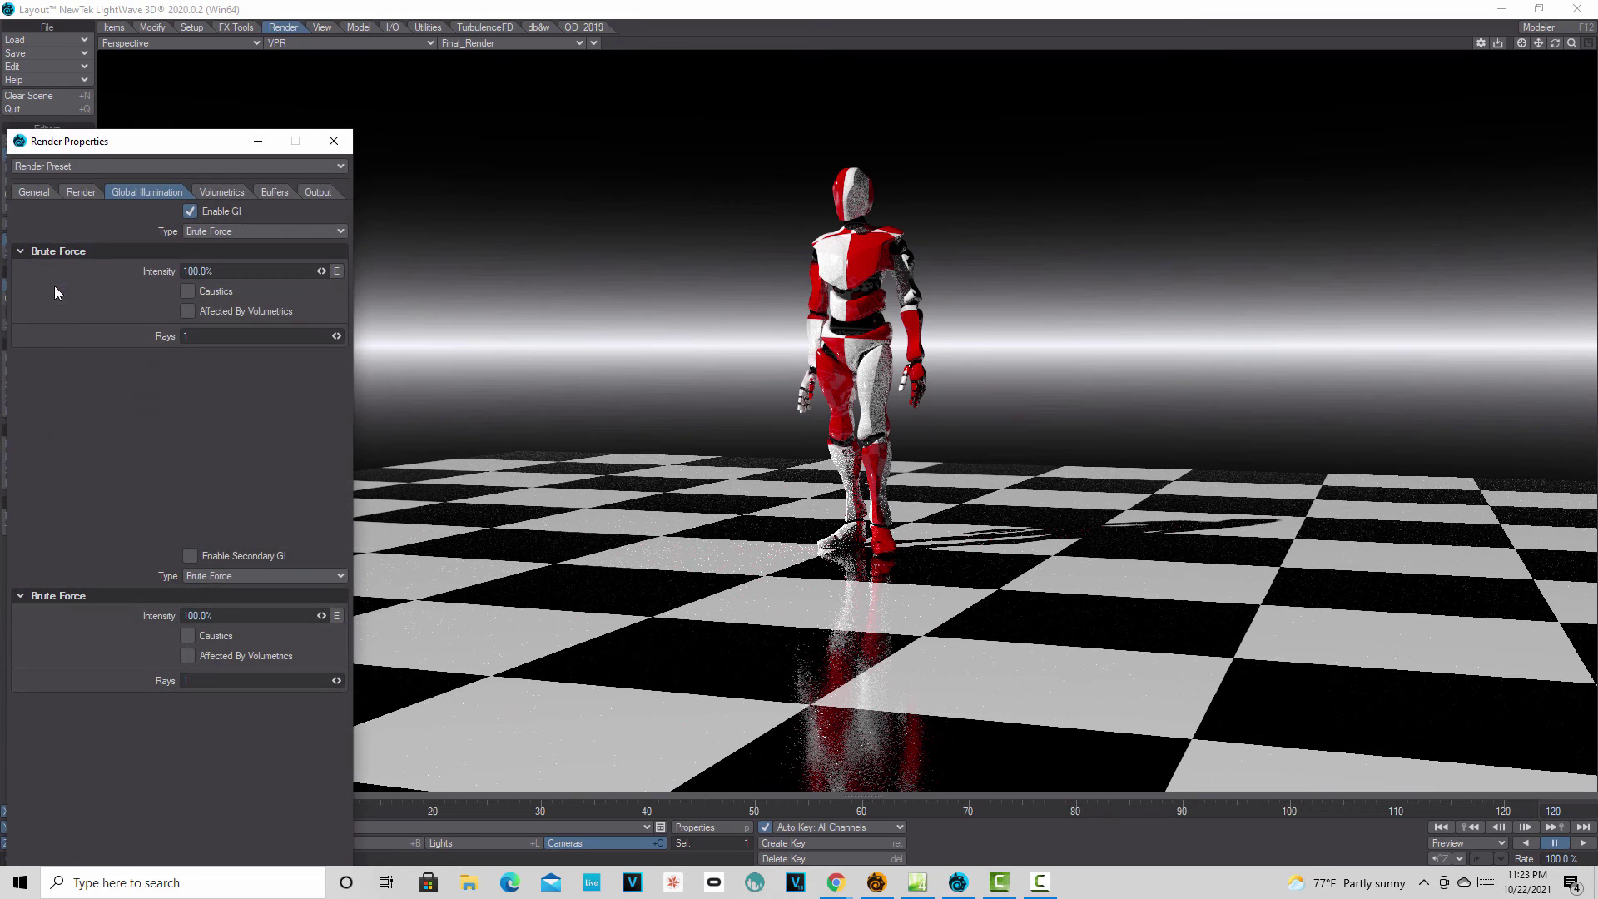
{"action": "left_click", "coordinate": [80, 194]}
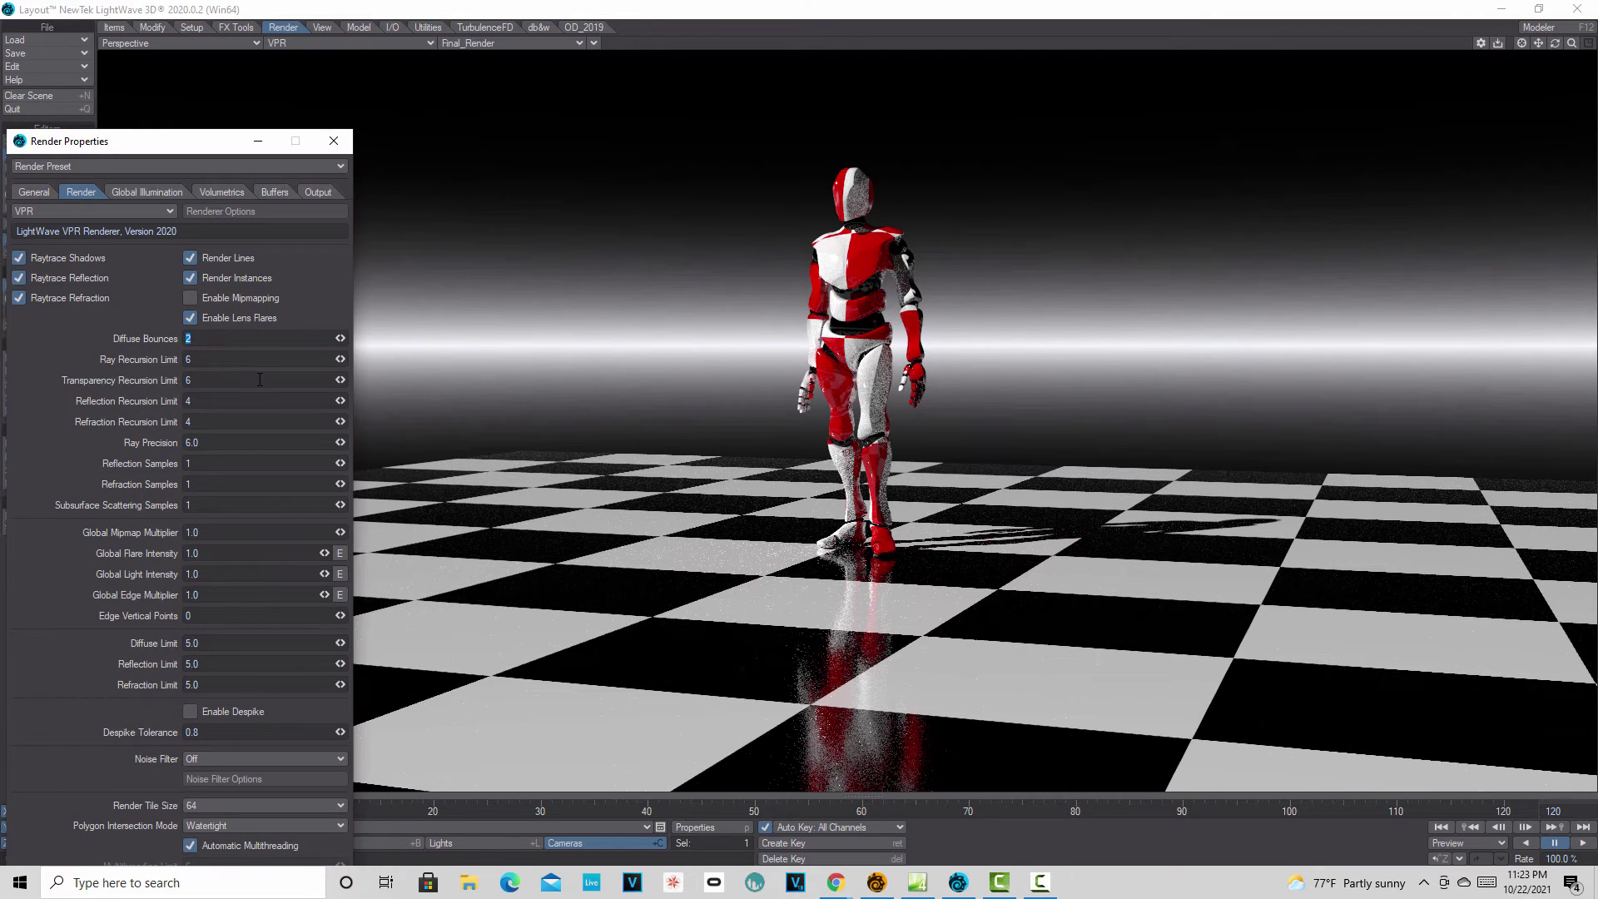
{"action": "left_click", "coordinate": [229, 469]}
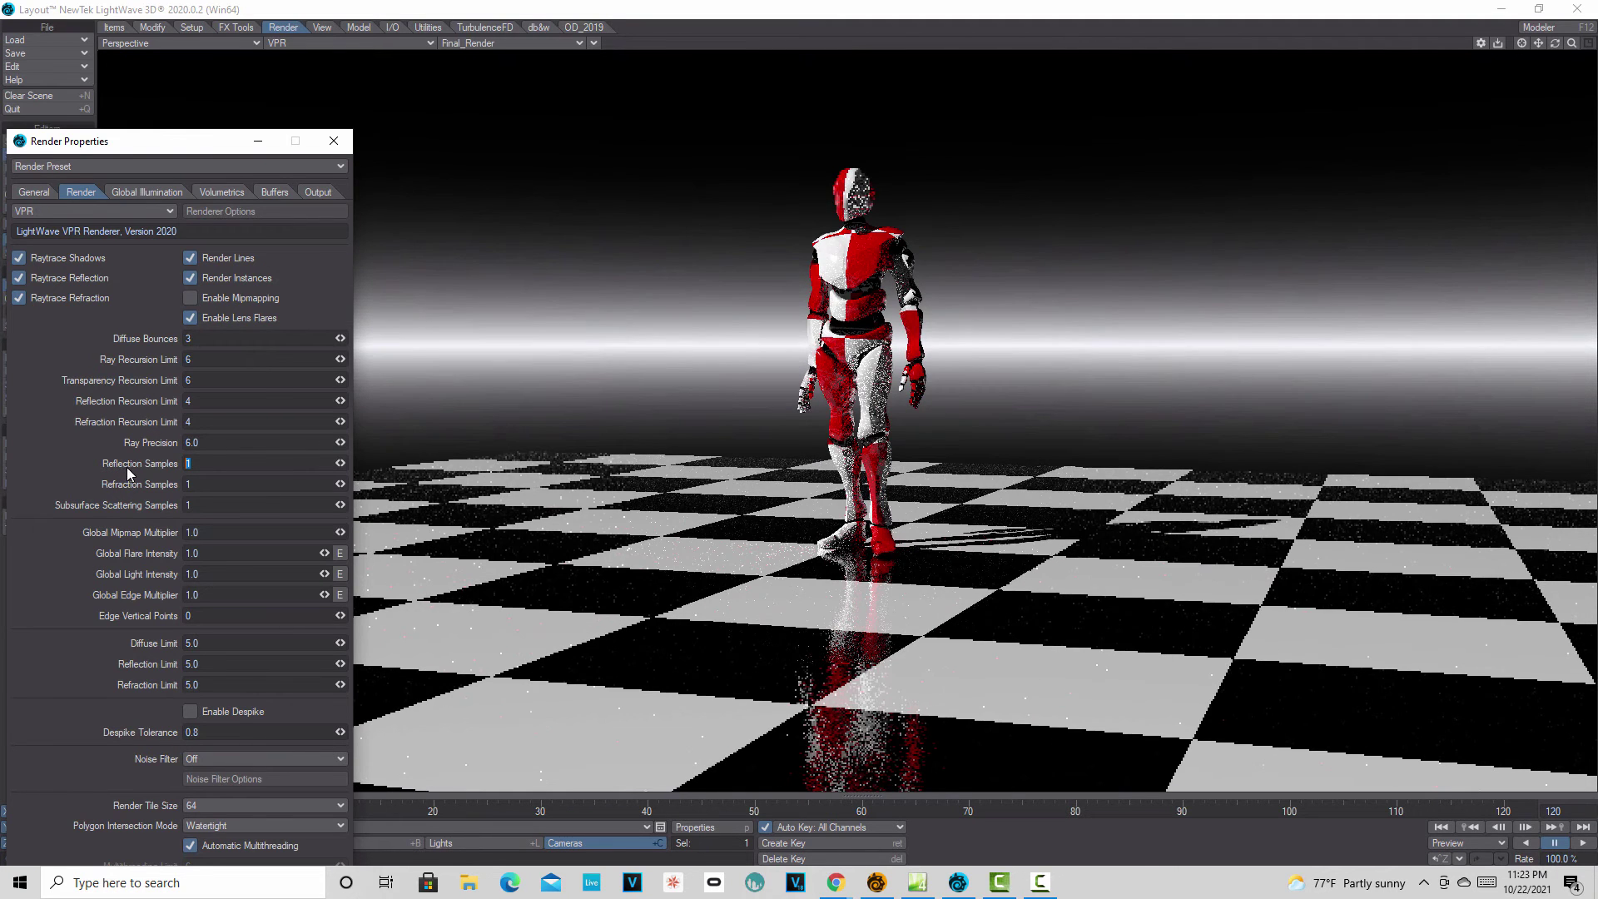
{"action": "type", "text": "6"}
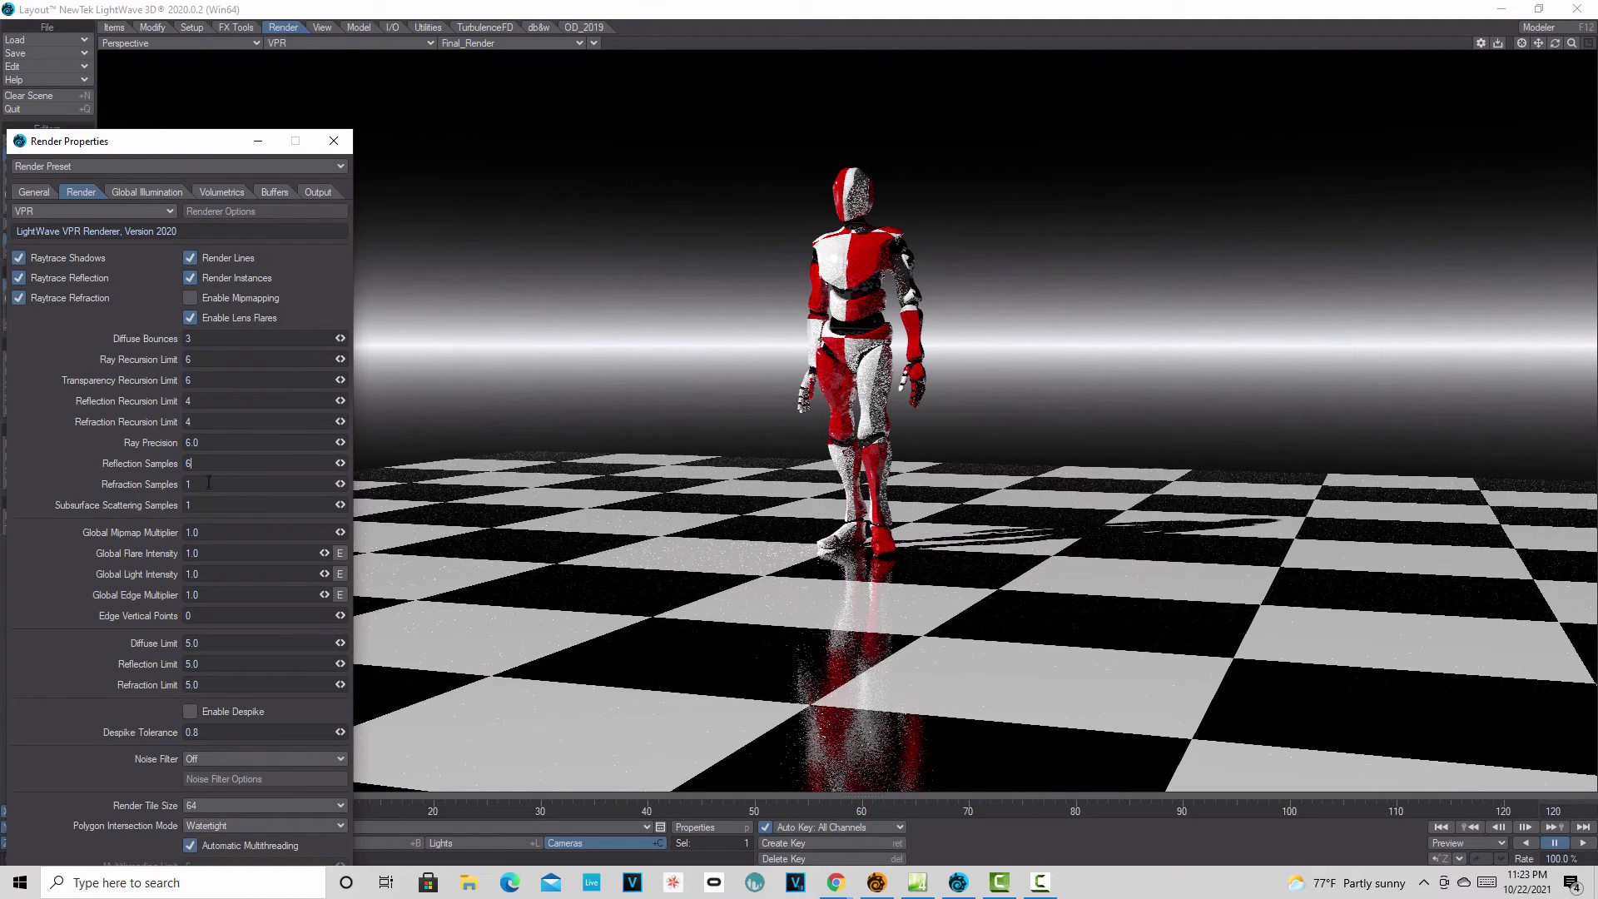
{"action": "left_click", "coordinate": [211, 485]}
{"action": "type", "text": "6"}
{"action": "left_click", "coordinate": [218, 505]}
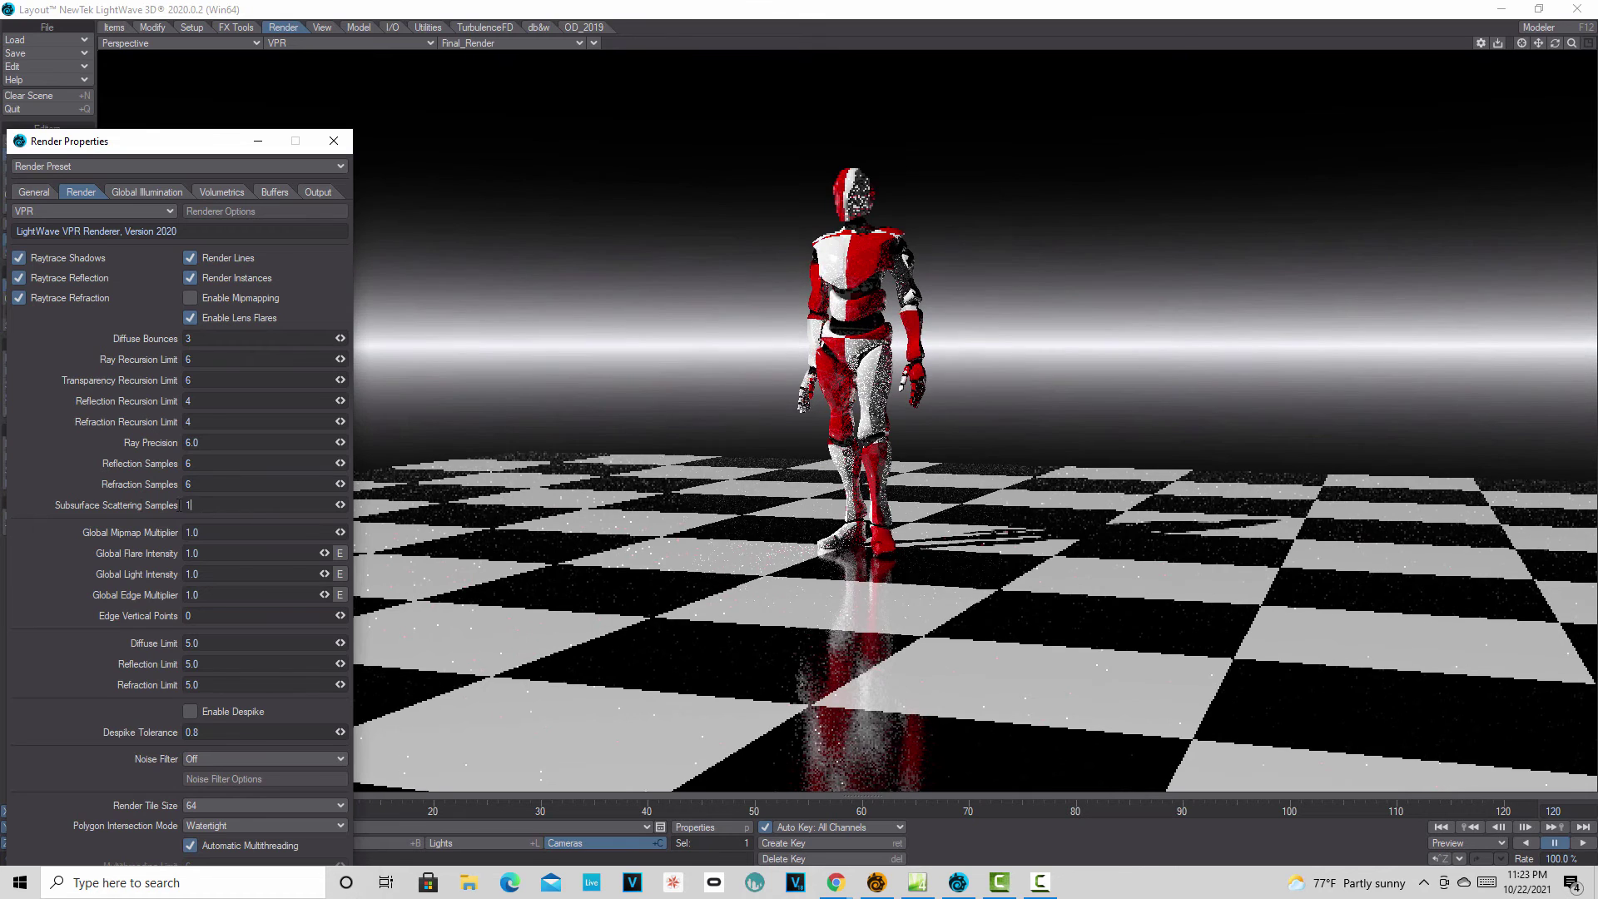
{"action": "type", "text": "6"}
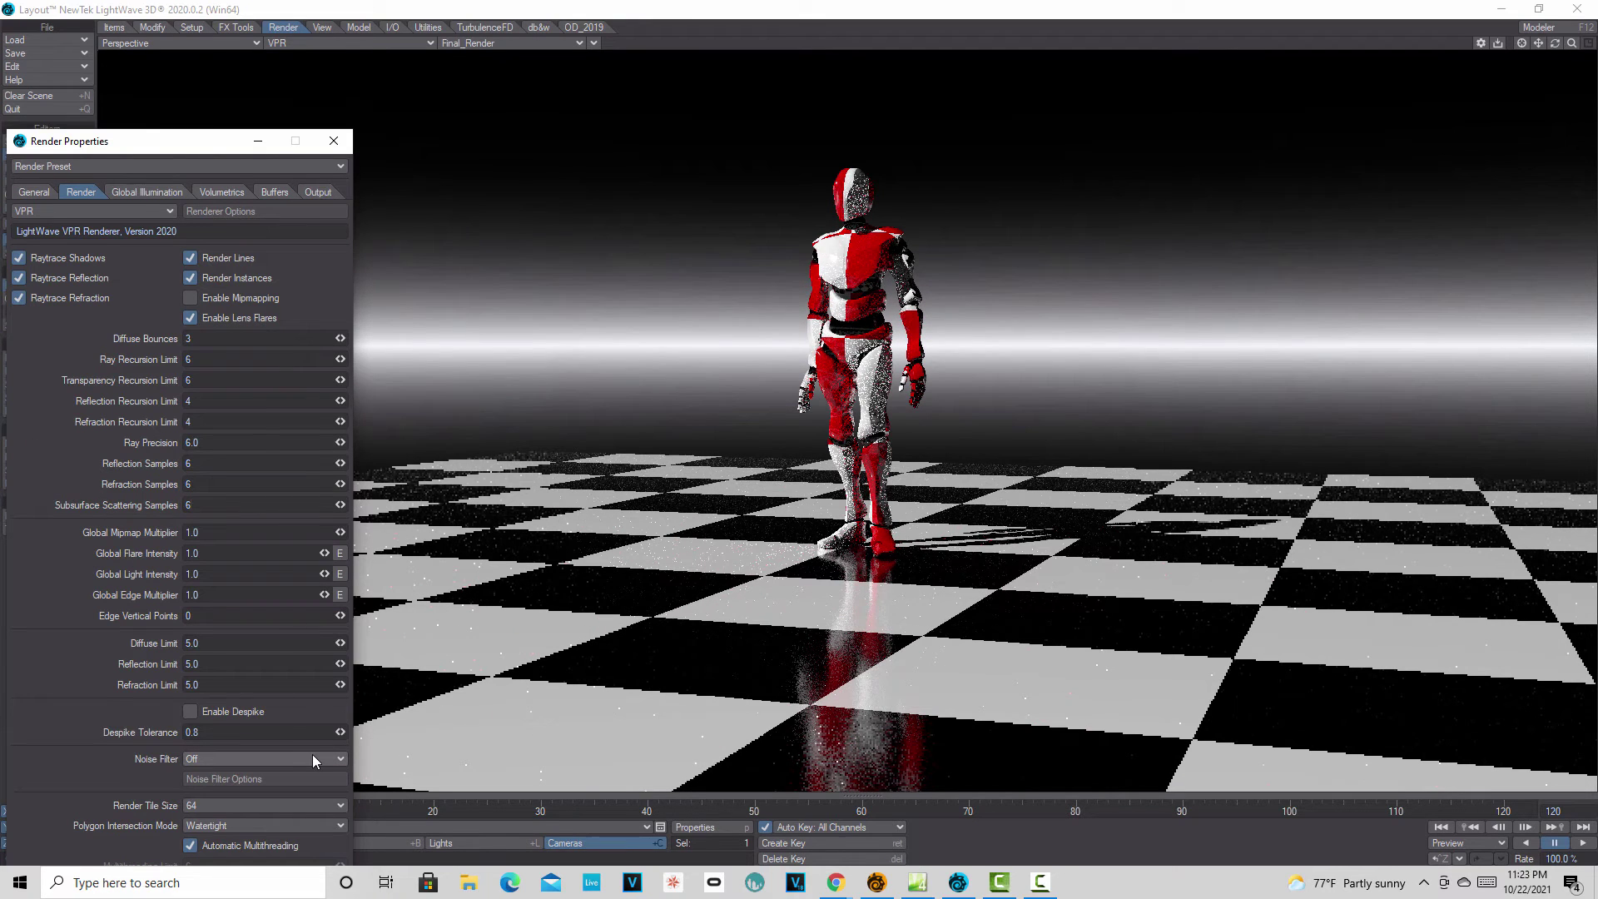
{"action": "left_click", "coordinate": [337, 759]}
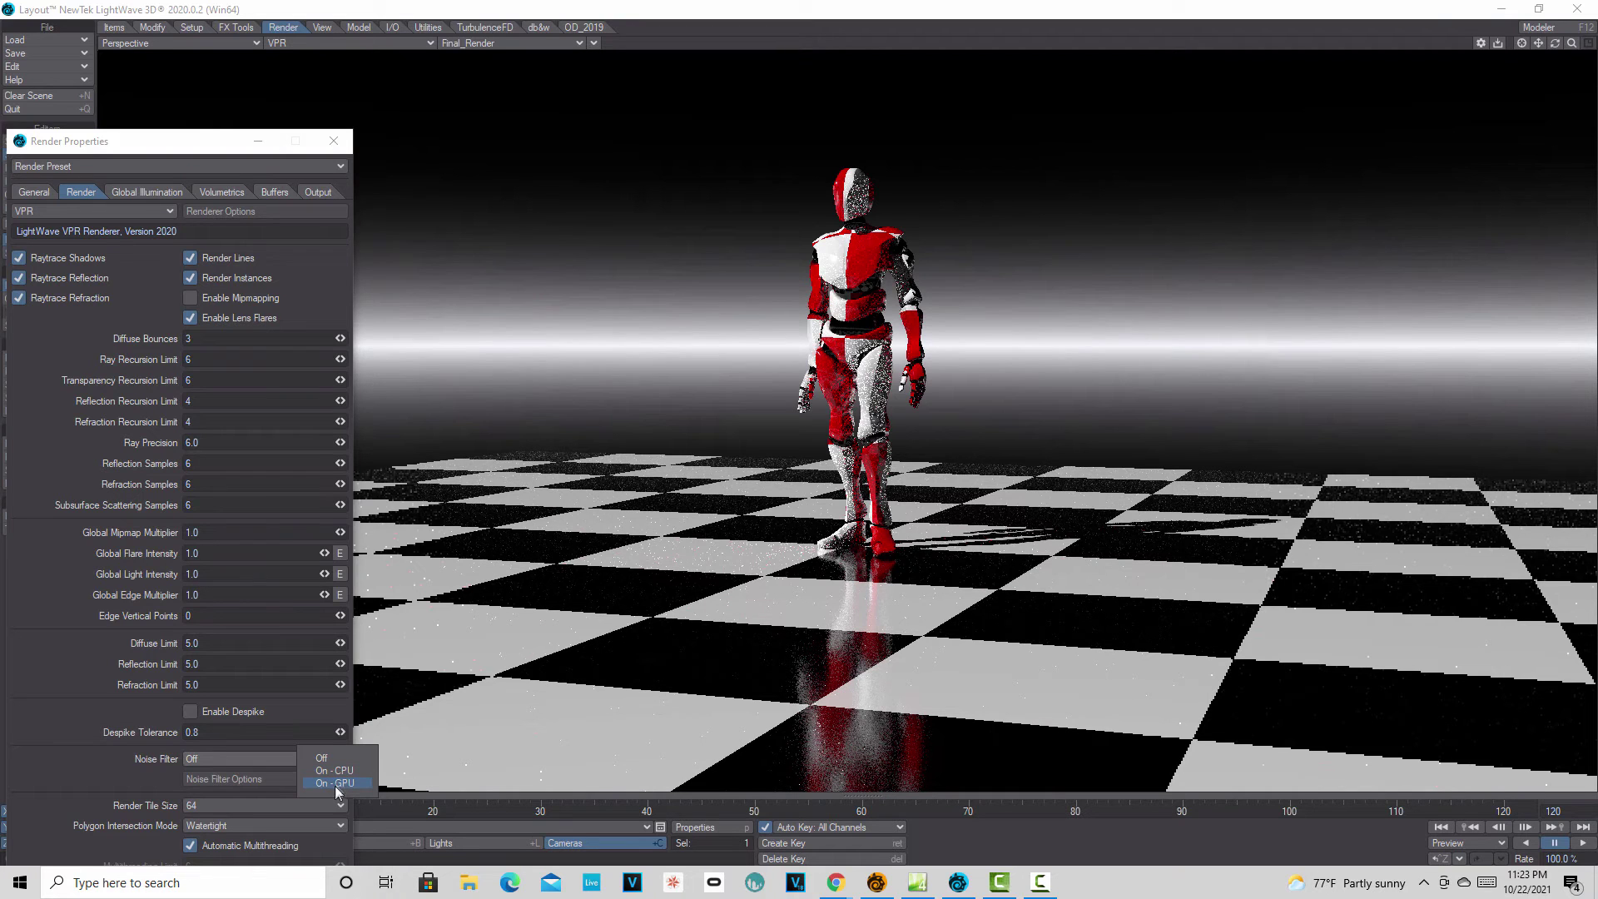
{"action": "left_click", "coordinate": [337, 771]}
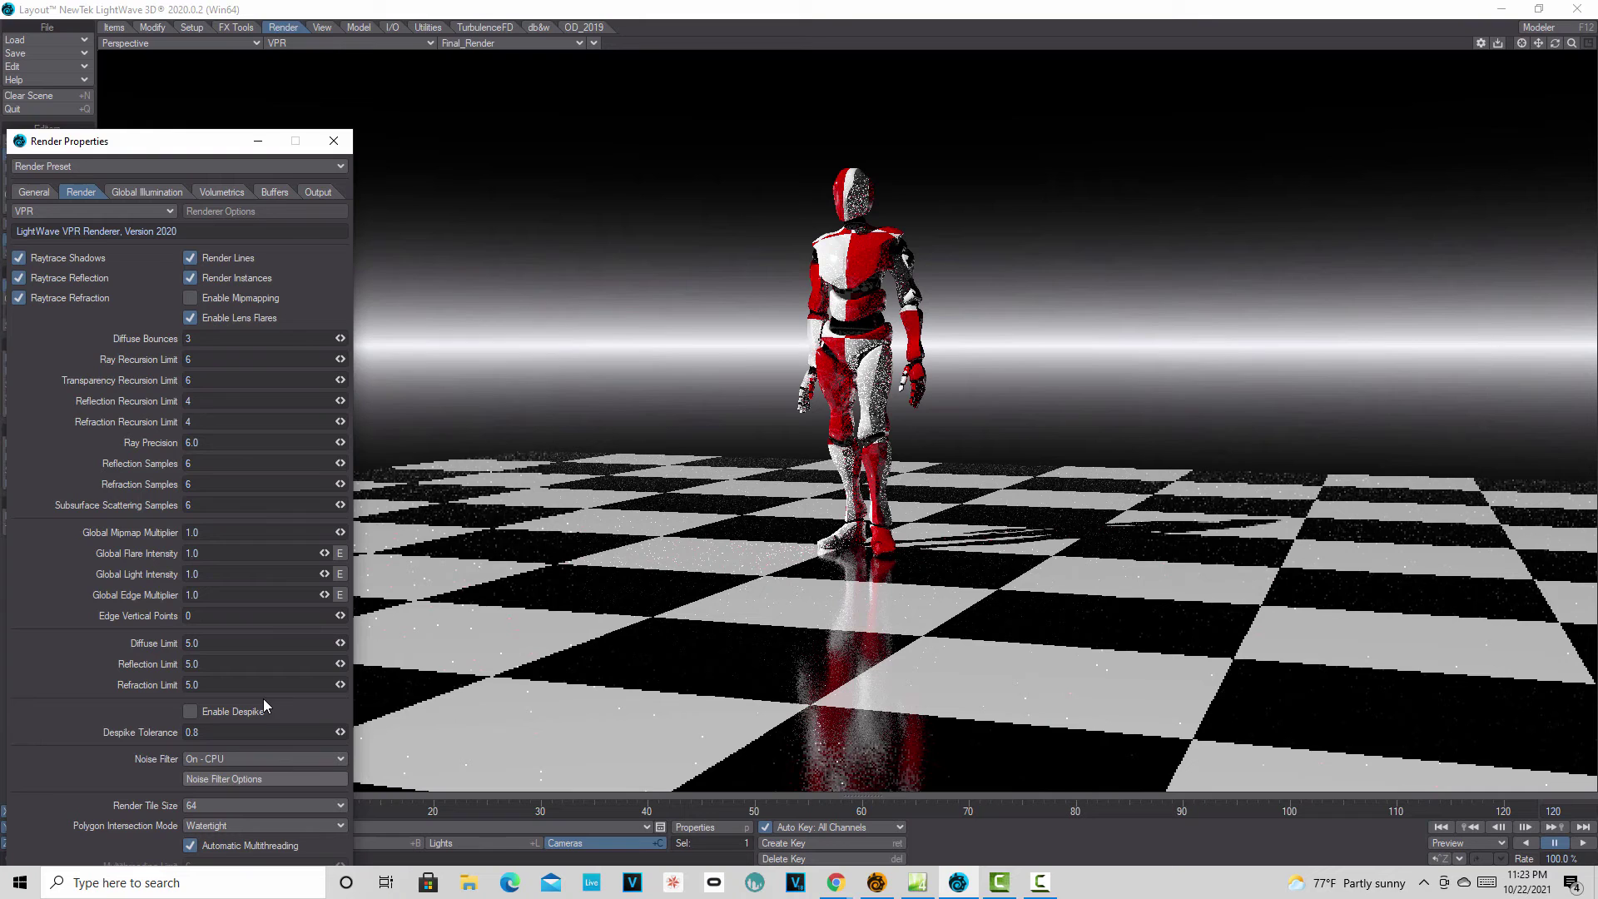
Give global illumination 6 rays and secondary GI 6 rays, then close Render Properties.
{"action": "left_click", "coordinate": [164, 195]}
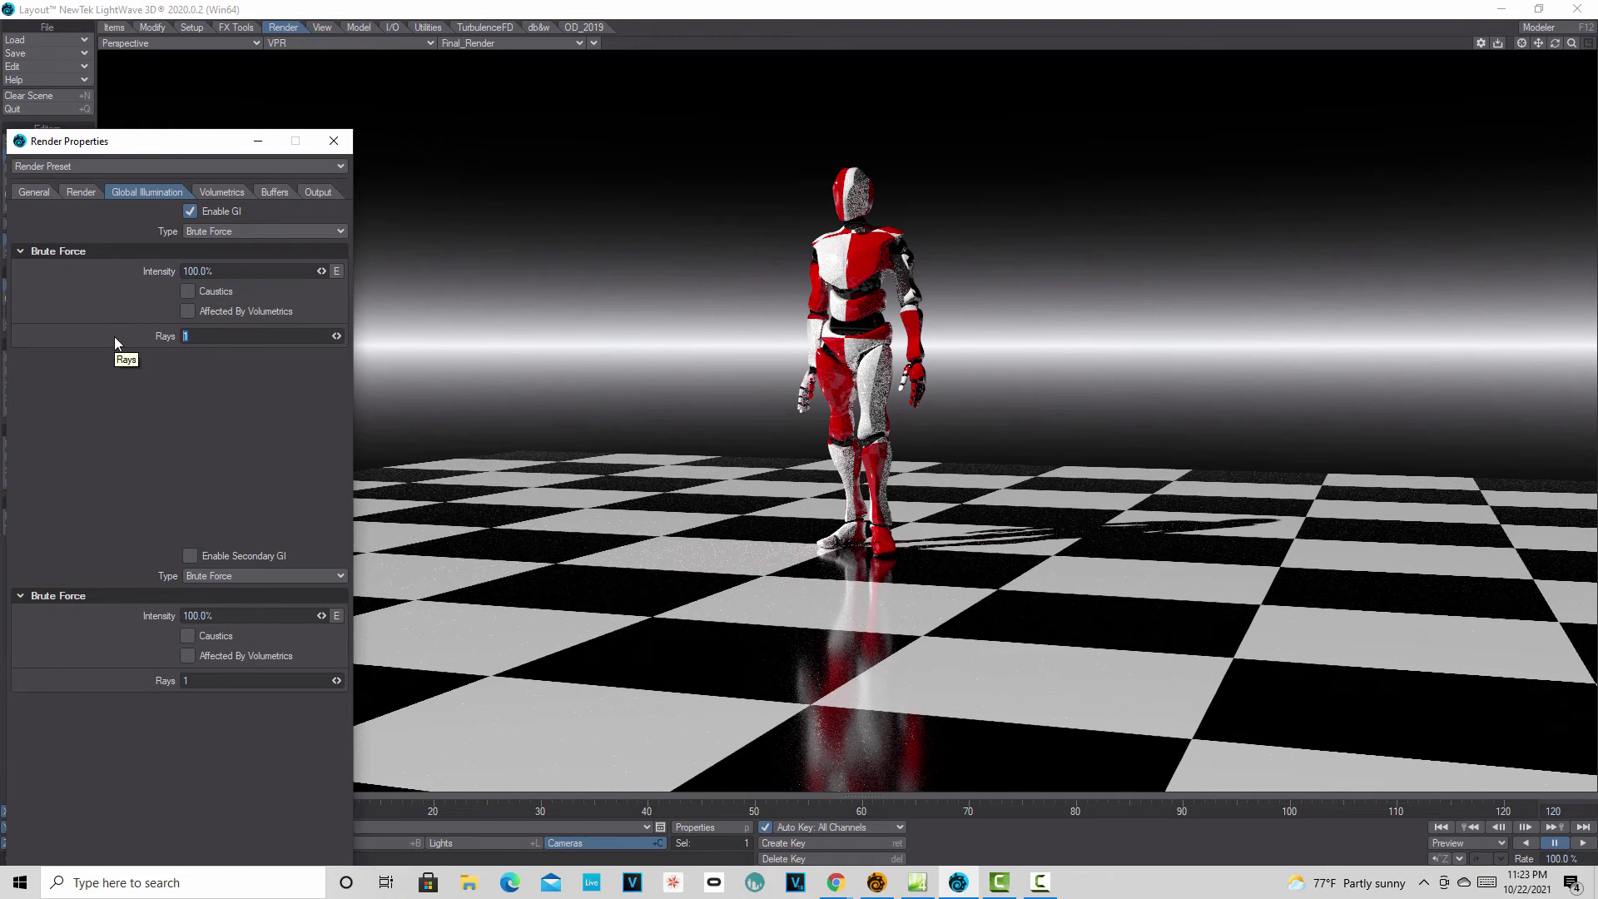
{"action": "type", "text": "6"}
{"action": "left_click", "coordinate": [203, 679]}
{"action": "type", "text": "6"}
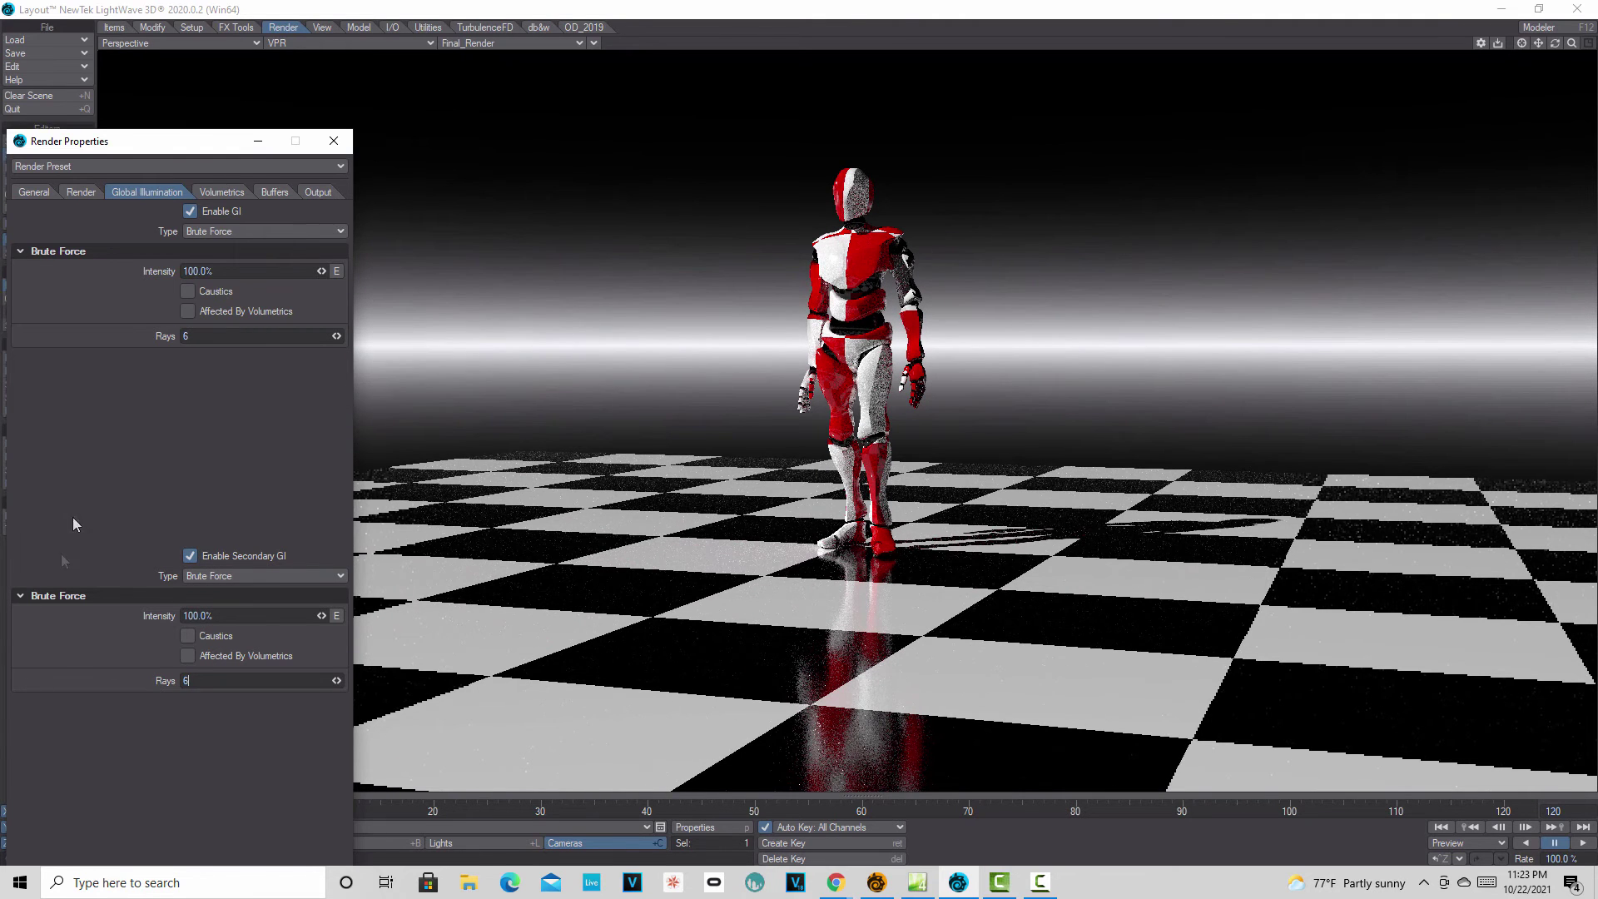
{"action": "left_click", "coordinate": [334, 141]}
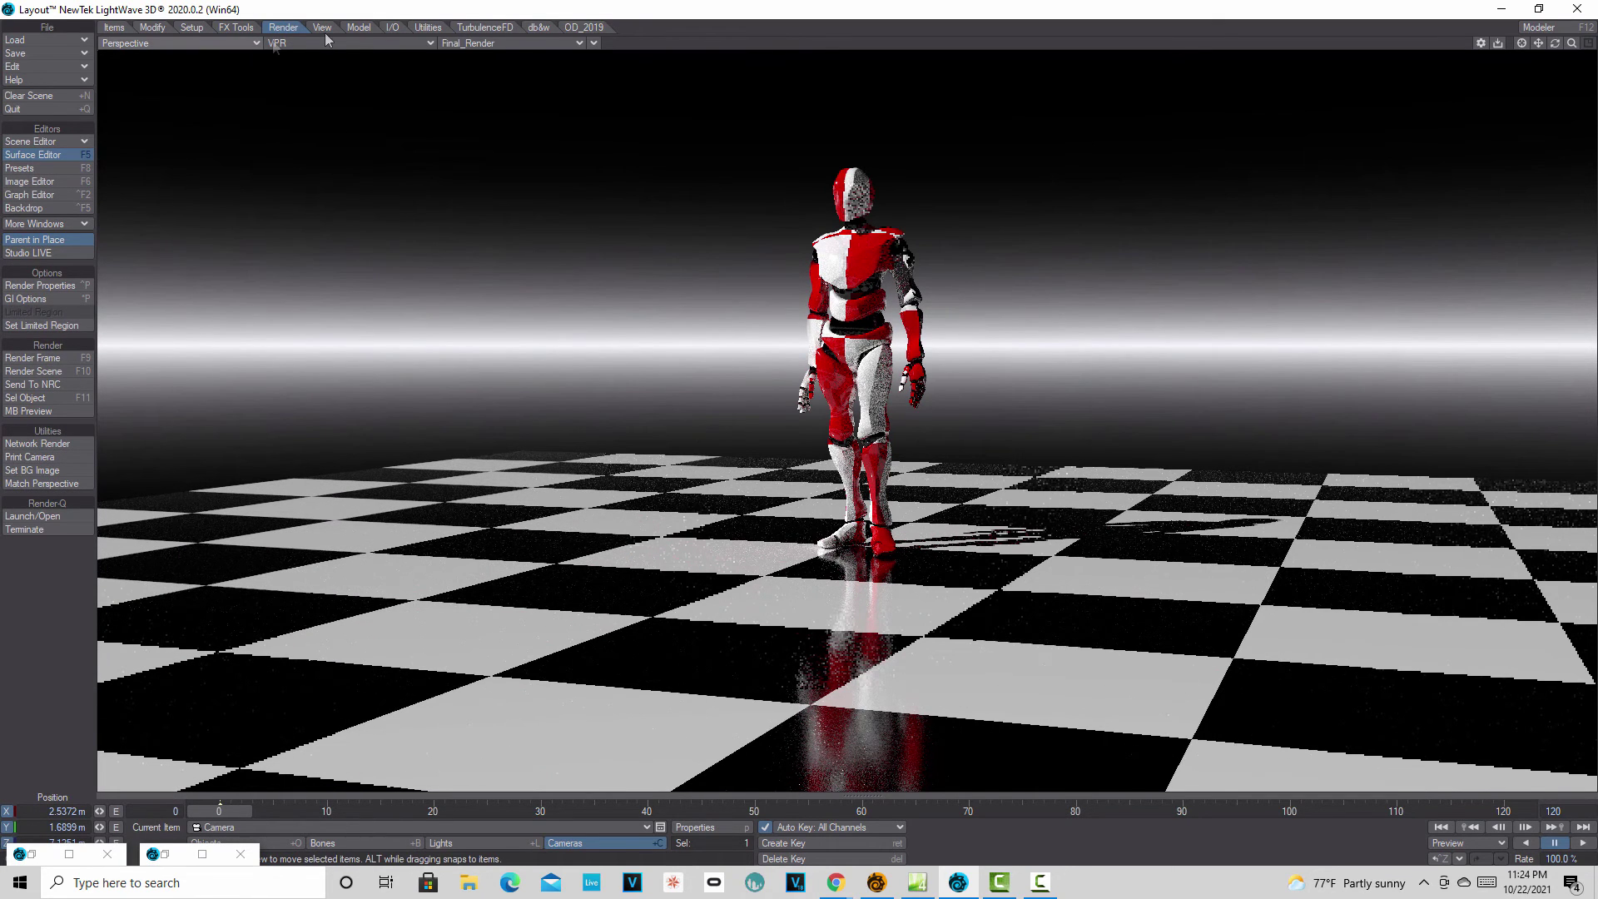
Switch the viewport to look through the current camera and render frame 0.
{"action": "left_click", "coordinate": [594, 43]}
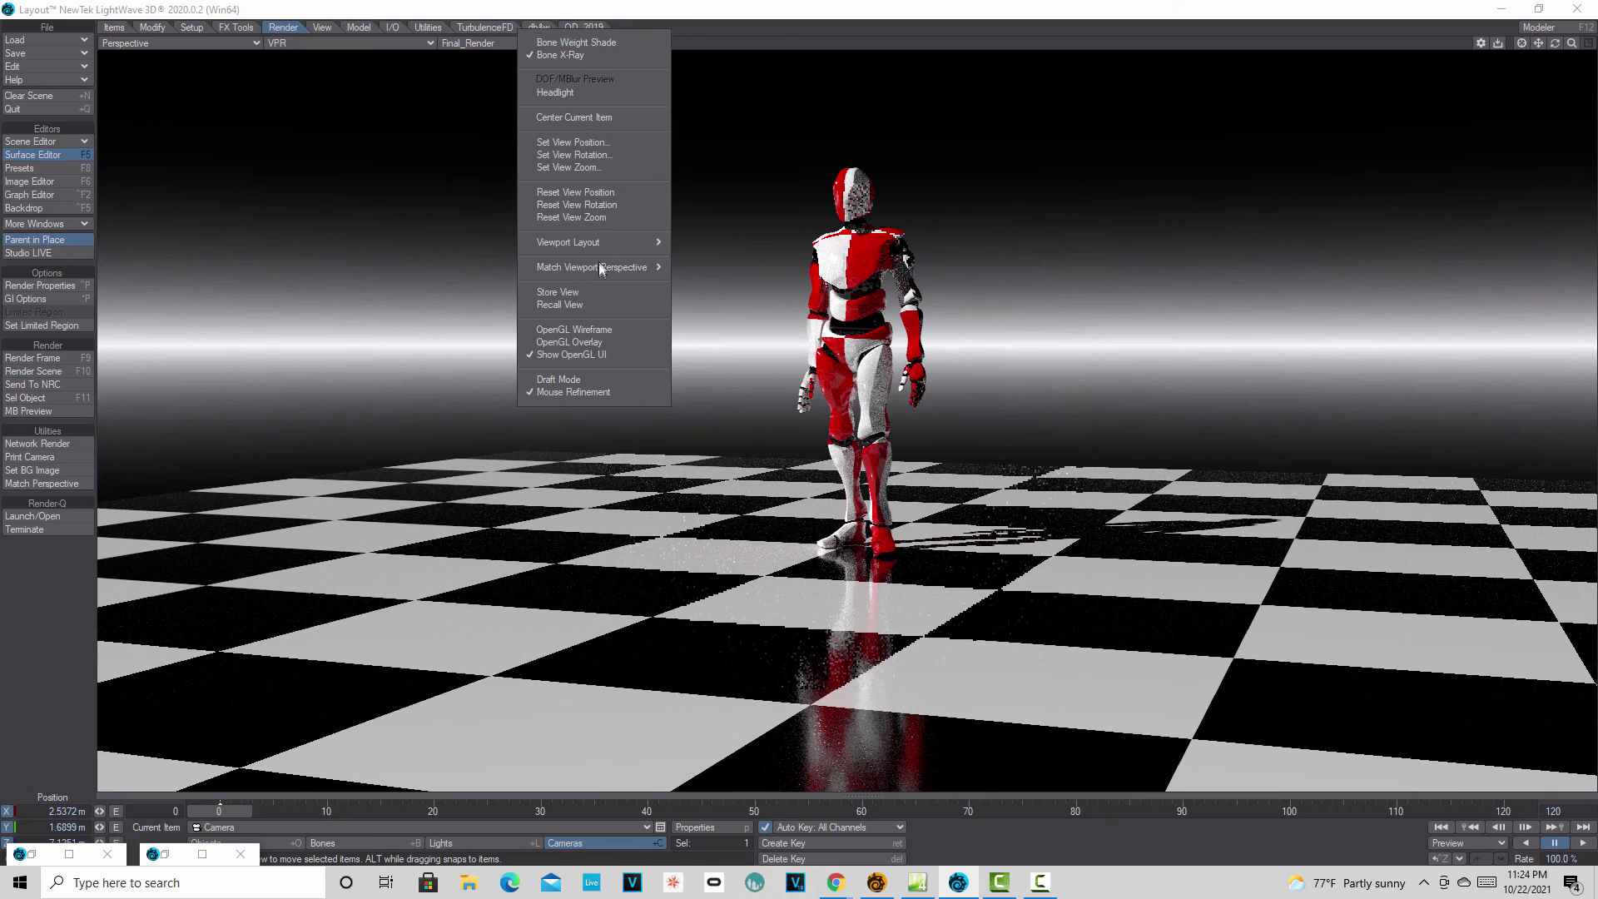
{"action": "mouse_move", "coordinate": [642, 267]}
{"action": "left_click", "coordinate": [724, 264]}
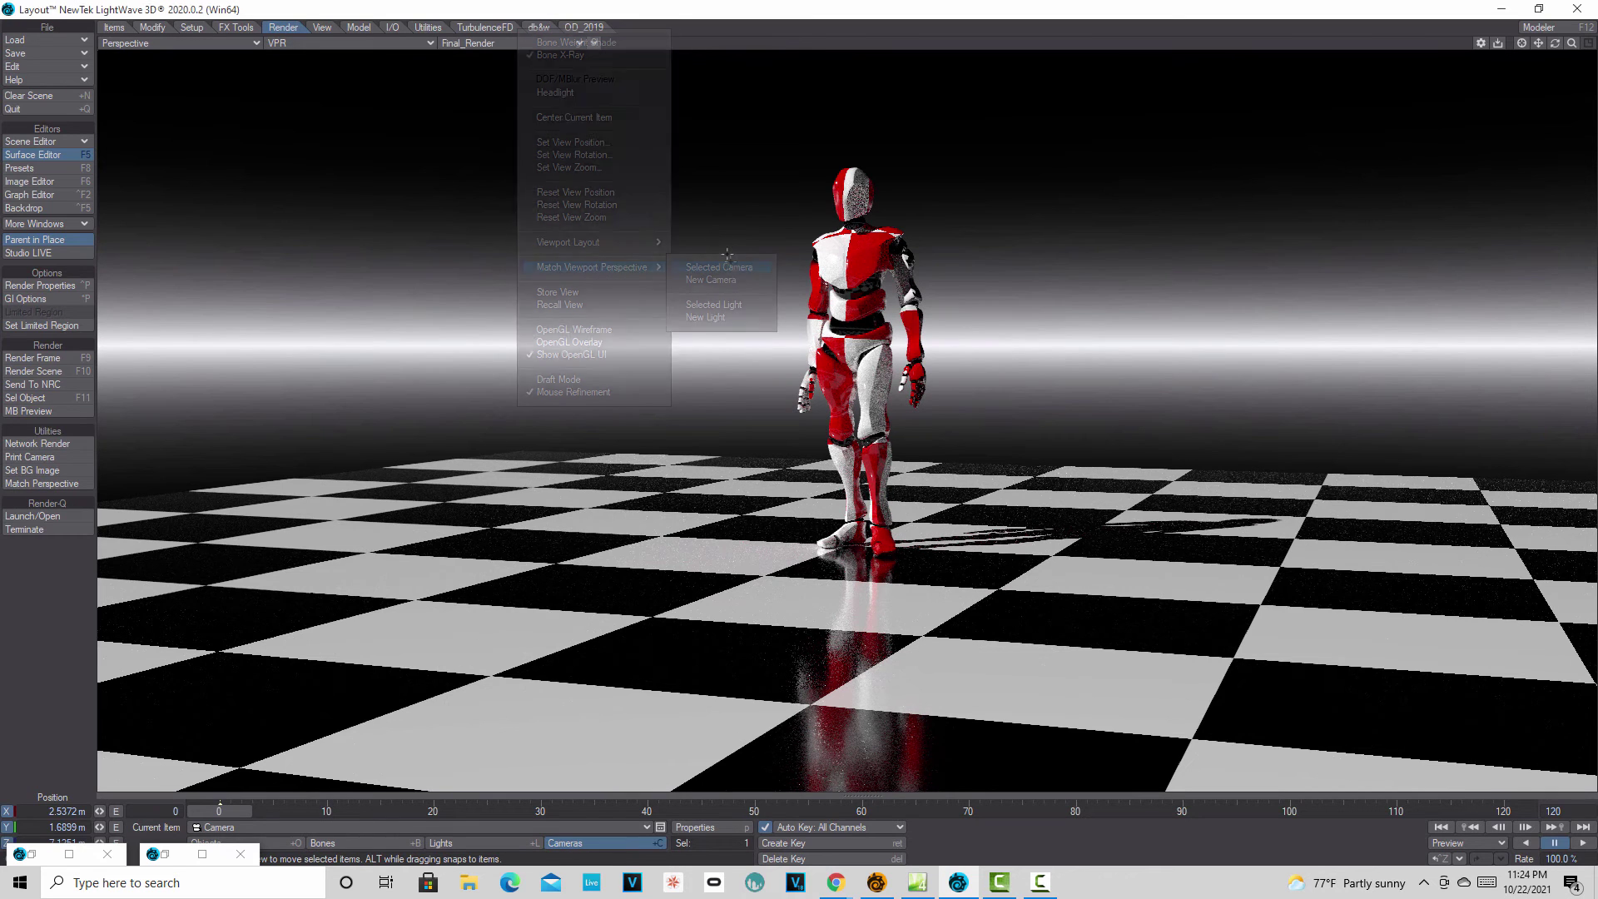
{"action": "left_click", "coordinate": [250, 43]}
{"action": "mouse_move", "coordinate": [252, 122]}
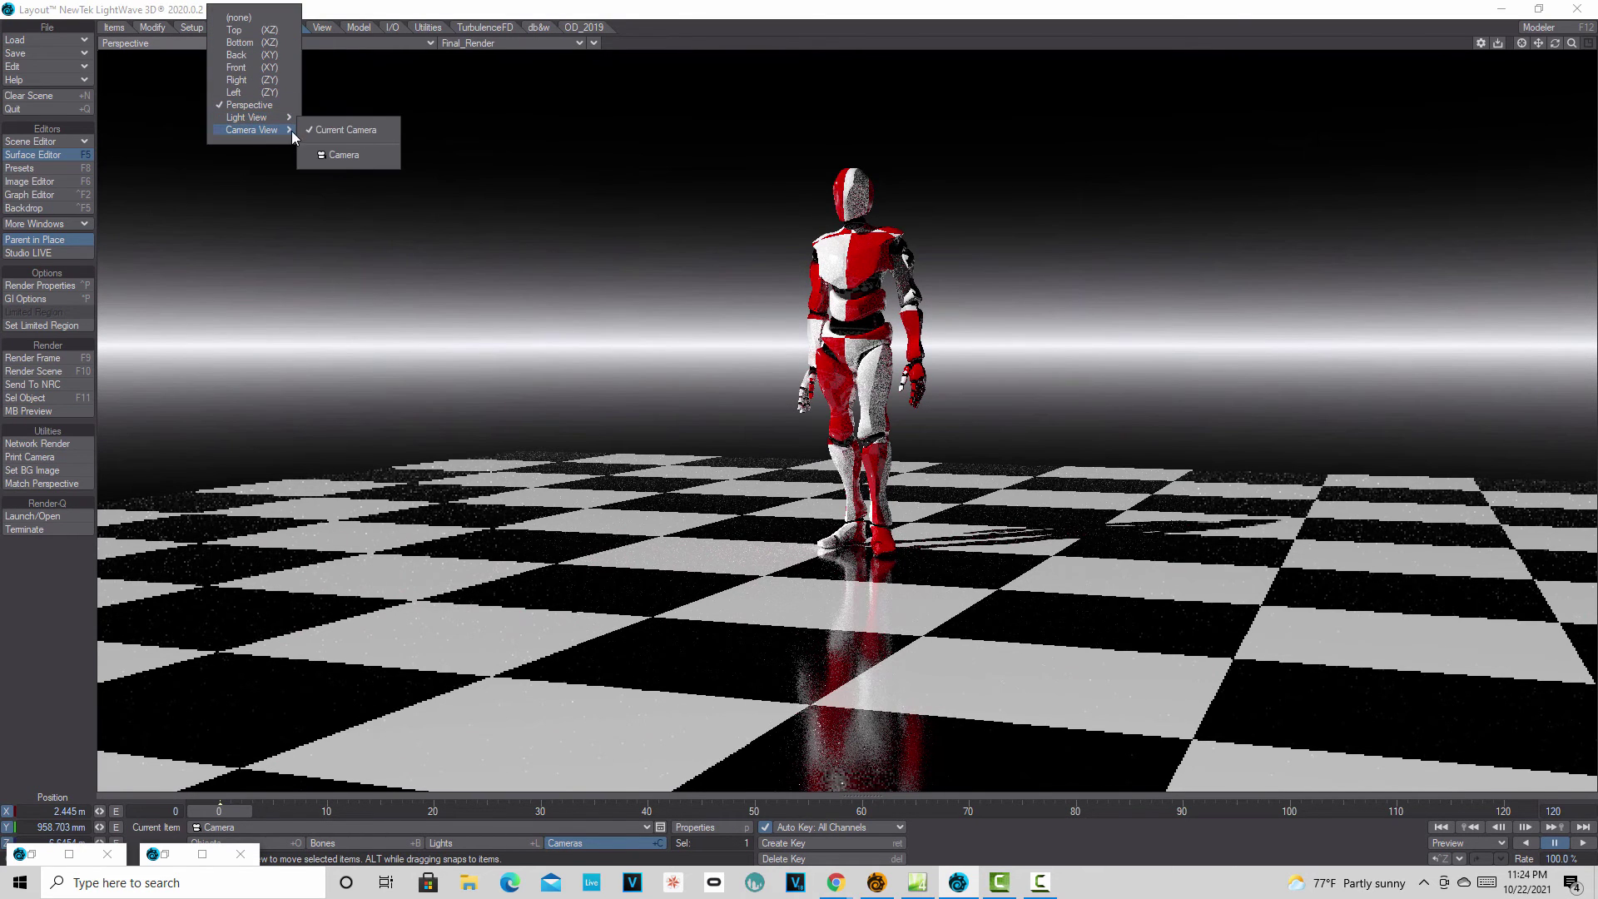
{"action": "left_click", "coordinate": [340, 134]}
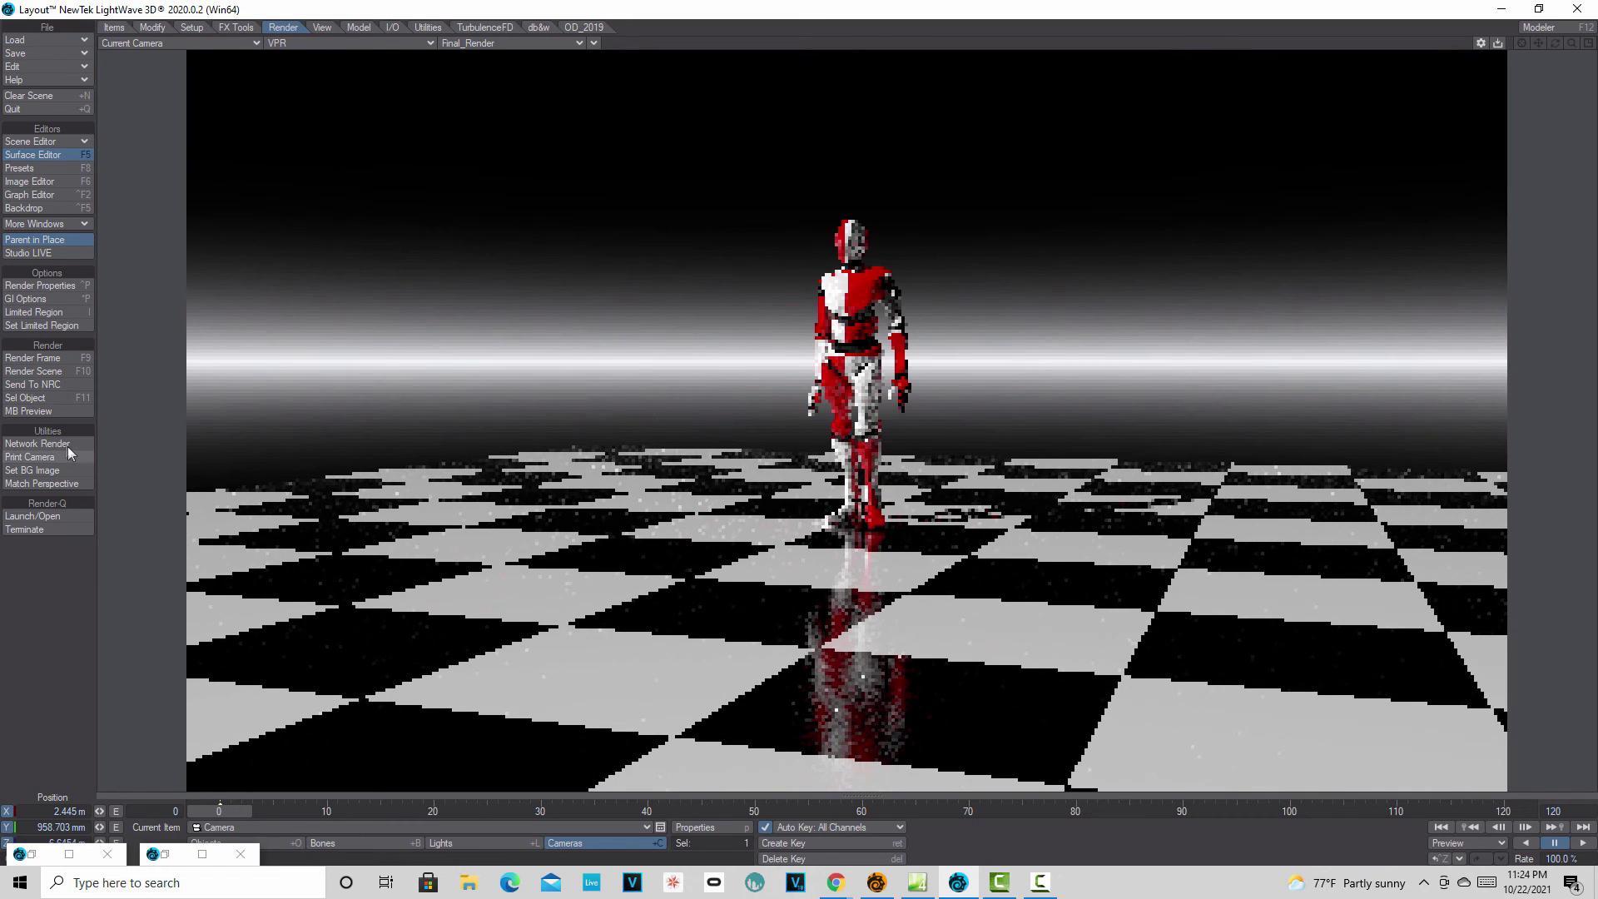
{"action": "left_click", "coordinate": [46, 360]}
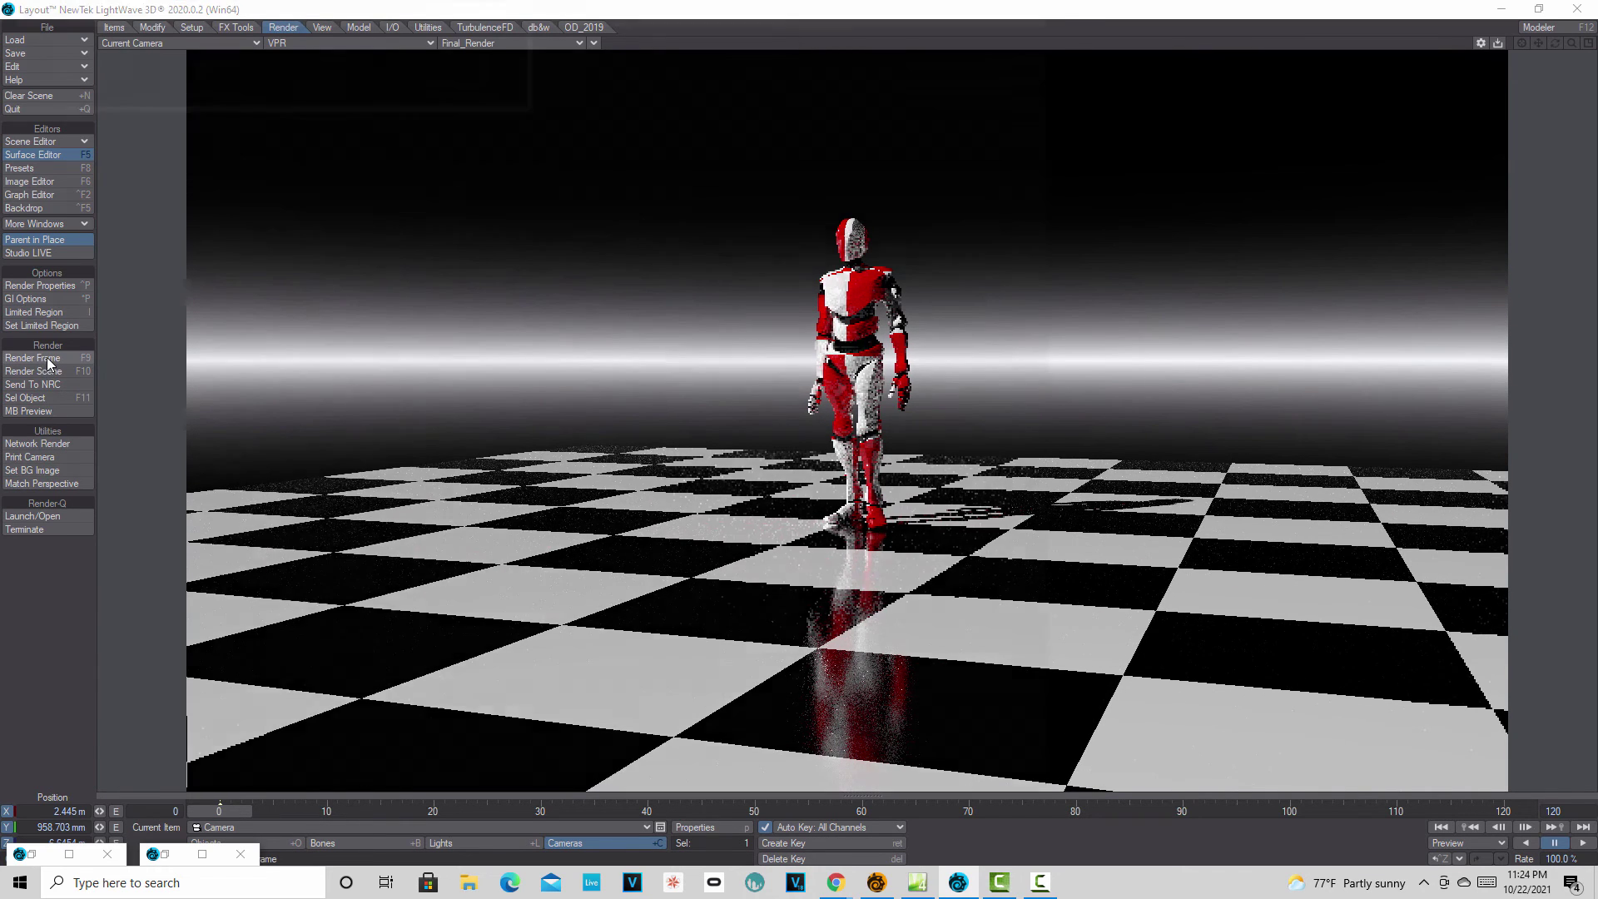